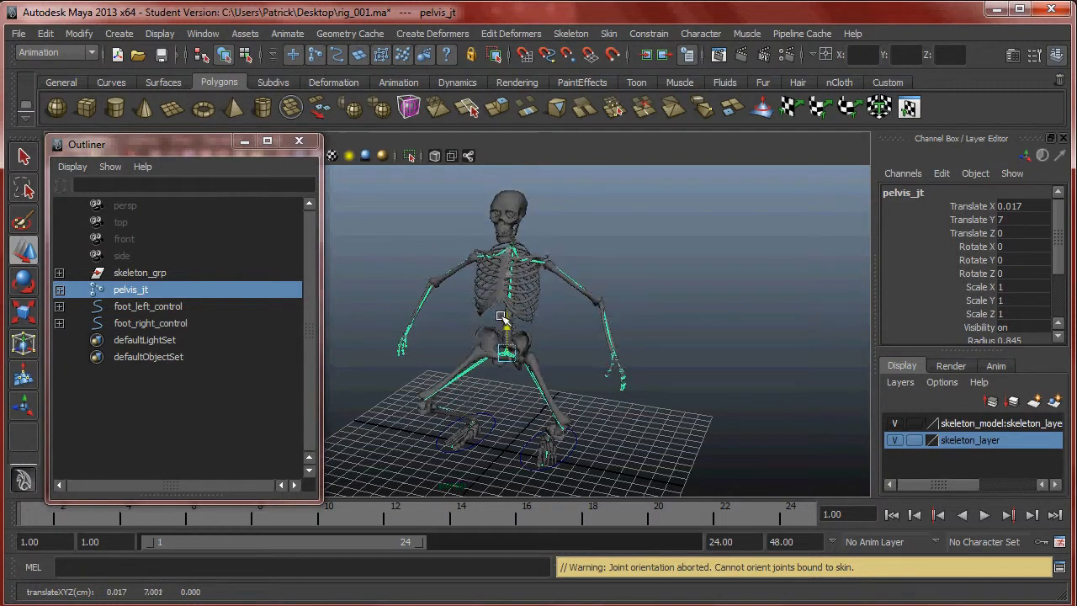
Undo the last move of the pelvis joint and clear the selection.
key(ctrl+z)
alt+middle_drag(542, 324, 548, 380)
alt+right_drag(548, 380, 636, 378)
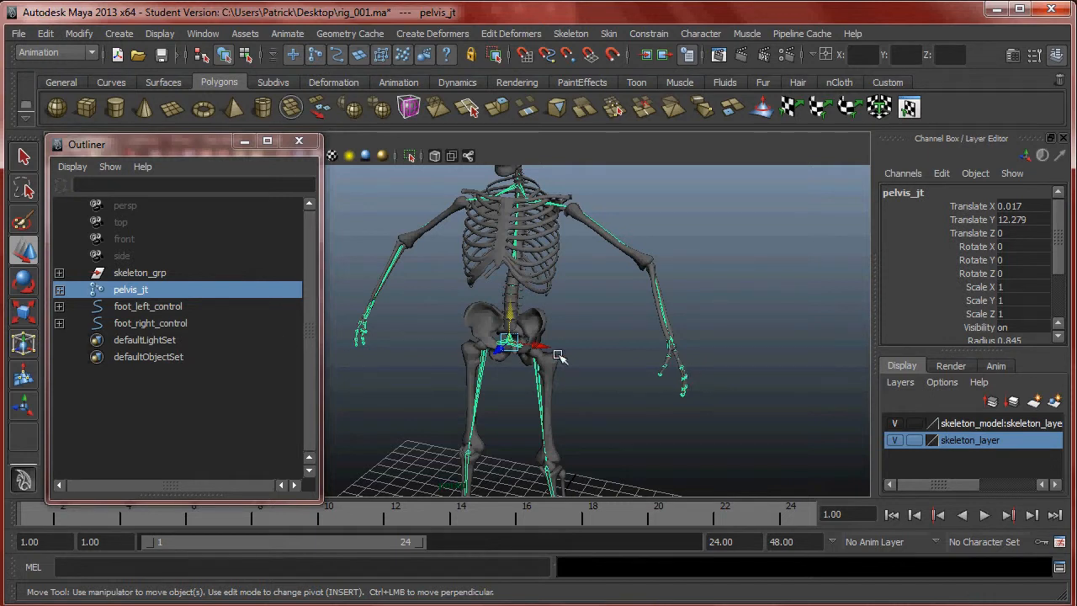
click(605, 360)
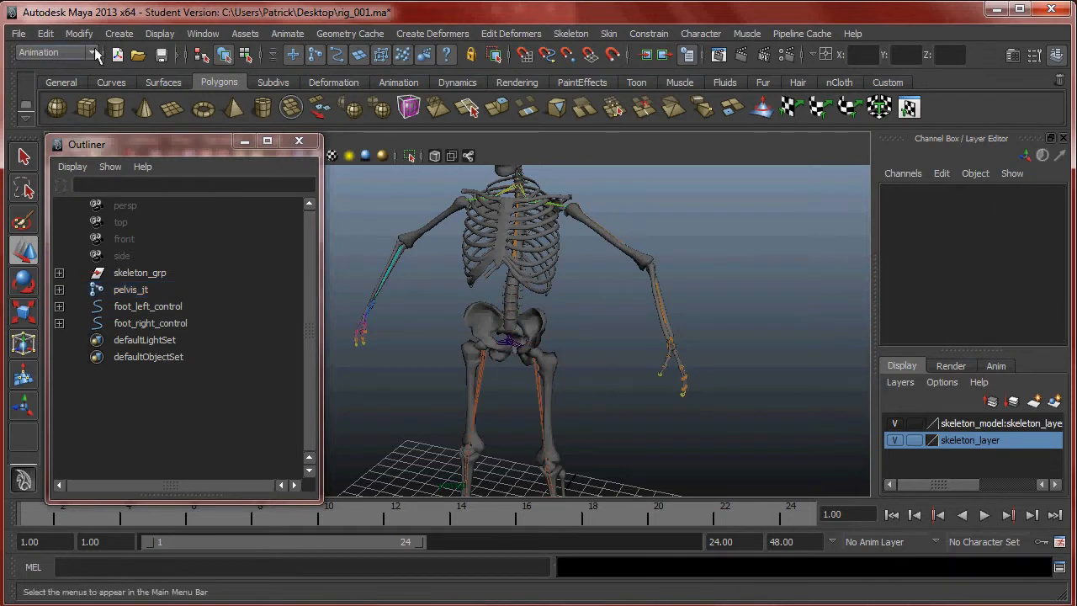
Create a NURBS circle and snap it onto the skeleton's left wrist joint.
click(118, 33)
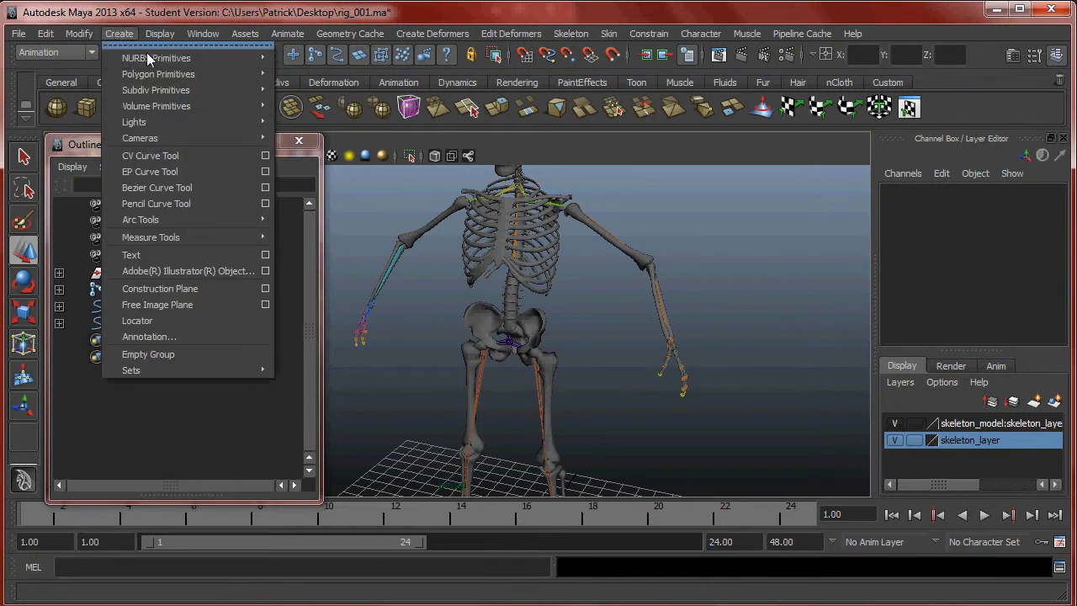
mouse_move(210, 55)
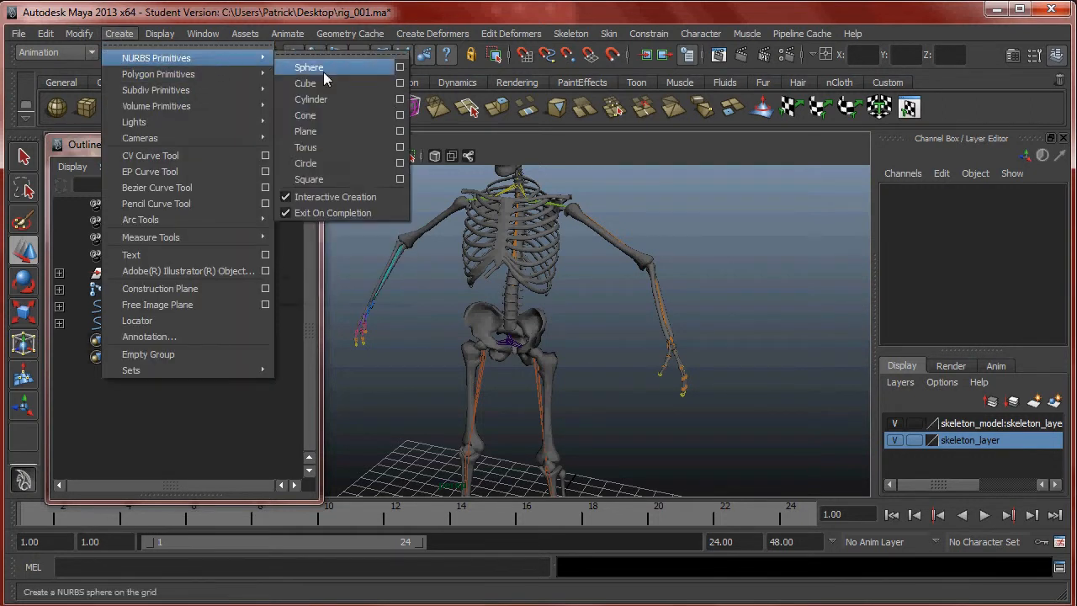
click(306, 162)
mouse_move(670, 344)
mouse_down()
mouse_move(688, 359)
mouse_move(704, 343)
mouse_move(668, 360)
mouse_up()
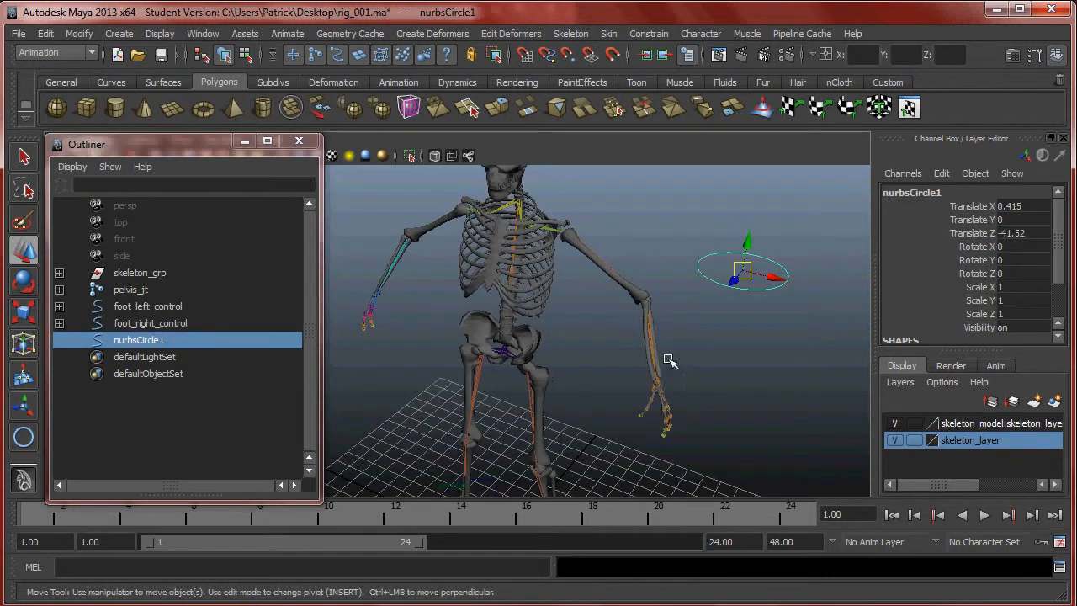
key(v)
drag(740, 273, 653, 381)
Hide the skeleton_model:skeleton_layer display layer and scale the wrist circle uniformly to about 0.375.
click(897, 426)
click(895, 425)
scroll(740, 396, up, 1)
alt+middle_drag(749, 399, 794, 425)
scroll(569, 353, up, 5)
alt+middle_drag(662, 386, 564, 340)
key(r)
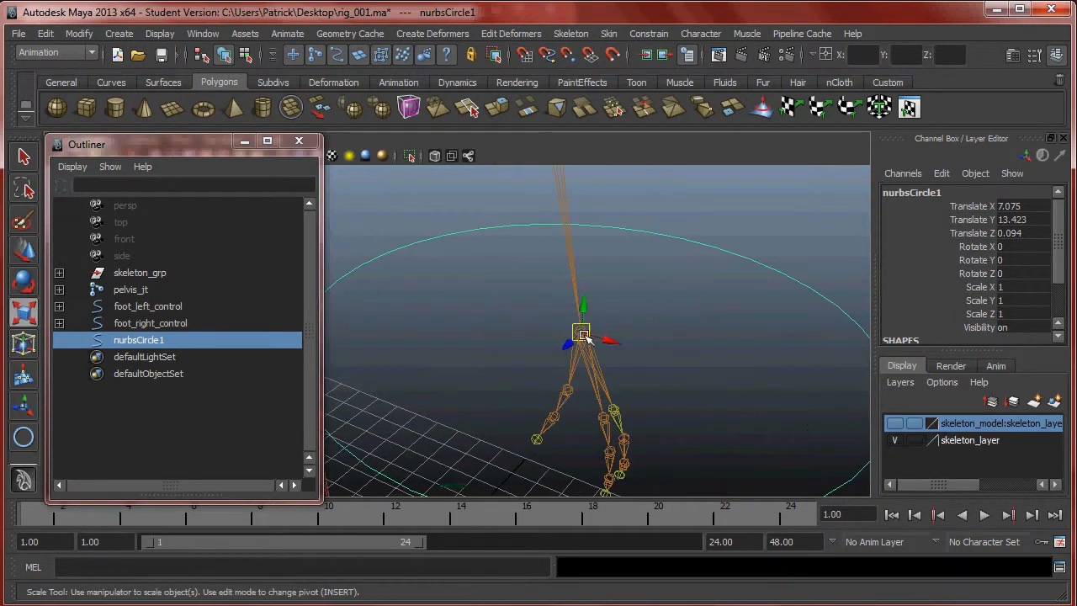
drag(581, 335, 301, 316)
alt+drag(496, 362, 572, 373)
scroll(572, 372, down, 3)
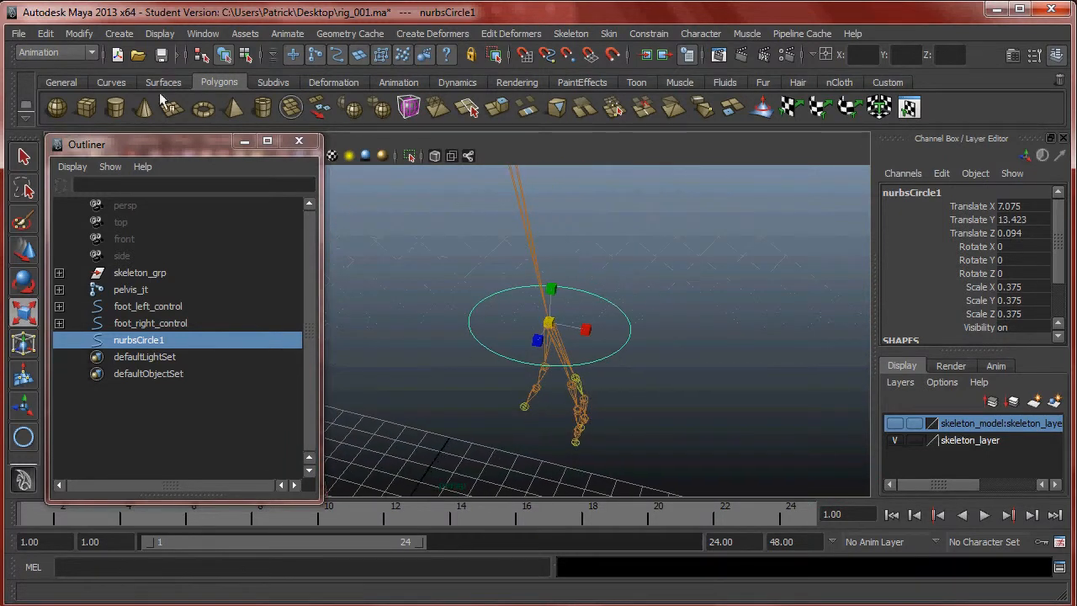
Freeze the transformations of the wrist circle.
click(78, 34)
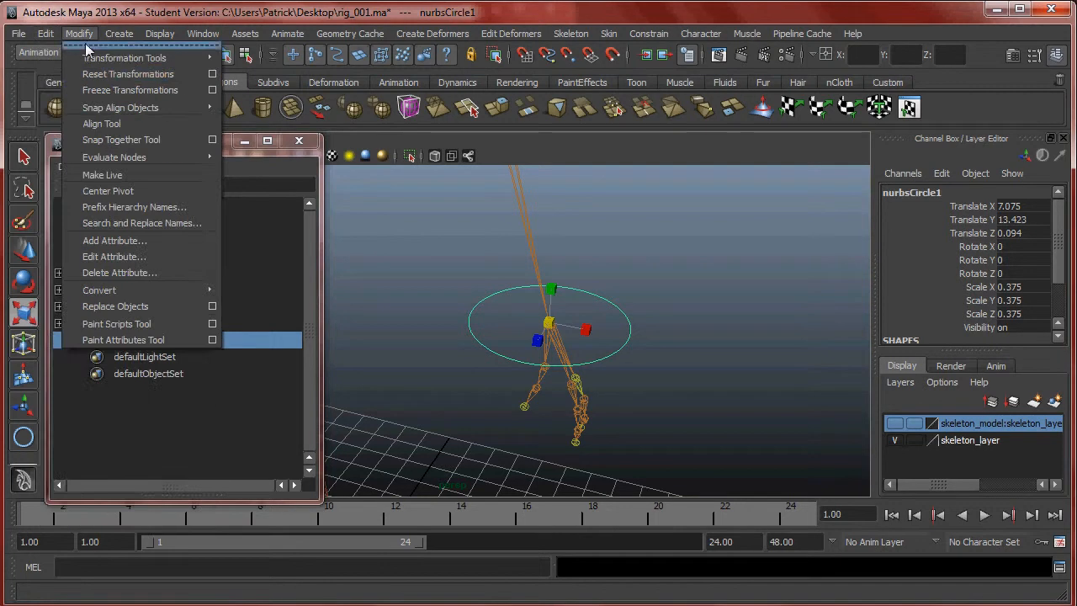
click(126, 90)
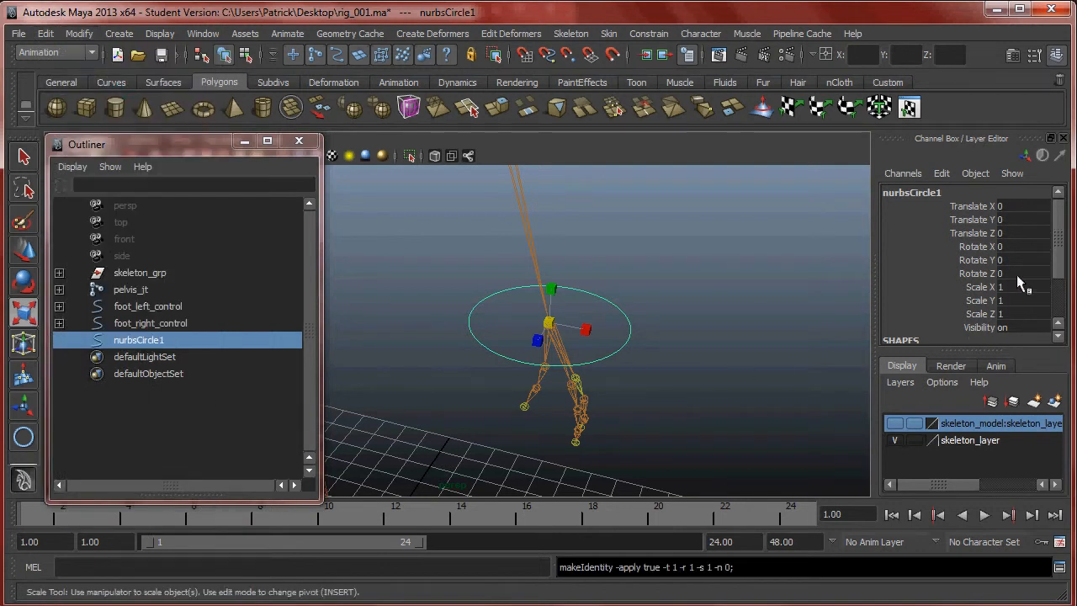
scroll(1017, 275, down, 3)
scroll(1007, 283, up, 3)
Add a keyable float attribute "Elbow Twist" to the circle with minimum -10, maximum 10 and default 0.
click(76, 35)
click(148, 242)
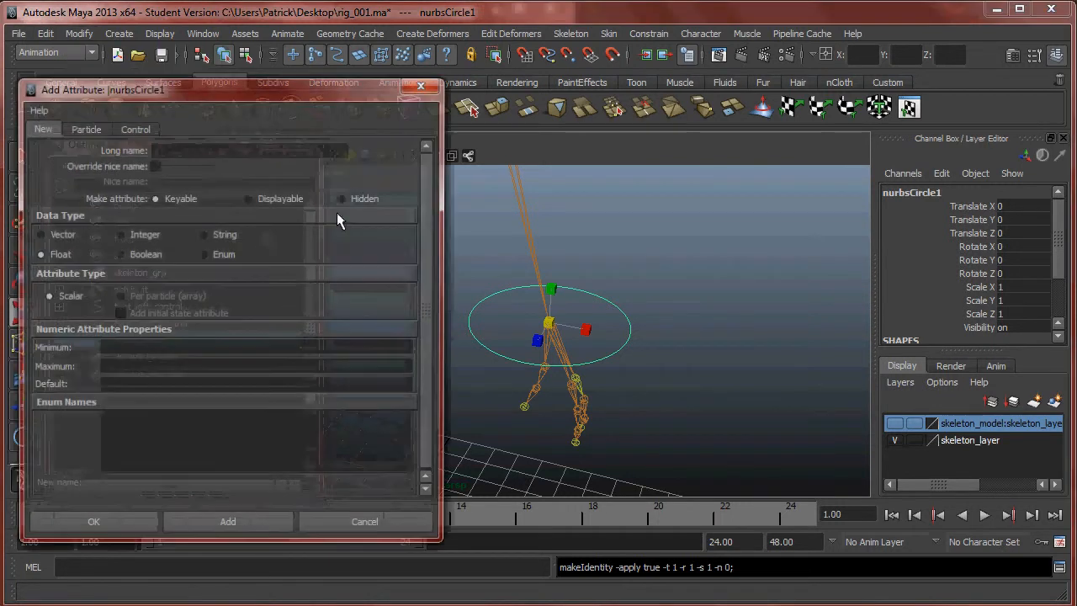
click(238, 151)
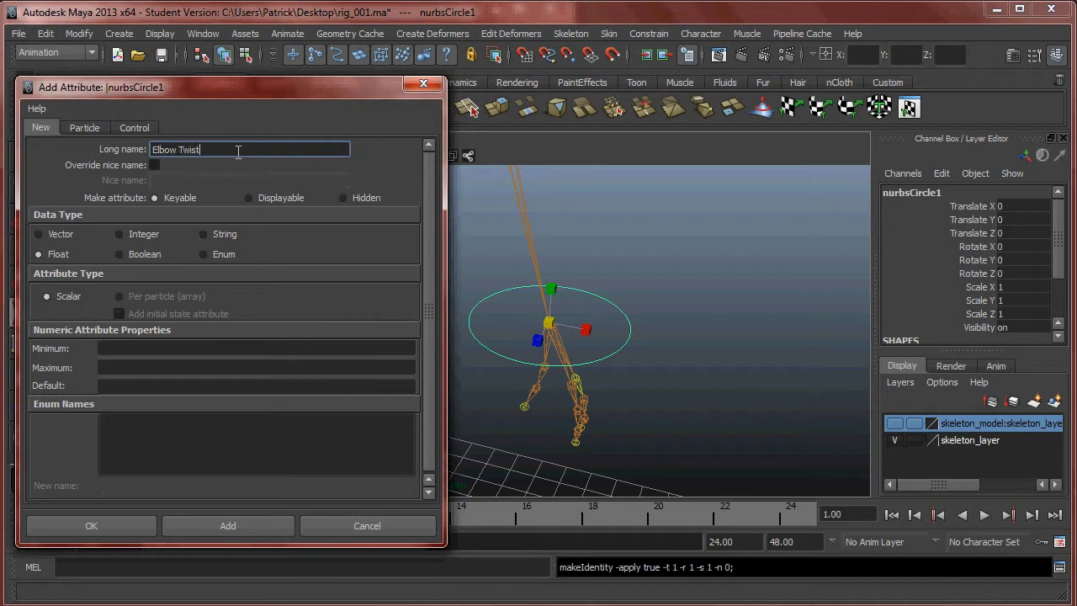
click(154, 345)
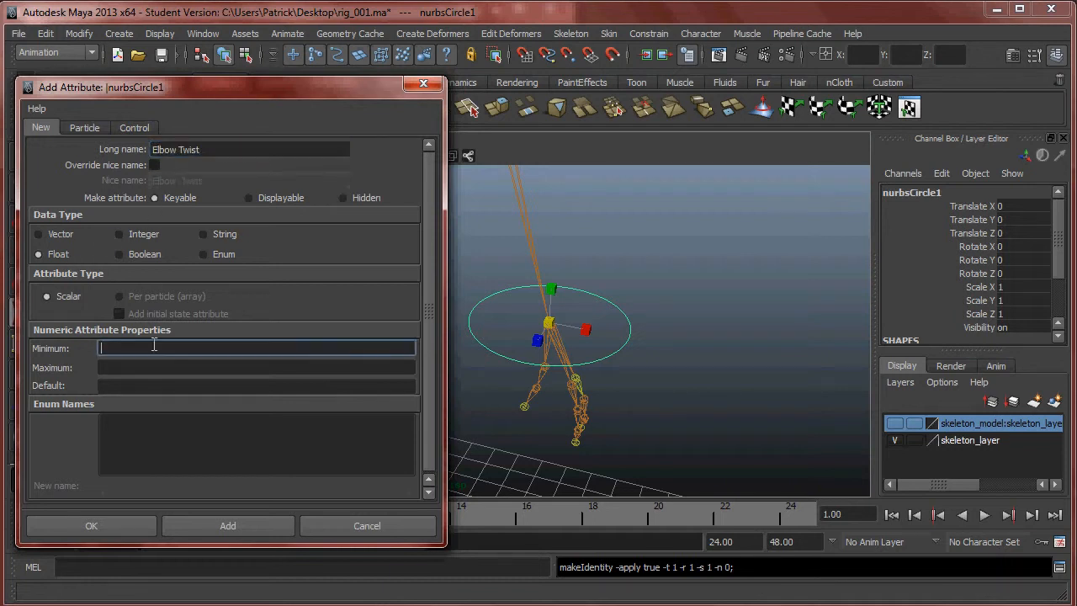
key(Tab)
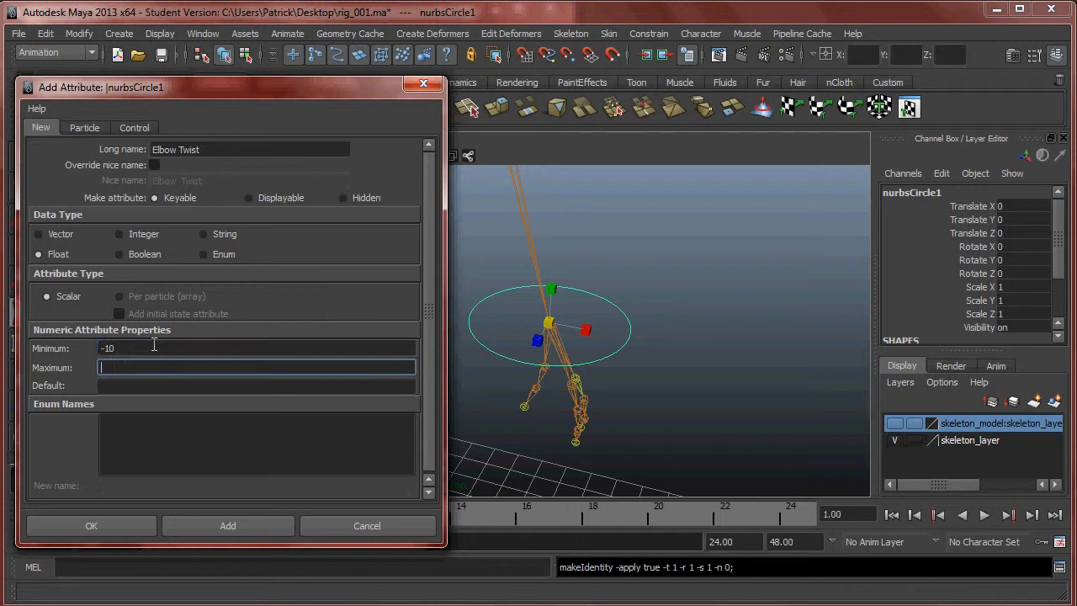
key(Tab)
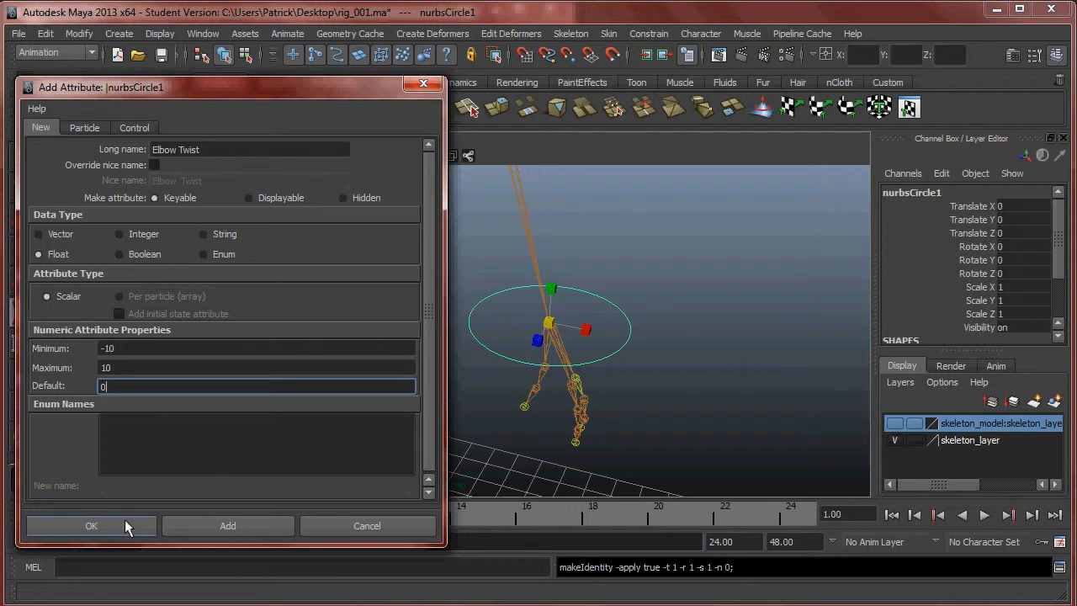
click(196, 529)
scroll(986, 294, down, 3)
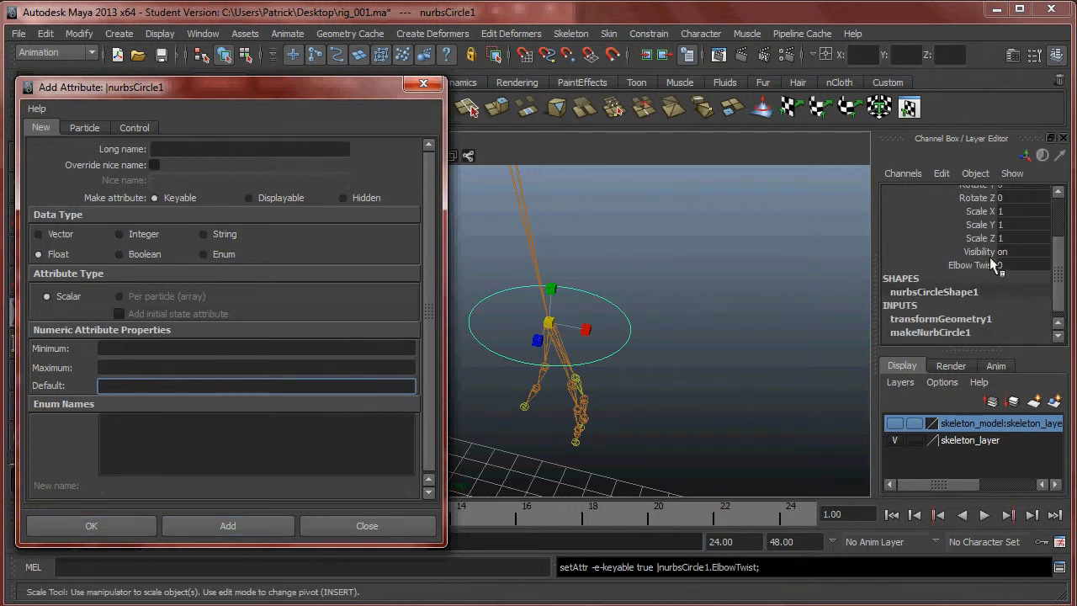
Add a float attribute "Thumb Curl" to the circle with minimum 0, maximum 10 and default 0.
click(258, 149)
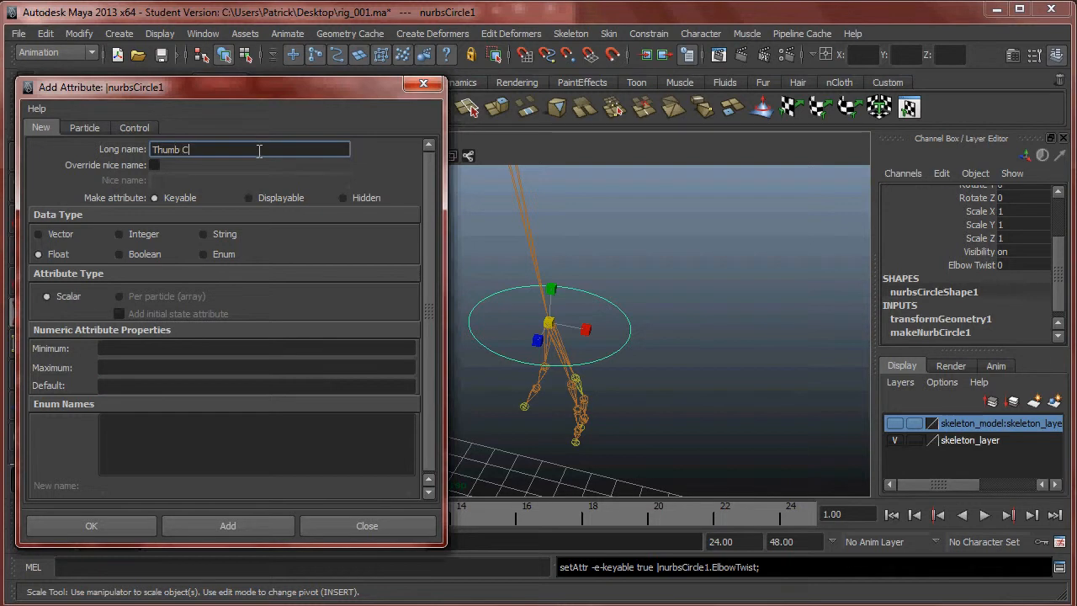
click(142, 347)
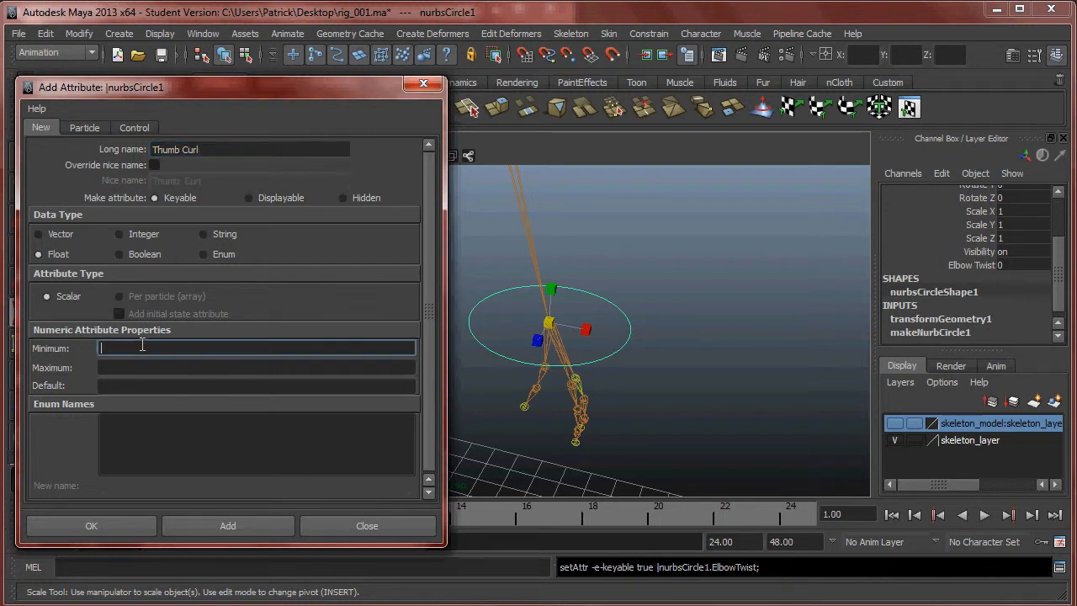
text(0)
key(Tab)
key(Tab)
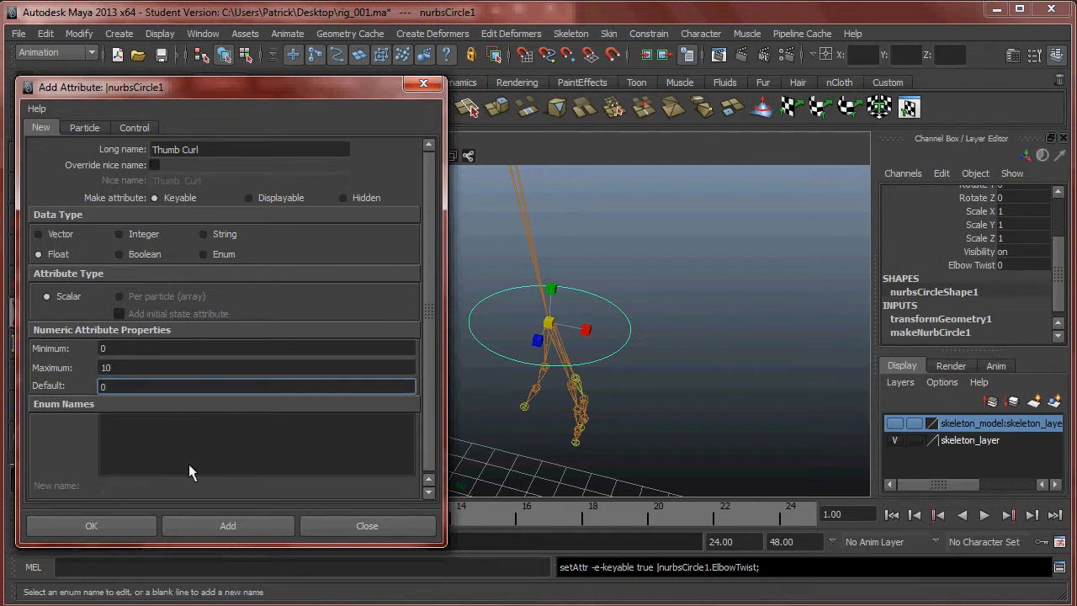
click(228, 525)
Add a float attribute "Index Curl" to the circle with minimum 0, maximum 10 and default 0.
click(208, 150)
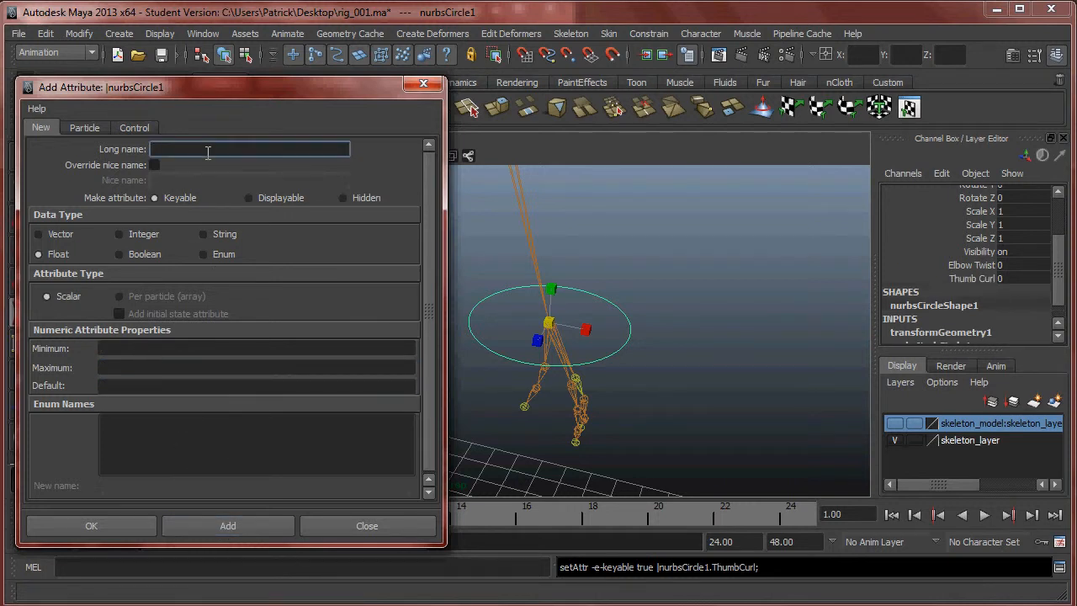
text(Index Bu)
key(BackSpace)
key(BackSpace)
text(Curl)
click(140, 351)
text(0)
click(140, 367)
text(10)
click(143, 384)
text(0)
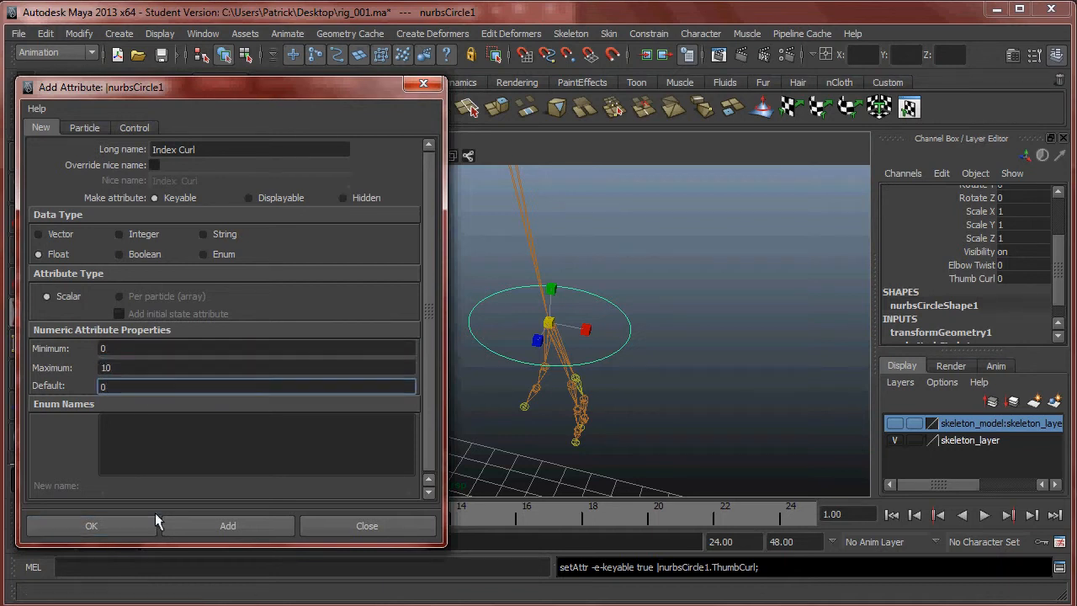
click(210, 530)
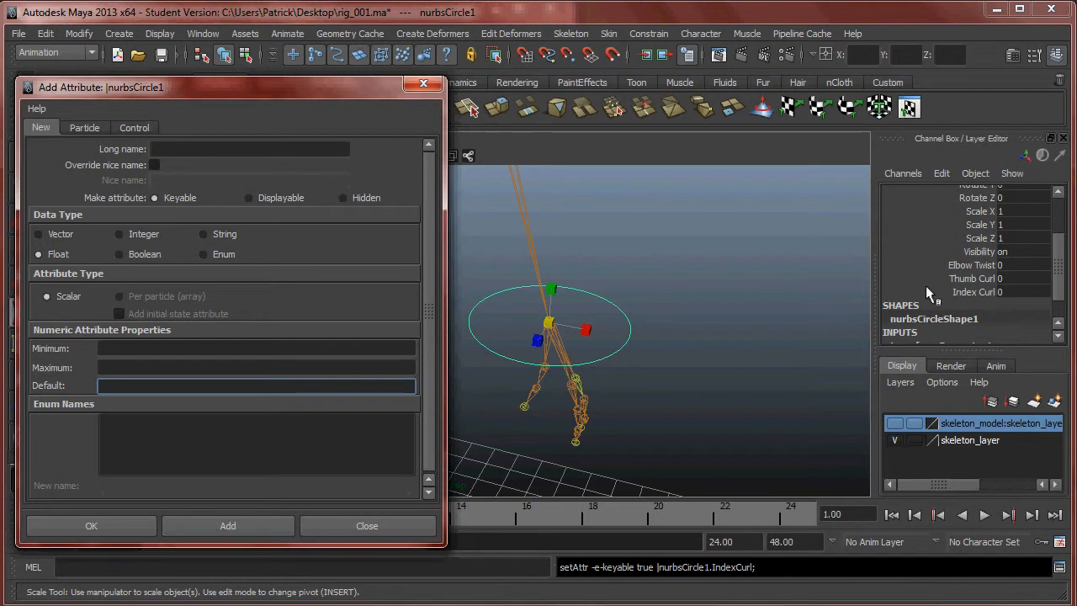
Add a float attribute "Pinky Curl" with minimum 0, maximum 10 and default 0, and close the attribute dialog.
click(272, 149)
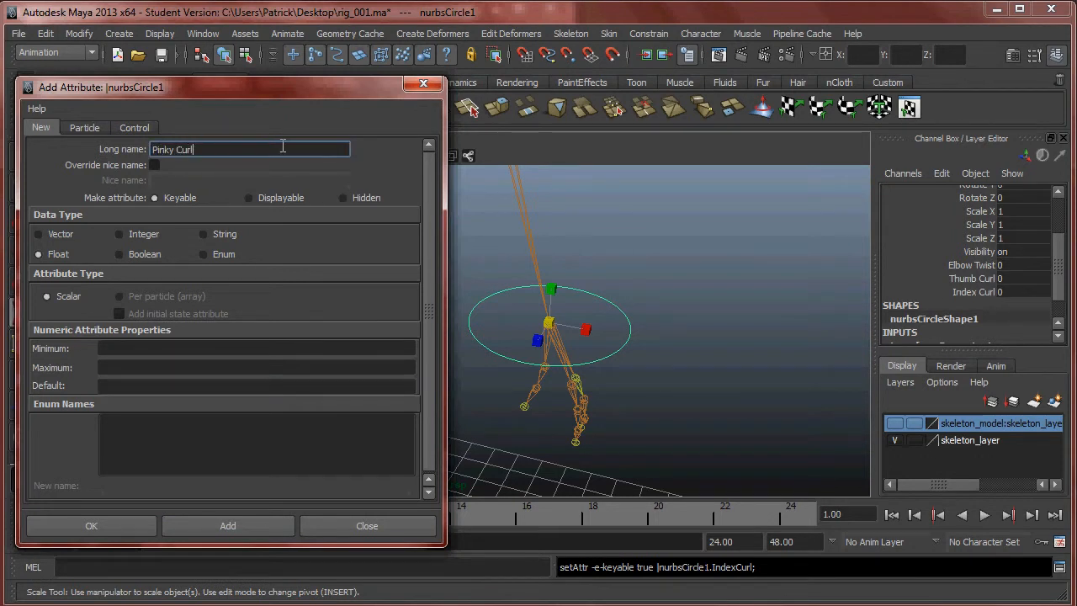
click(182, 348)
click(169, 367)
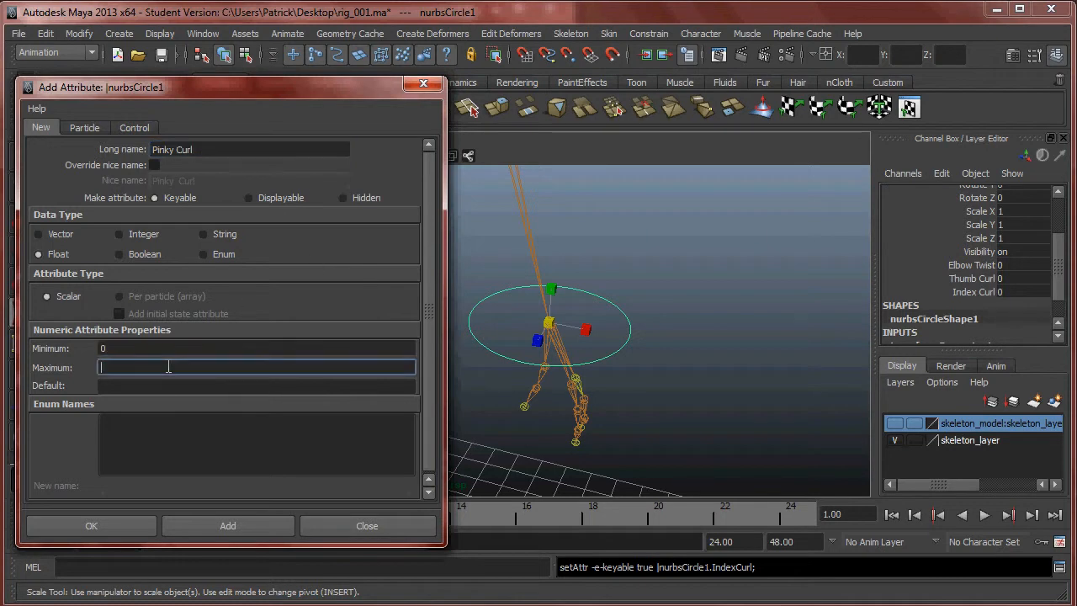
text(10)
click(157, 385)
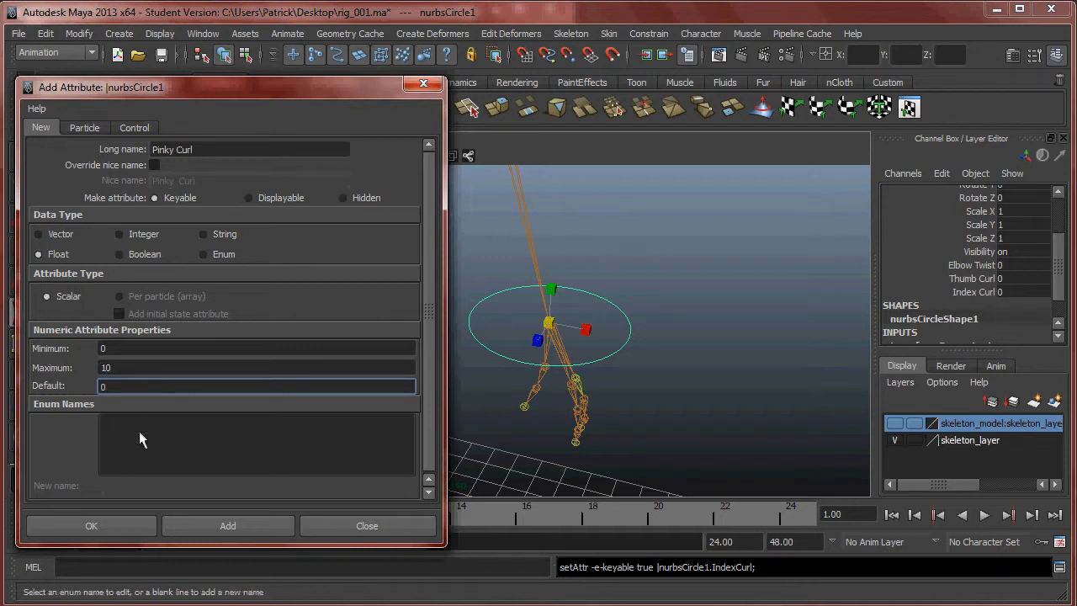
click(226, 525)
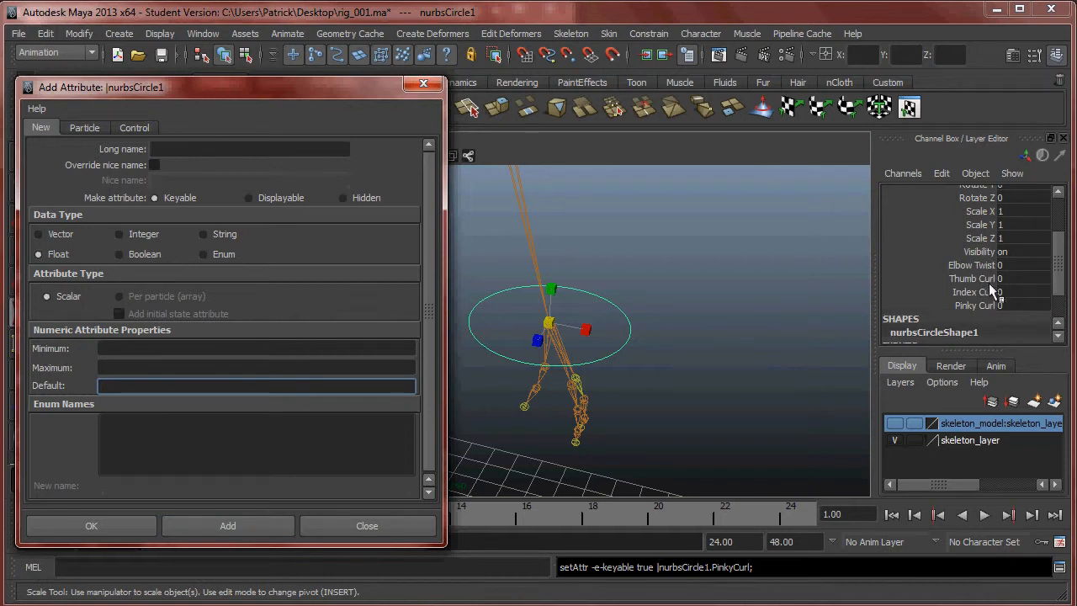
click(420, 88)
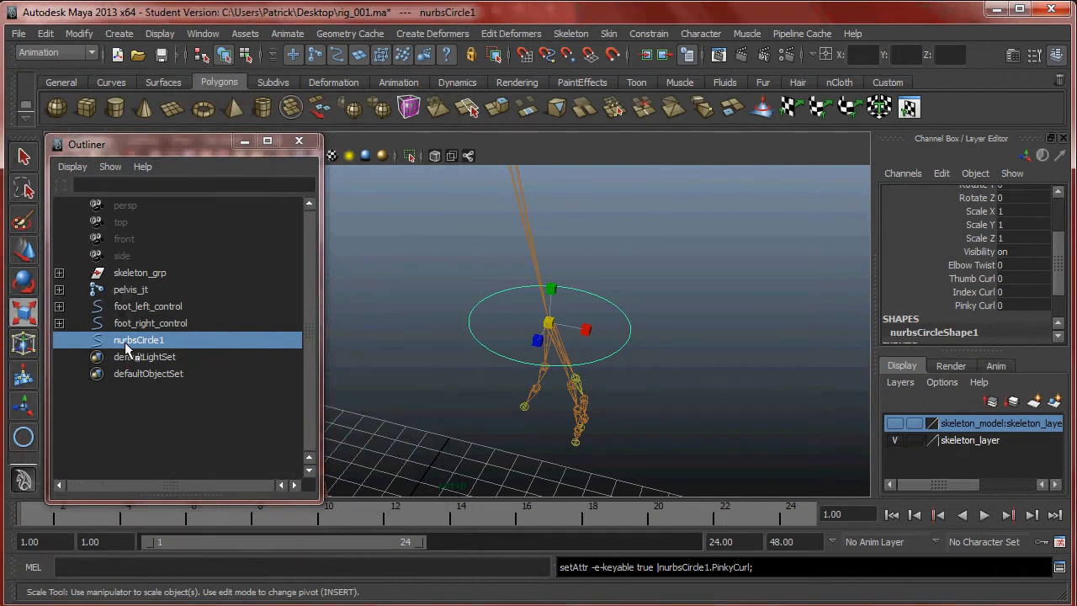
Rename the wrist circle as arm_left_control.
double_click(123, 343)
text(arm_left)
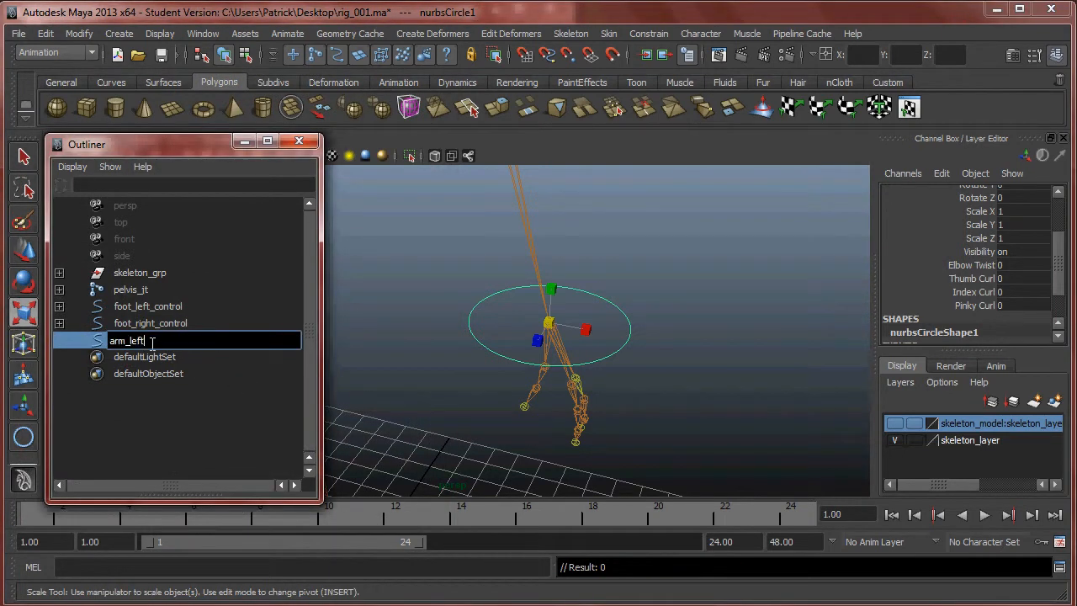
text(_control)
key(Return)
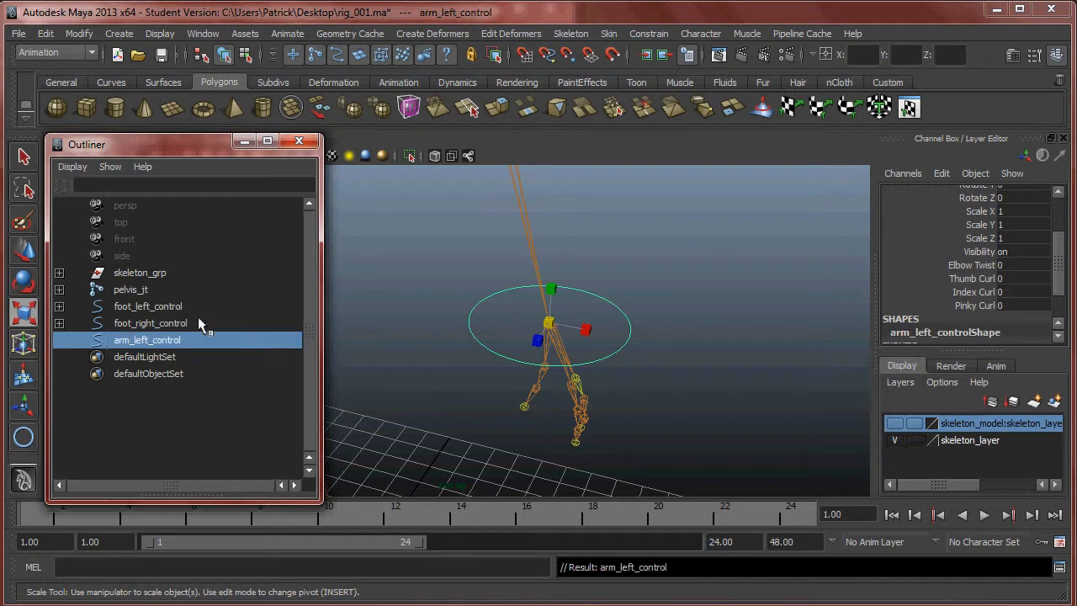
Reset the transformations of arm_left_control to return its pivot to the world origin.
alt+right_drag(401, 328, 331, 269)
alt+middle_drag(520, 297, 689, 301)
alt+right_drag(689, 302, 589, 288)
alt+drag(589, 289, 570, 250)
alt+right_drag(631, 272, 572, 268)
alt+middle_drag(572, 268, 611, 272)
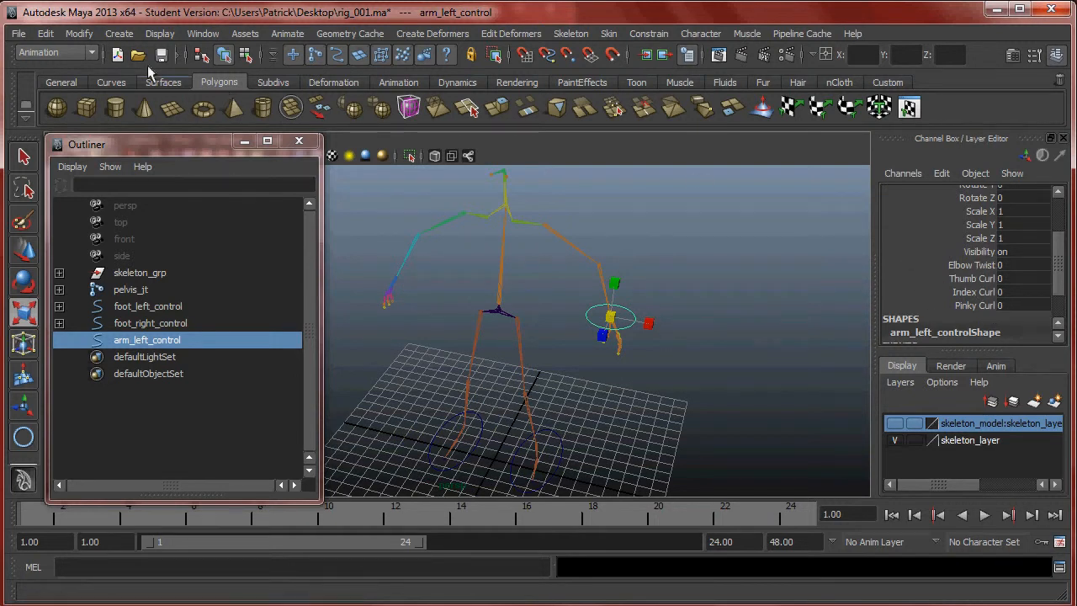
click(79, 33)
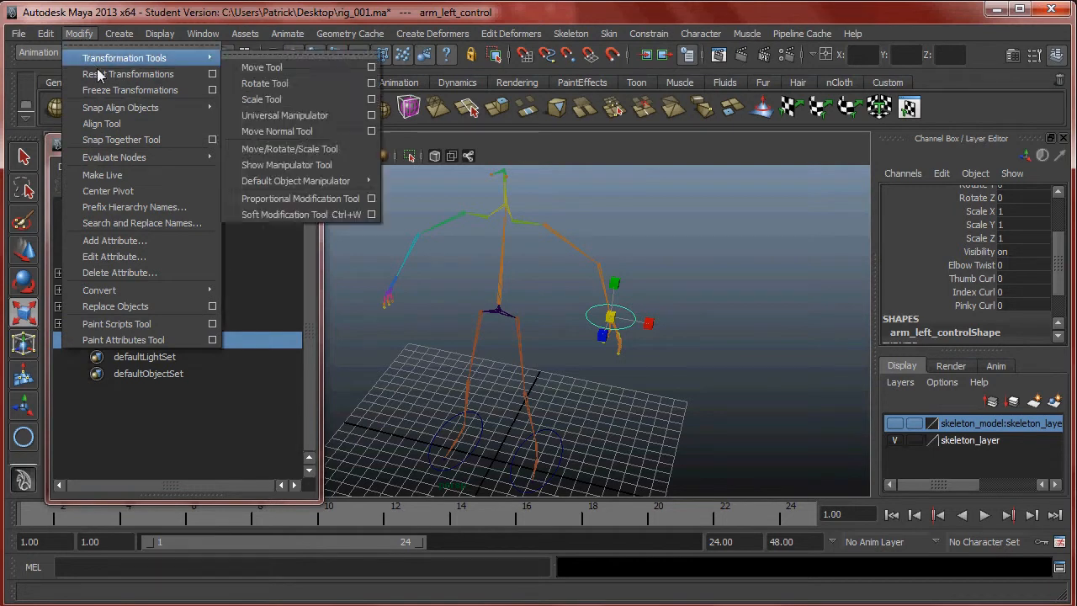
click(126, 75)
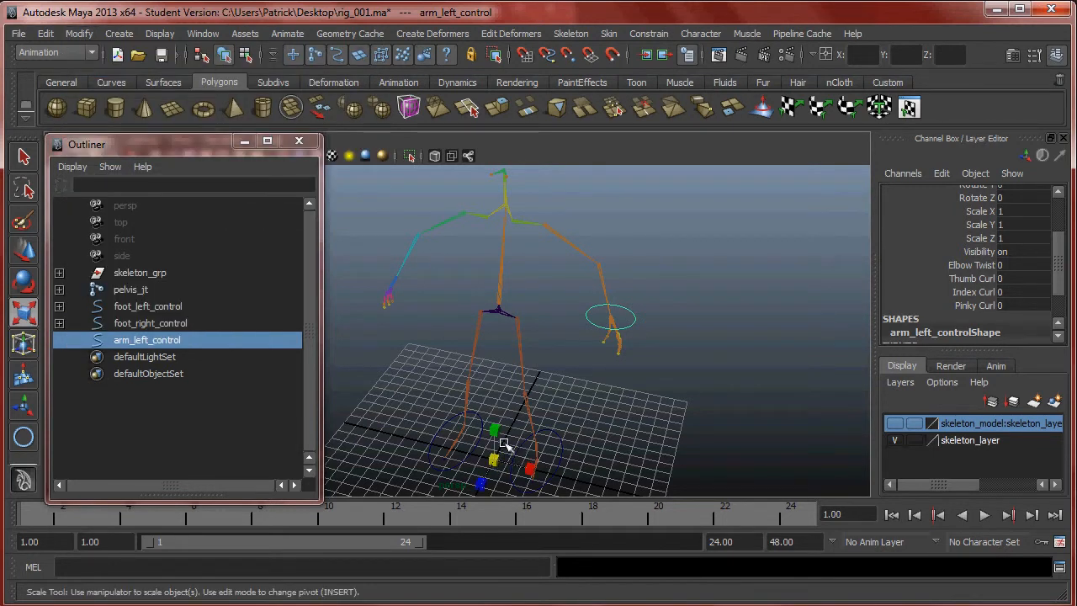
Duplicate arm_left_control and rename the copy as arm_right_control.
key(ctrl+d)
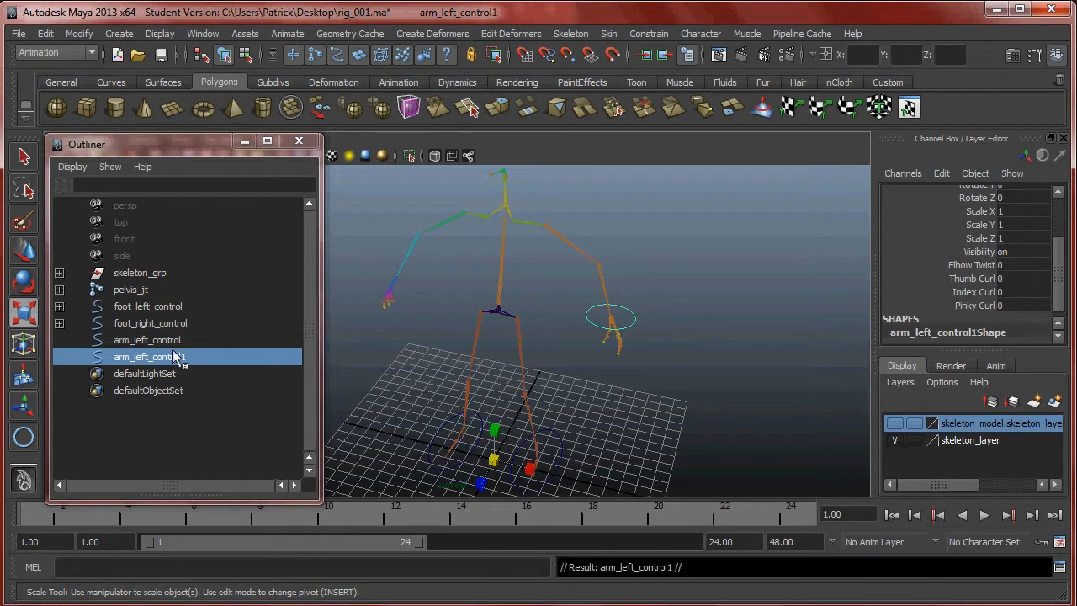
double_click(135, 356)
text(arm_l)
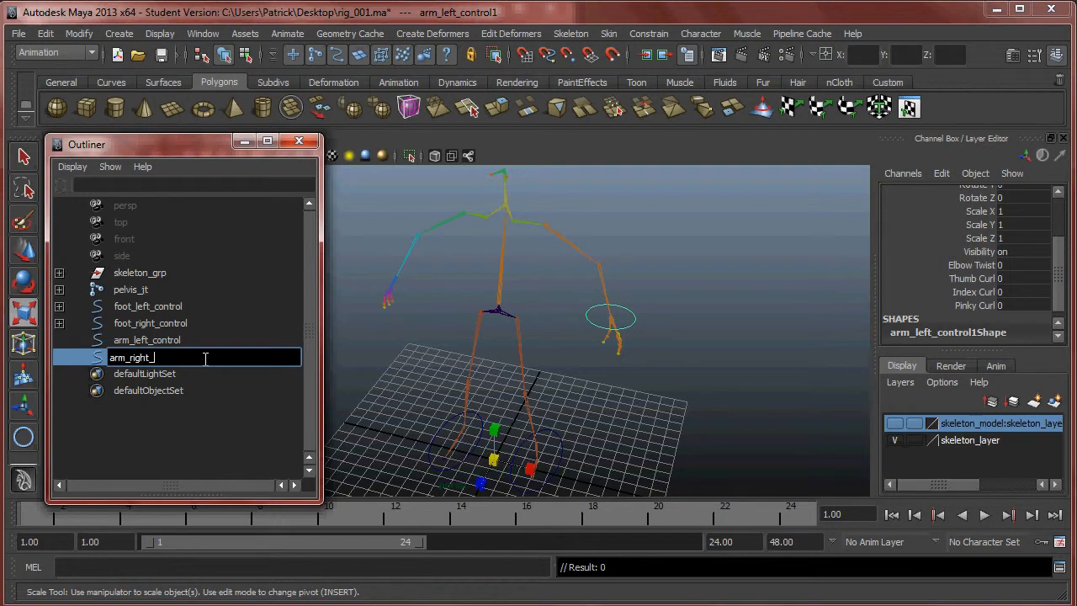
text(ight_control)
key(Return)
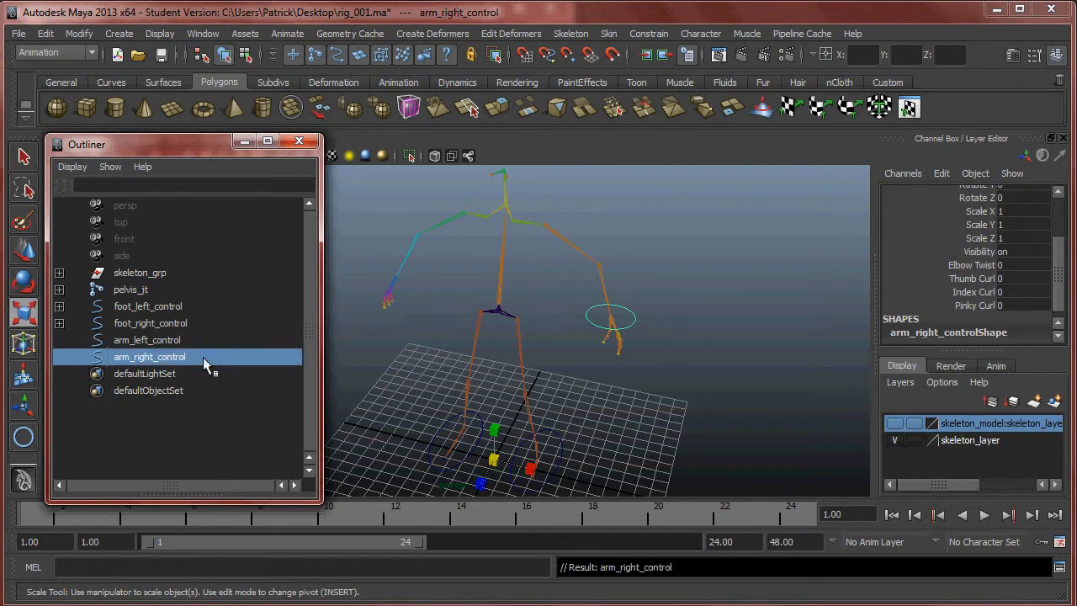
Mirror arm_right_control to the right wrist by setting its Scale X to -1, and freeze its transformations.
click(1024, 211)
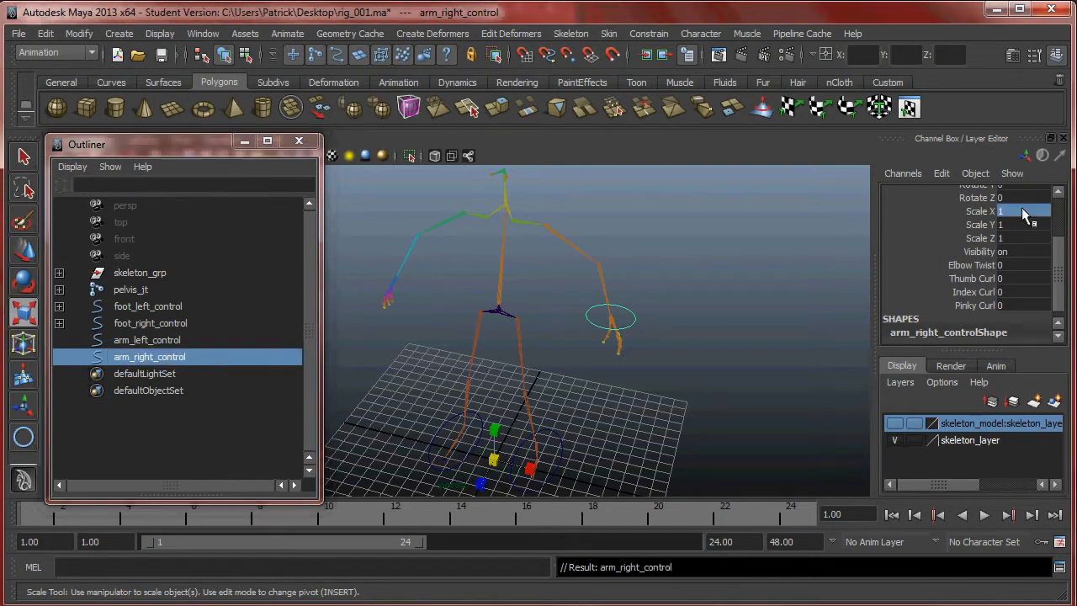
key(Return)
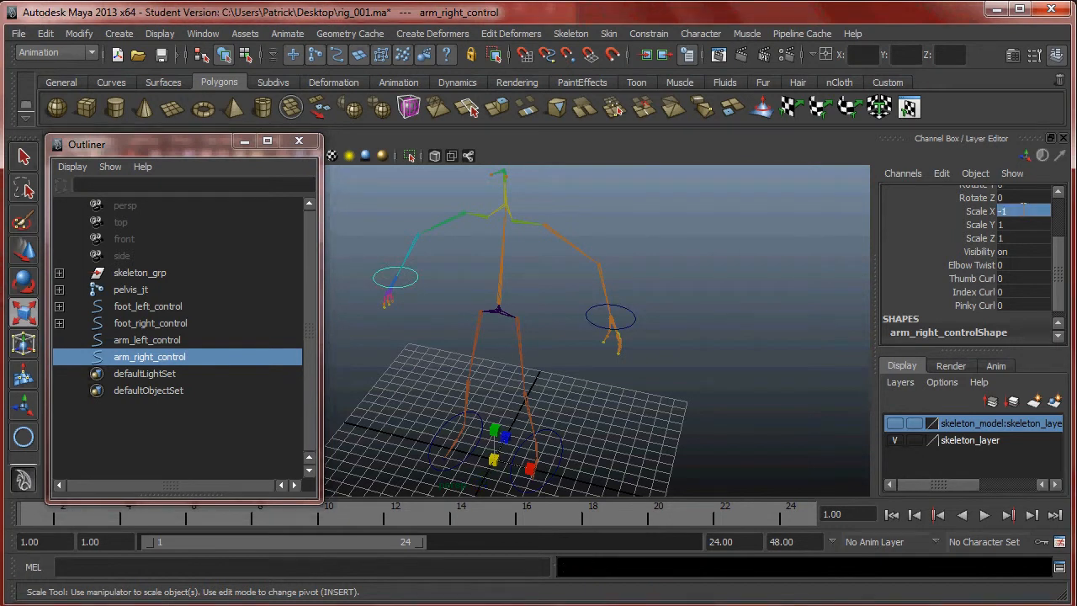
click(78, 33)
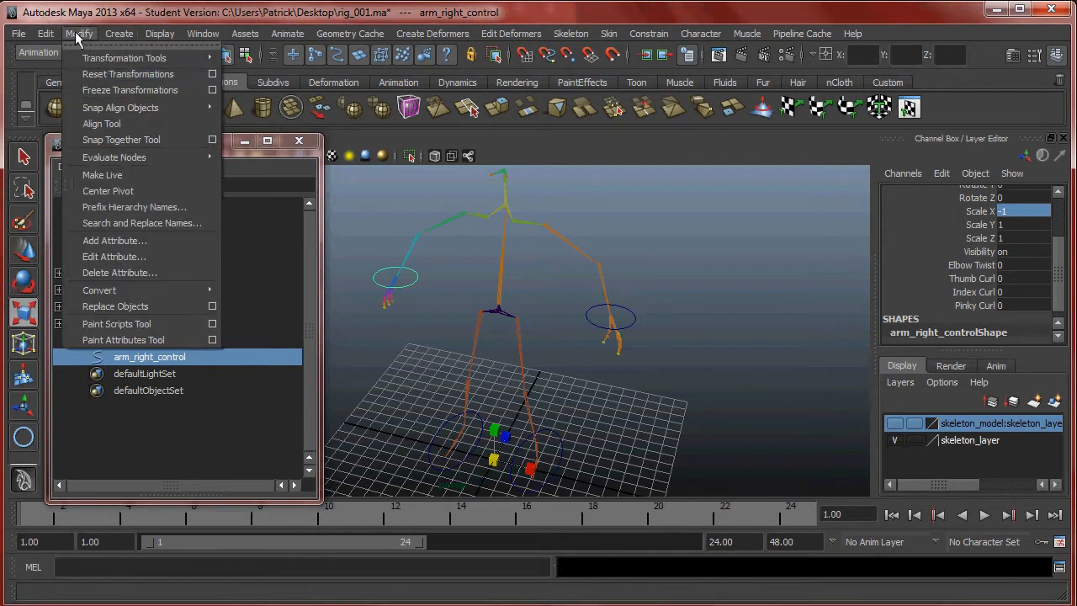
click(122, 90)
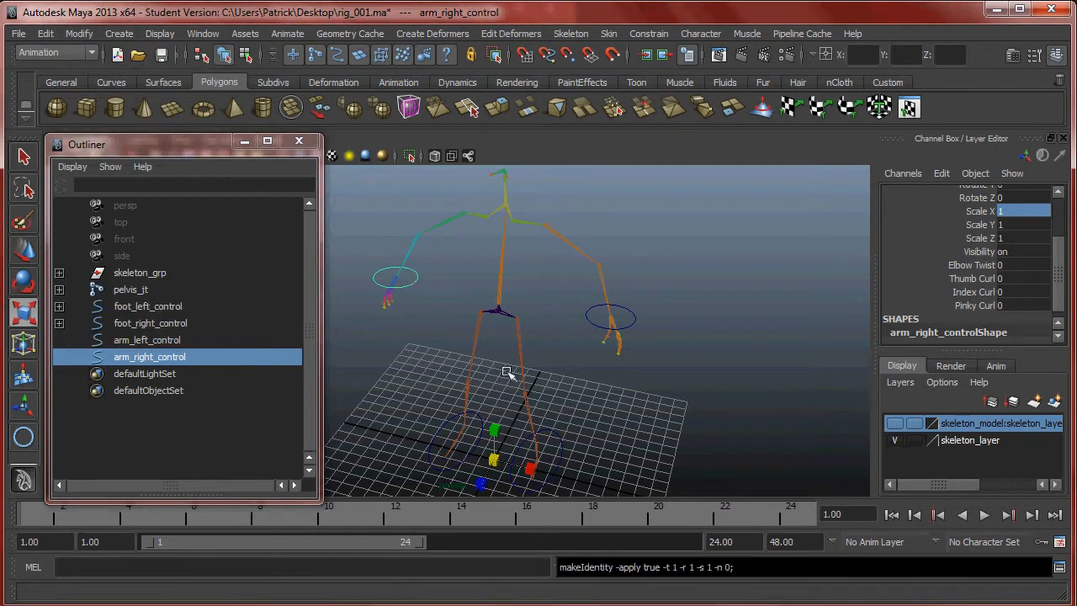
Snap the pivot of arm_left_control to the left wrist joint.
click(633, 317)
key(Insert)
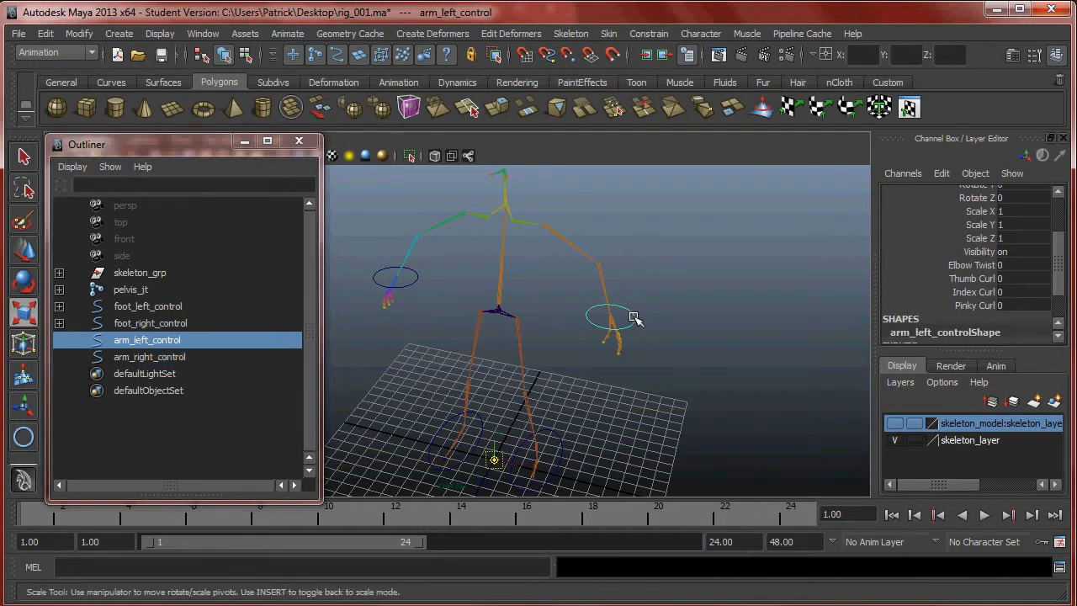
key(v)
drag(495, 459, 611, 314)
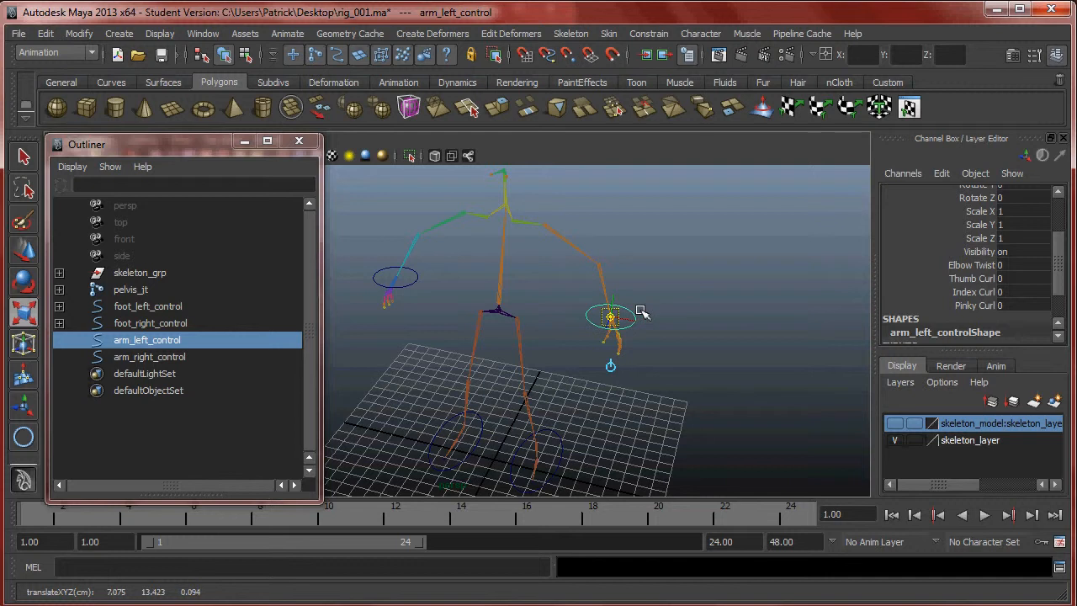
key(Insert)
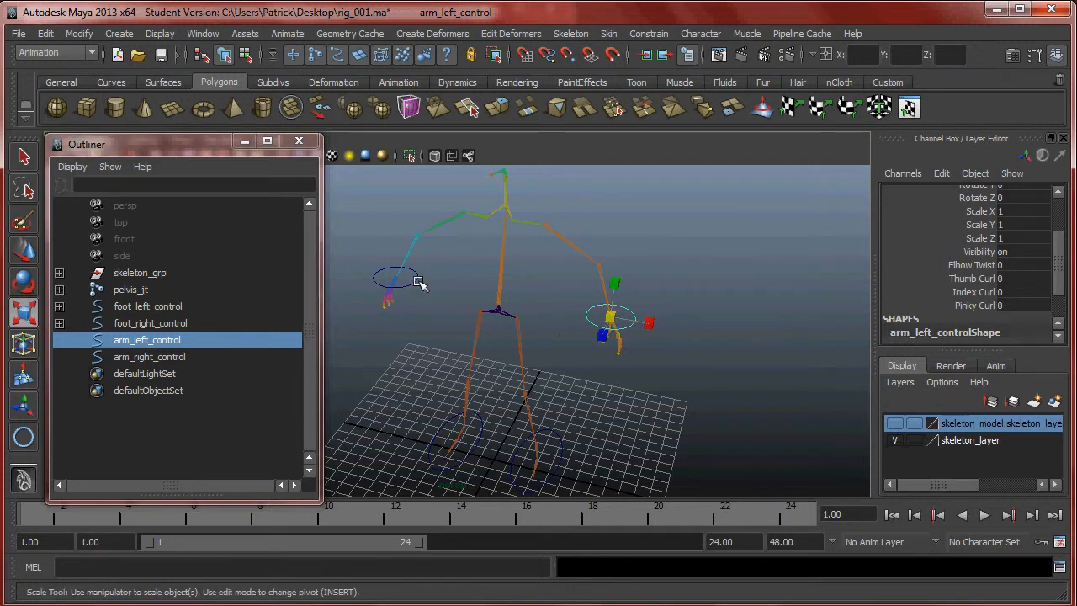
Snap the pivot of arm_right_control to the right wrist joint.
click(415, 278)
key(Insert)
key(v)
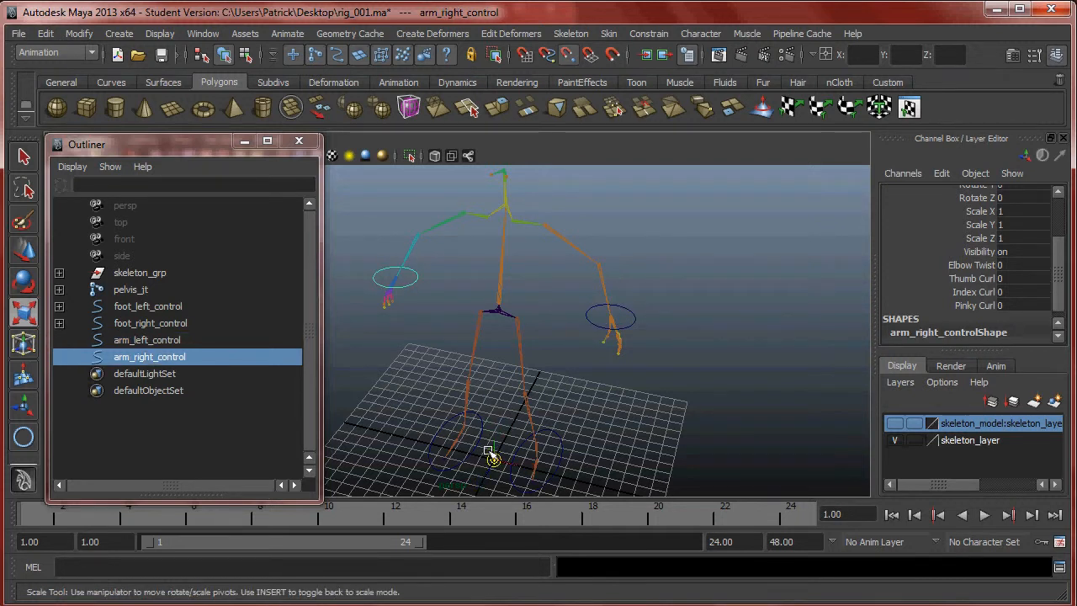
drag(492, 442, 420, 277)
key(Insert)
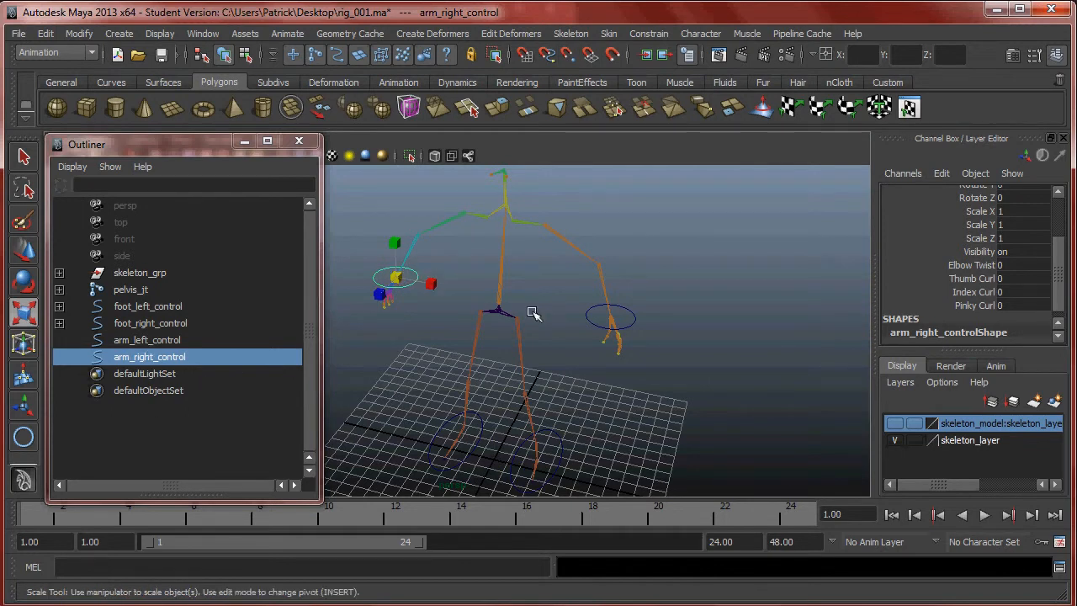
Open the IK Handle Tool settings and set the current solver to ikRPsolver.
click(637, 312)
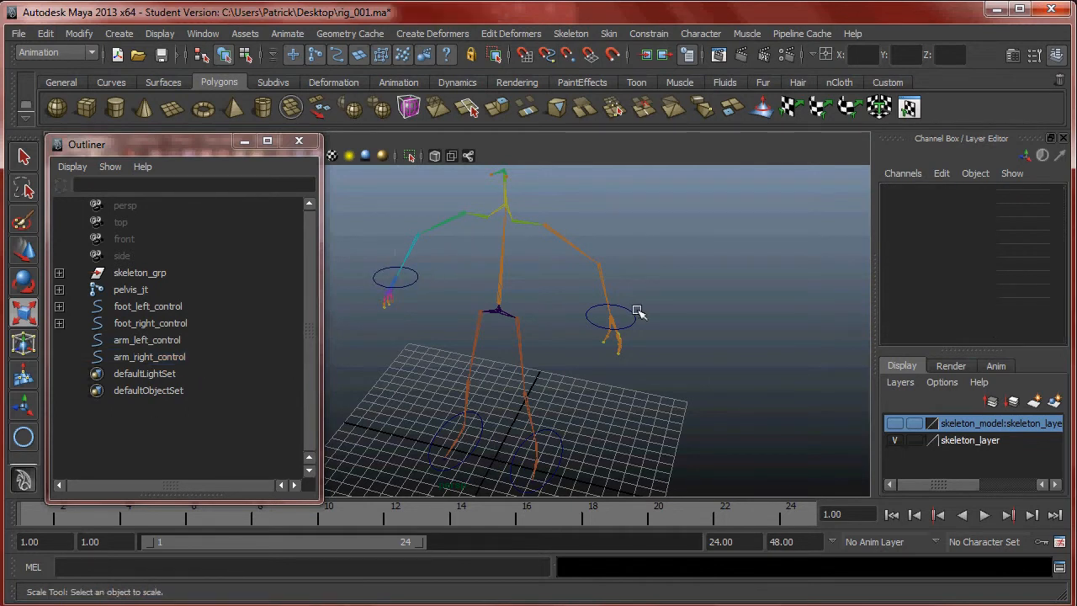
click(637, 313)
alt+drag(545, 324, 620, 361)
alt+middle_drag(620, 361, 629, 307)
mouse_move(630, 308)
alt+mouse_down()
mouse_move(575, 301)
mouse_move(598, 300)
mouse_move(661, 243)
mouse_move(548, 250)
mouse_move(596, 301)
mouse_move(623, 288)
mouse_move(623, 274)
mouse_move(614, 294)
alt+mouse_up()
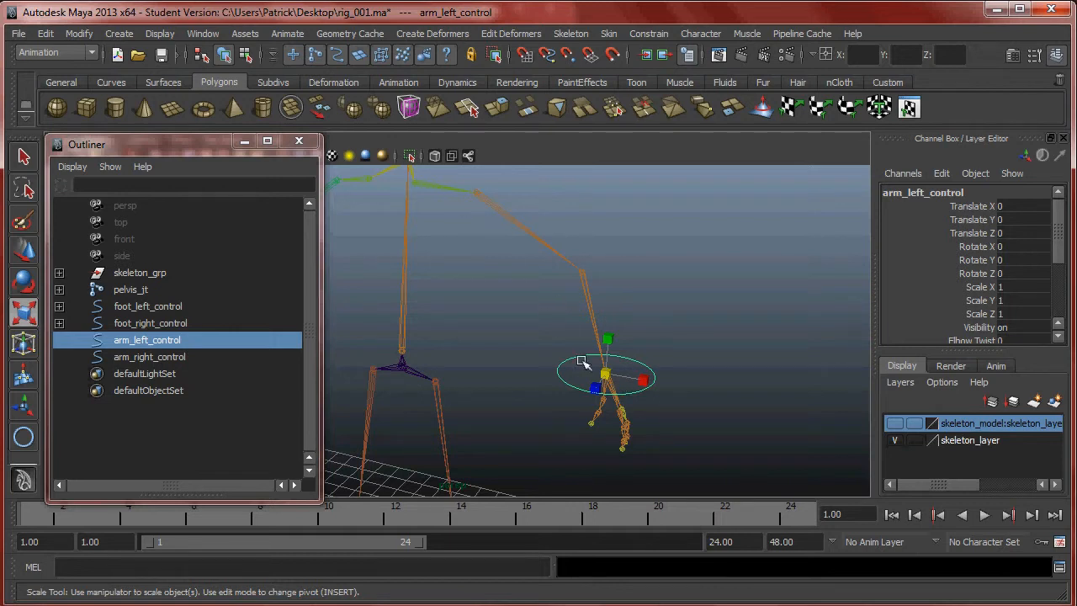
click(571, 34)
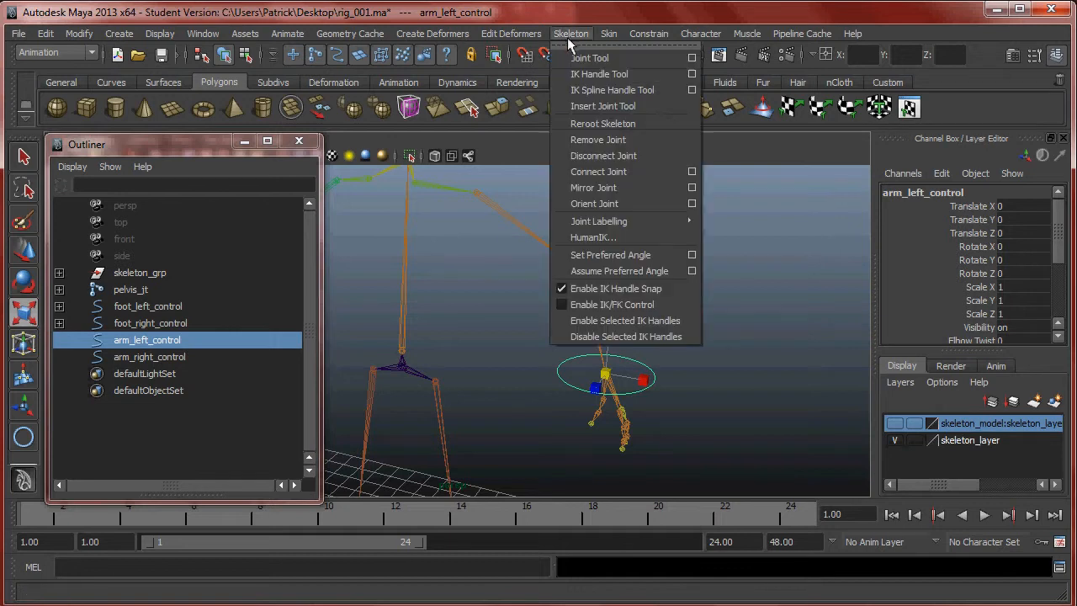
click(692, 74)
mouse_move(202, 133)
mouse_down()
mouse_move(214, 185)
mouse_move(201, 141)
mouse_up()
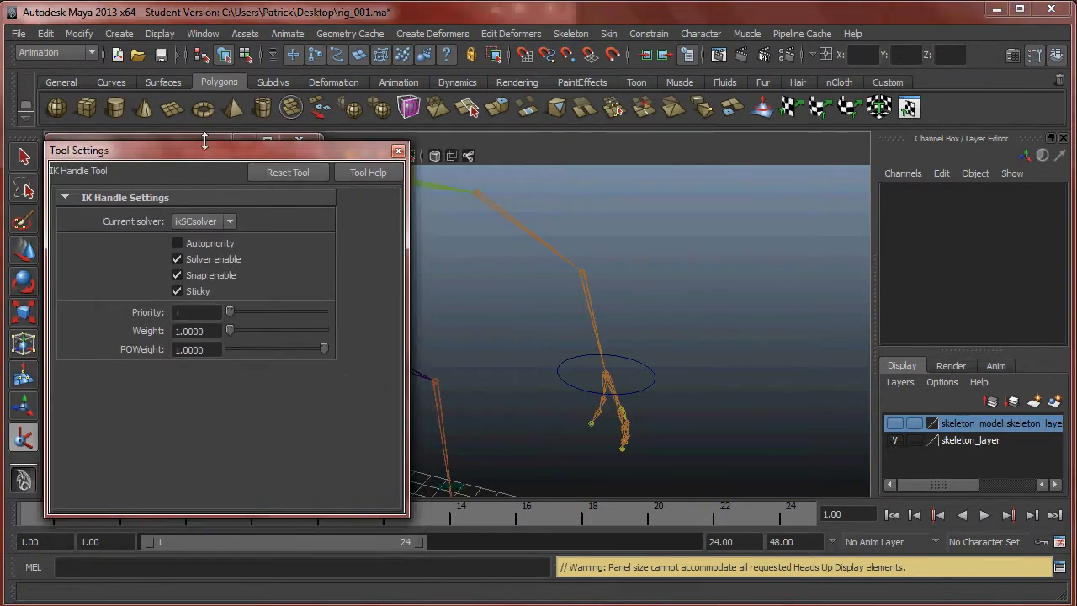
click(228, 221)
drag(349, 156, 309, 190)
alt+drag(560, 271, 525, 247)
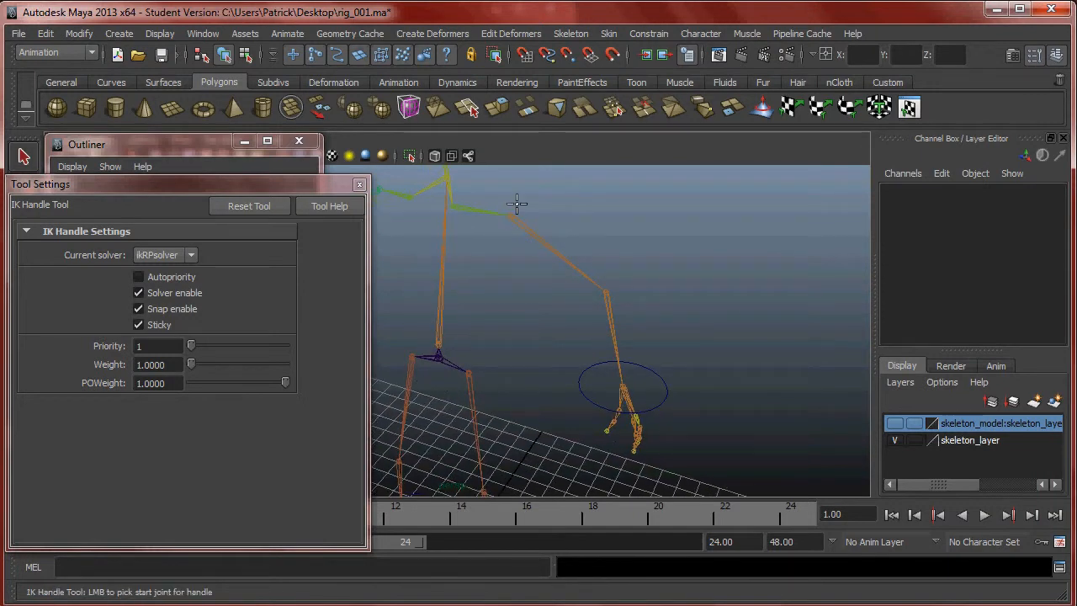
Create an IK handle from the left shoulder joint to the left wrist joint.
click(511, 215)
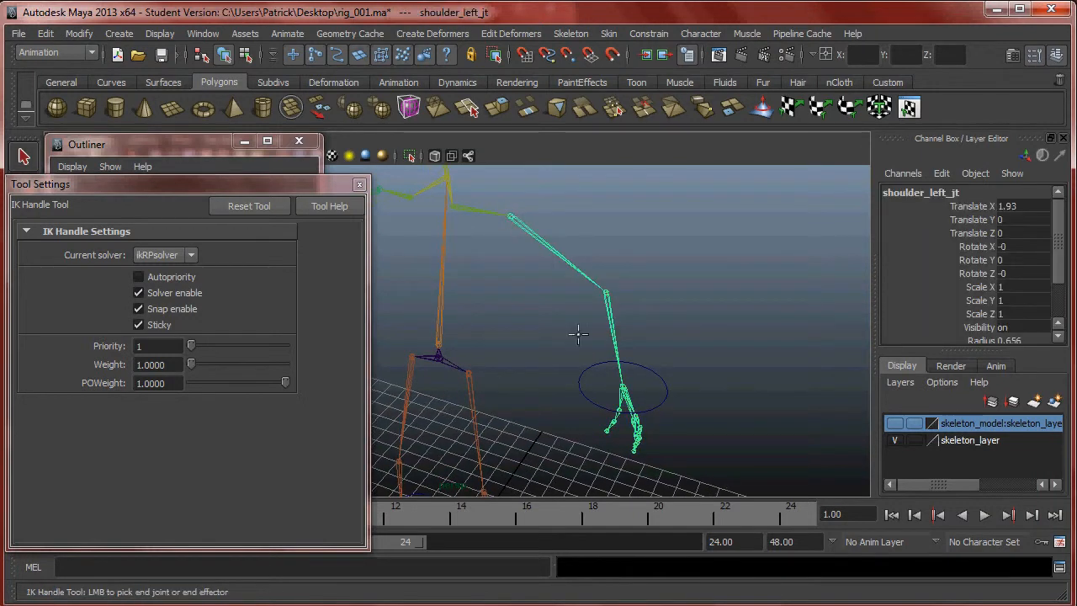
click(622, 387)
key(r)
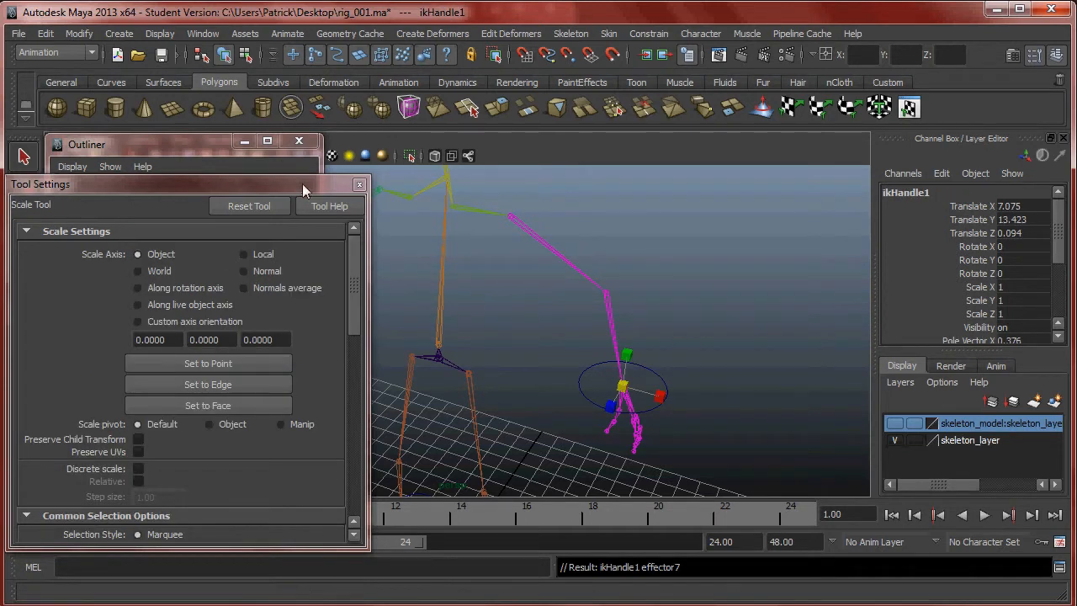
Minimize the Outliner and turn on the display of IK handles in the viewport.
click(244, 142)
click(181, 140)
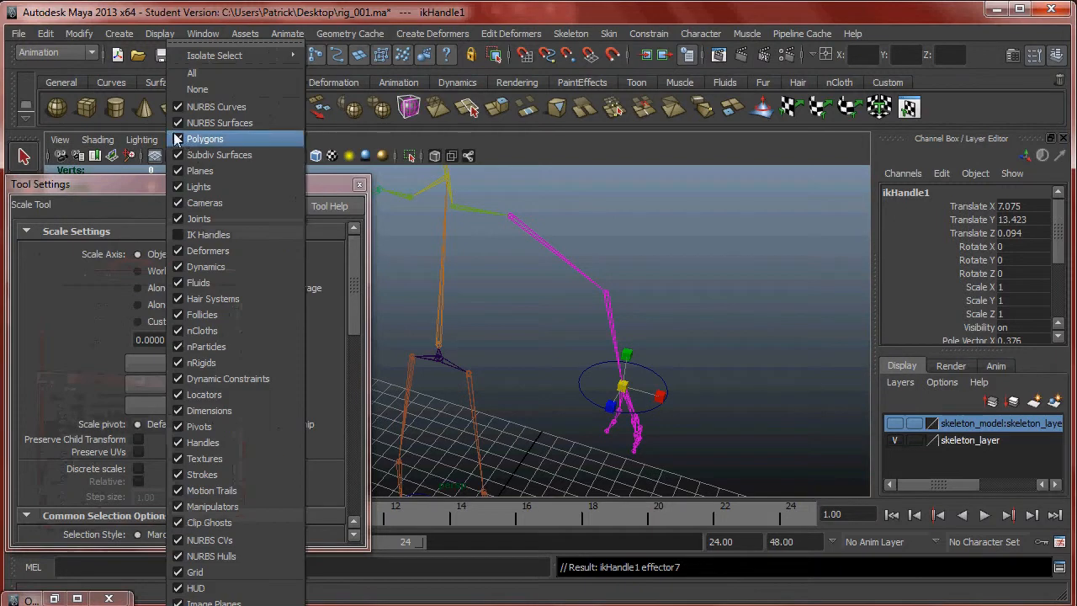
click(244, 235)
alt+drag(530, 288, 628, 320)
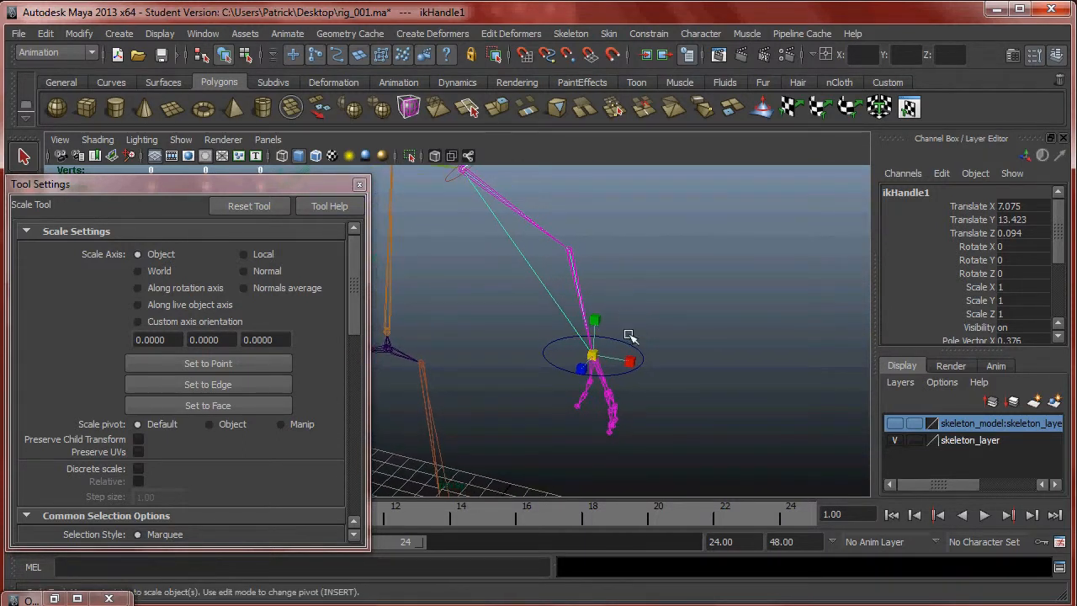
Close the tool settings, restore the Outliner and rename the new left arm IK handle as arm_left_IK_RP.
click(631, 339)
click(624, 341)
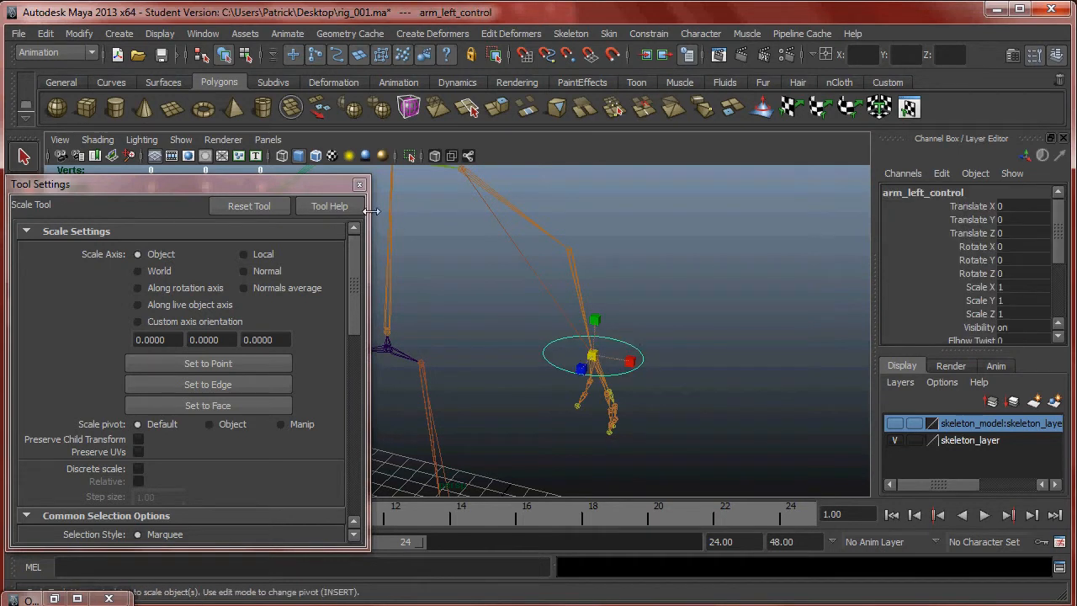
click(359, 185)
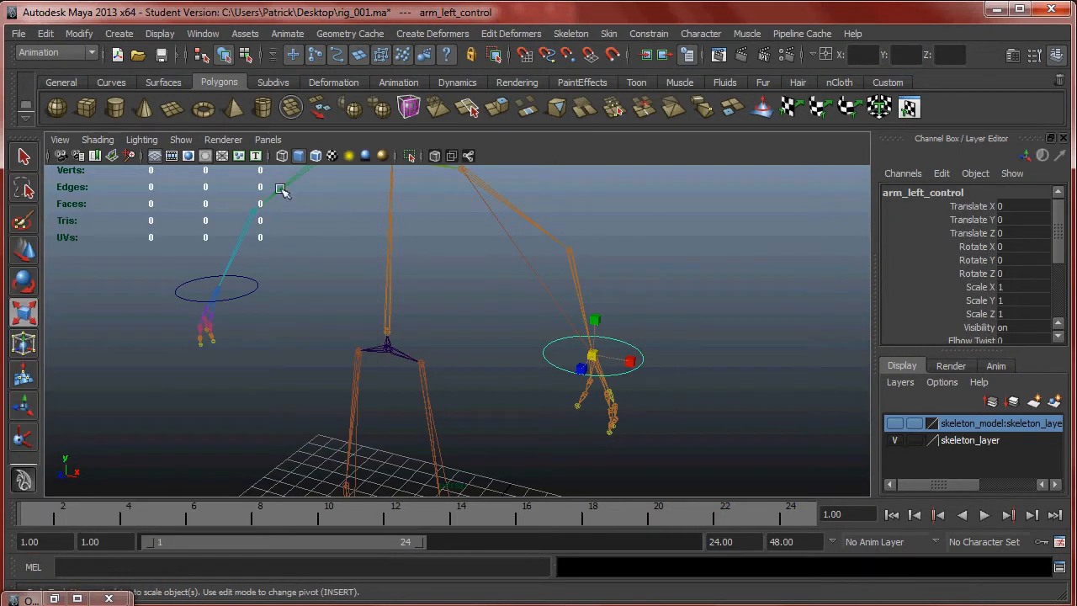
click(54, 598)
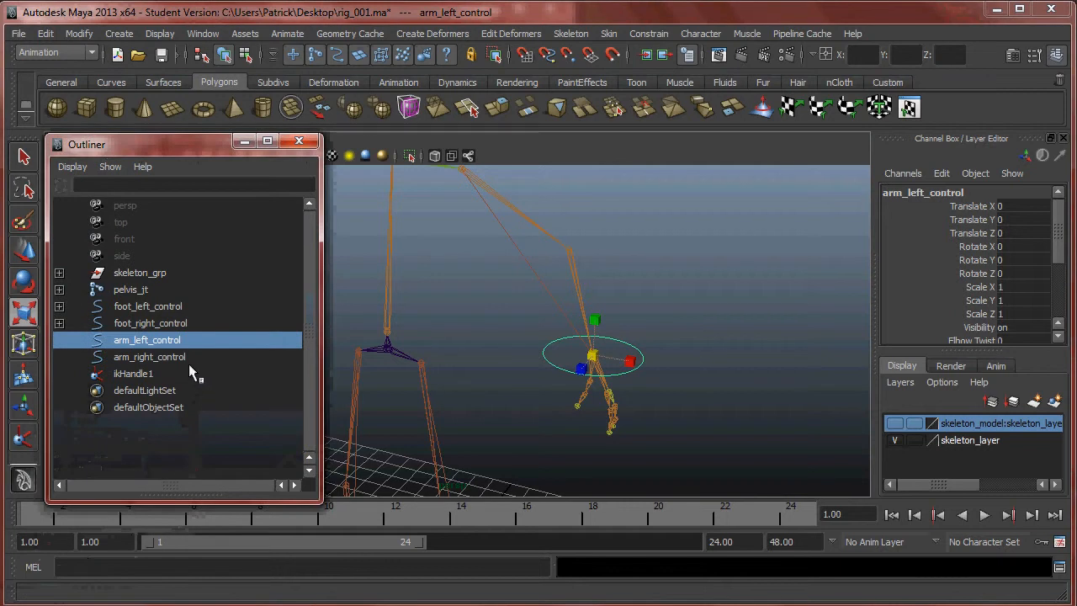
double_click(193, 374)
text(arm_left_IK_R)
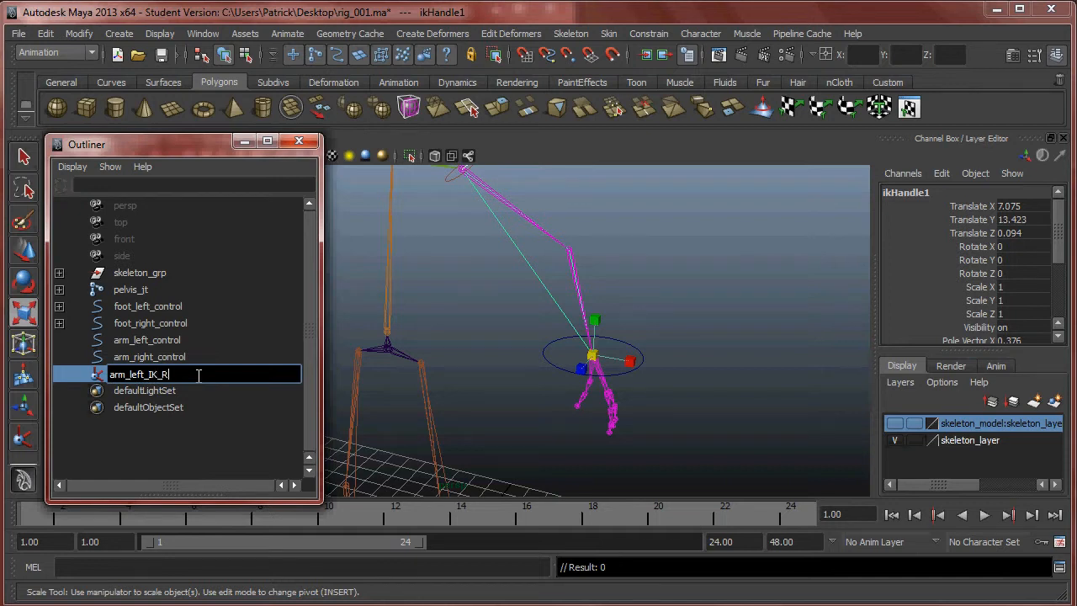
key(Return)
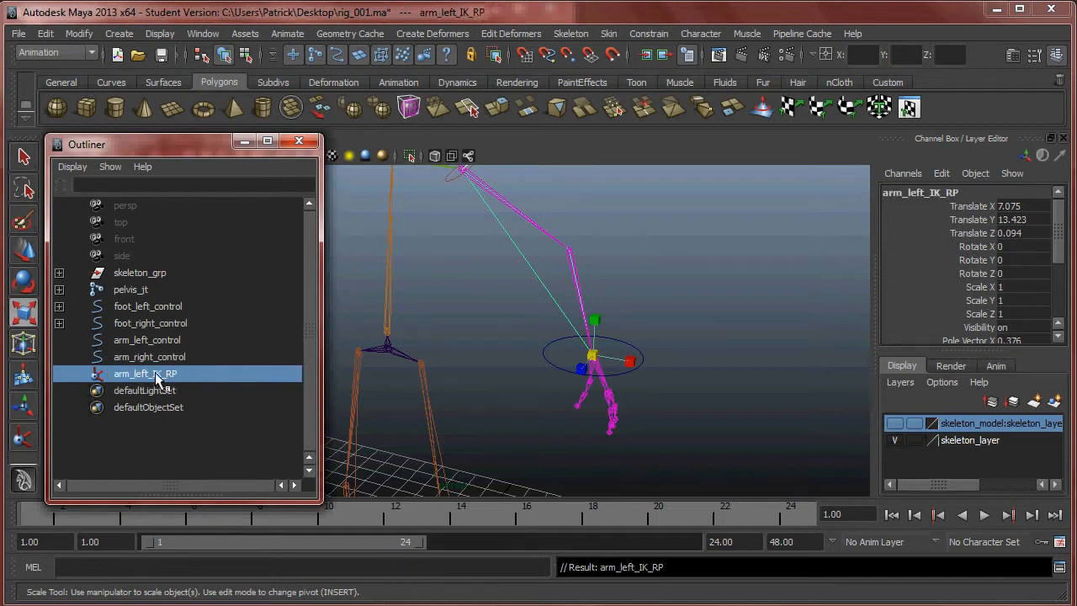
Try a parent constraint with arm_left_control driving arm_left_IK_RP.
click(633, 344)
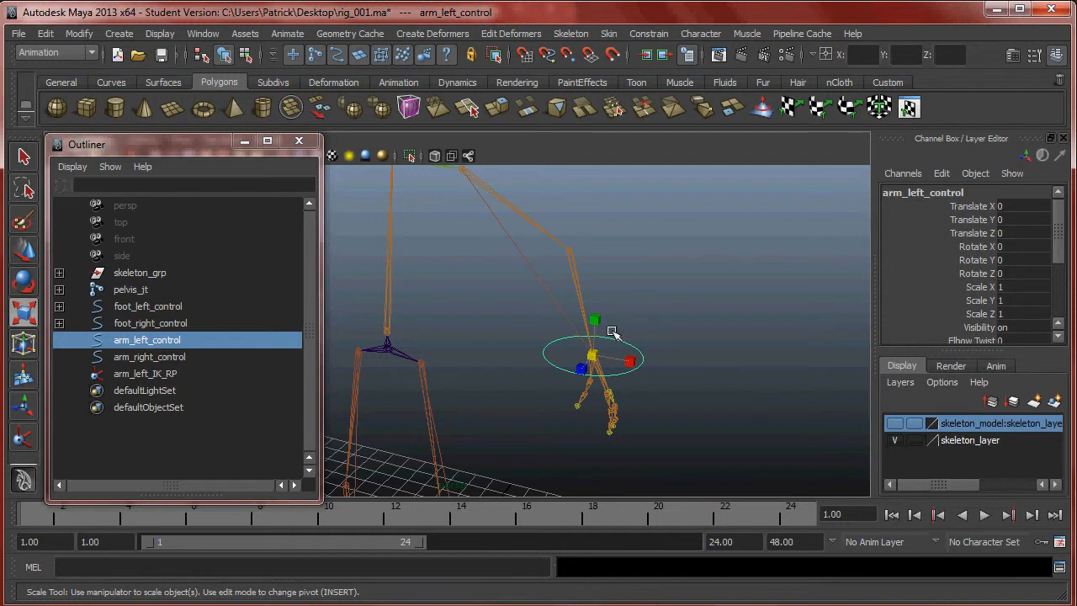
click(661, 325)
click(631, 345)
key(1)
click(627, 340)
click(636, 346)
key(q)
shift+click(614, 367)
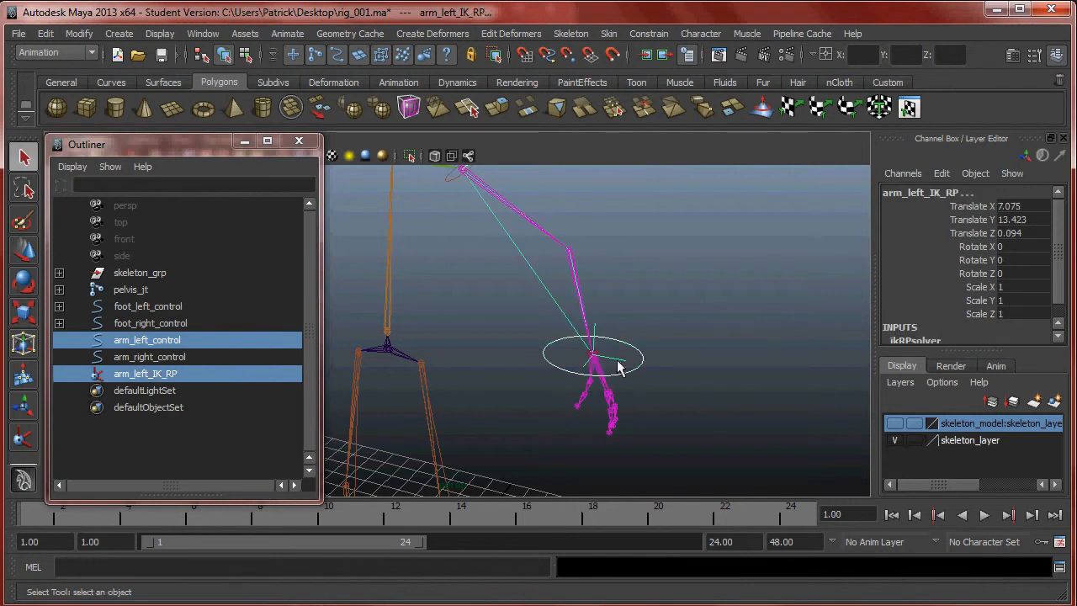
click(649, 34)
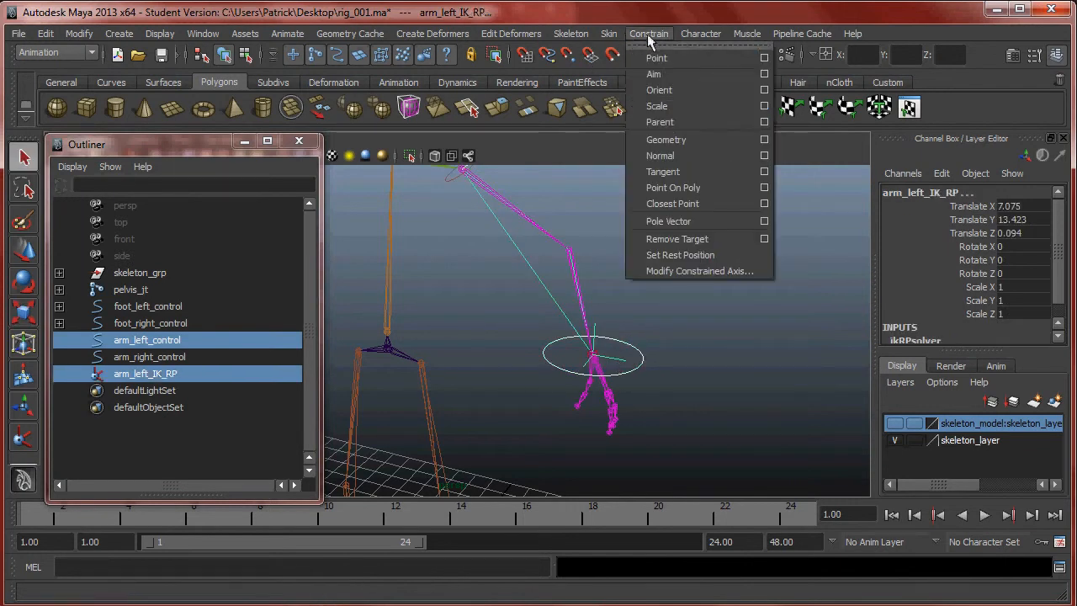
click(663, 122)
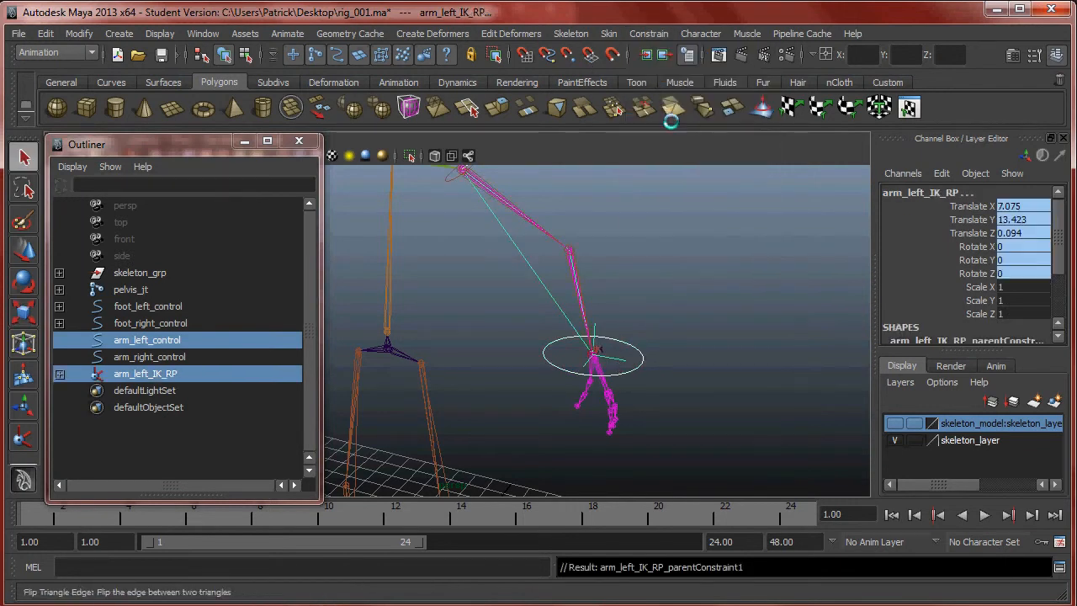
Try out arm_left_control with the Move and Rotate tools, and undo back to before the parent constraint.
click(643, 362)
key(w)
alt+drag(651, 370, 517, 352)
alt+drag(516, 352, 563, 318)
key(e)
key(ctrl+z)
key(ctrl+z)
key(ctrl+z)
key(ctrl+z)
key(ctrl+z)
key(ctrl+z)
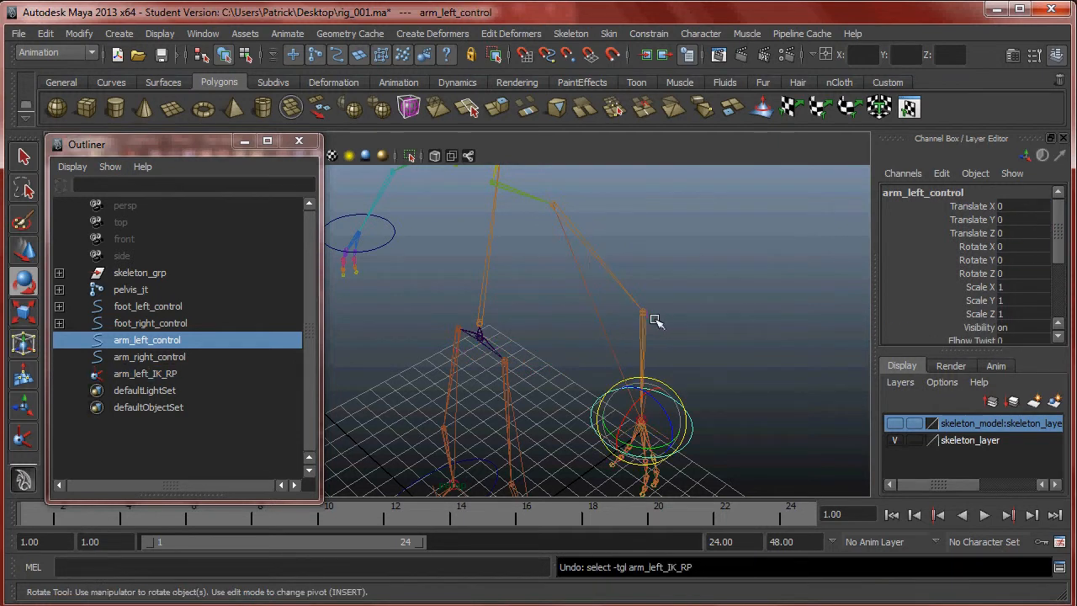
Try moving arm_left_control by itself near the left wrist, and undo the move.
alt+middle_drag(655, 344, 640, 306)
key(w)
drag(630, 379, 622, 331)
key(ctrl+z)
alt+drag(664, 361, 649, 294)
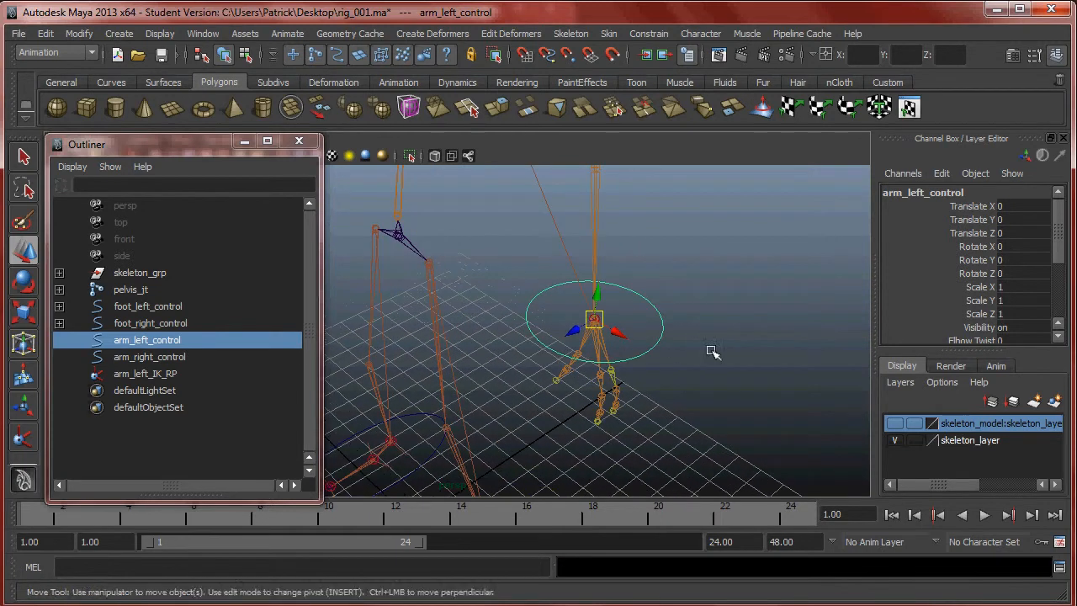
Parent-constrain arm_left_IK_RP to arm_left_control with offset maintained, all translate axes constrained and rotation left out.
click(696, 267)
drag(698, 268, 642, 310)
key(q)
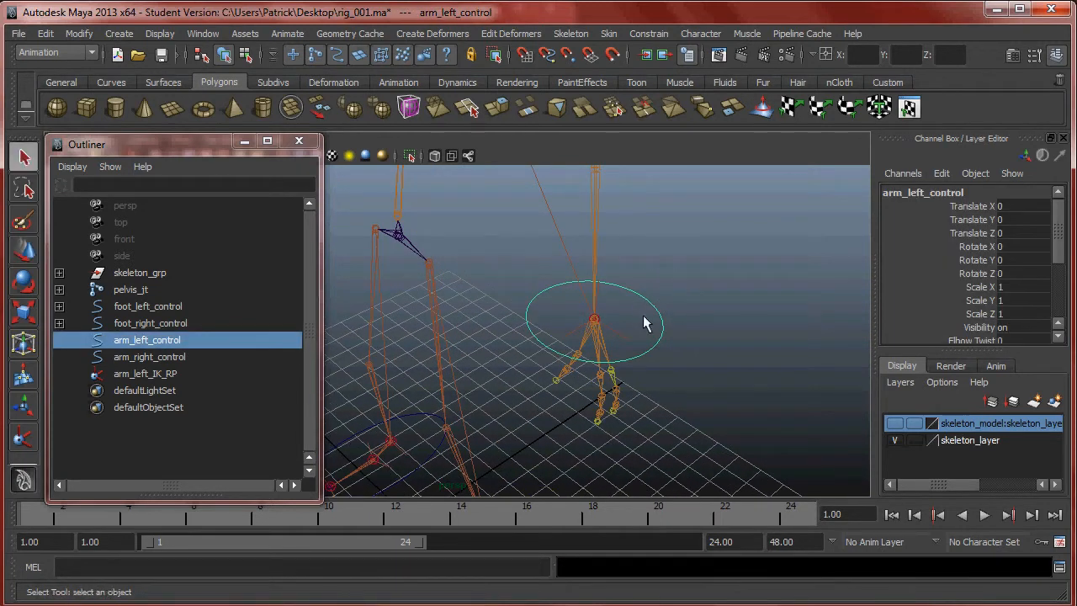
shift+drag(615, 345, 619, 339)
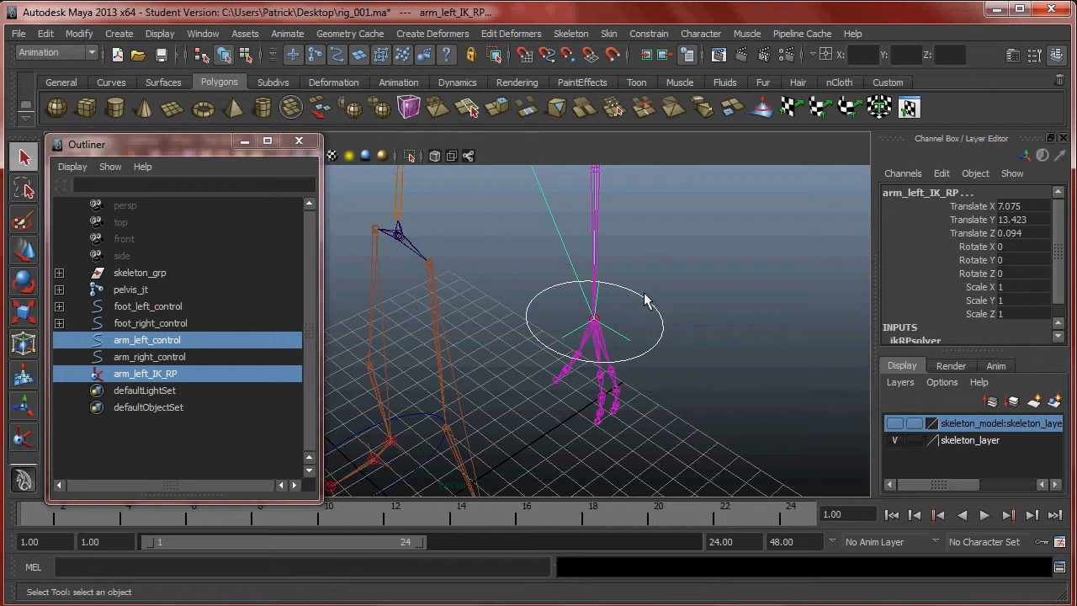
click(662, 327)
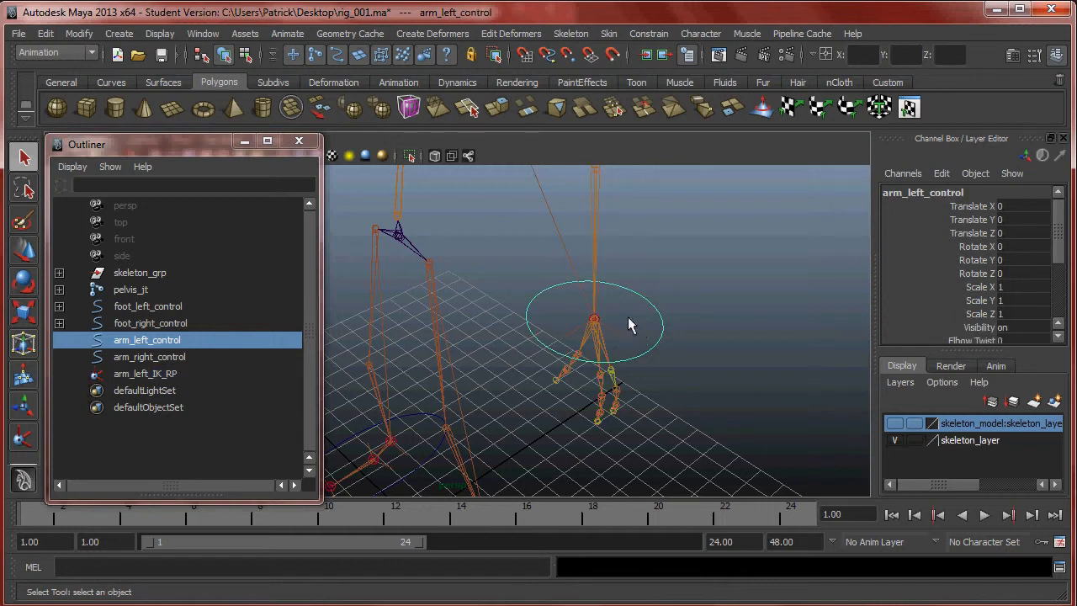
shift+drag(613, 342, 621, 339)
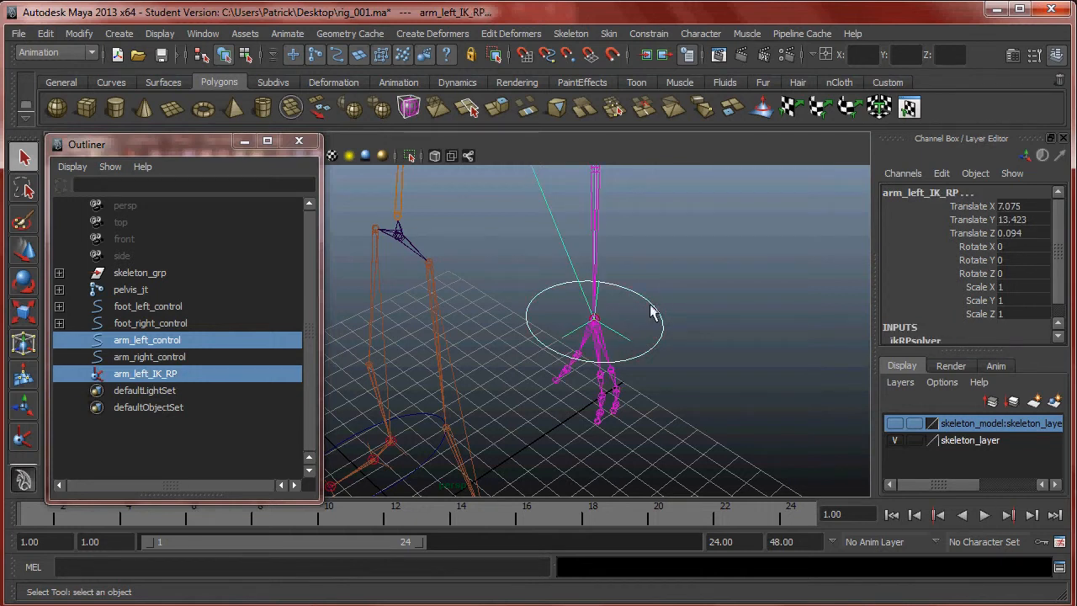
click(662, 35)
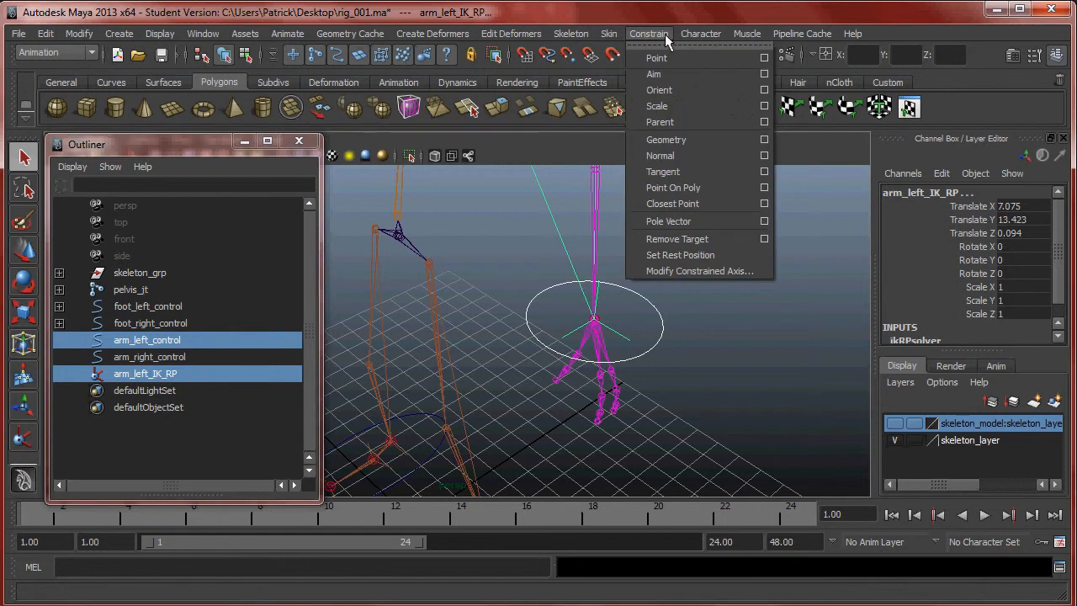
click(764, 122)
drag(830, 25, 797, 15)
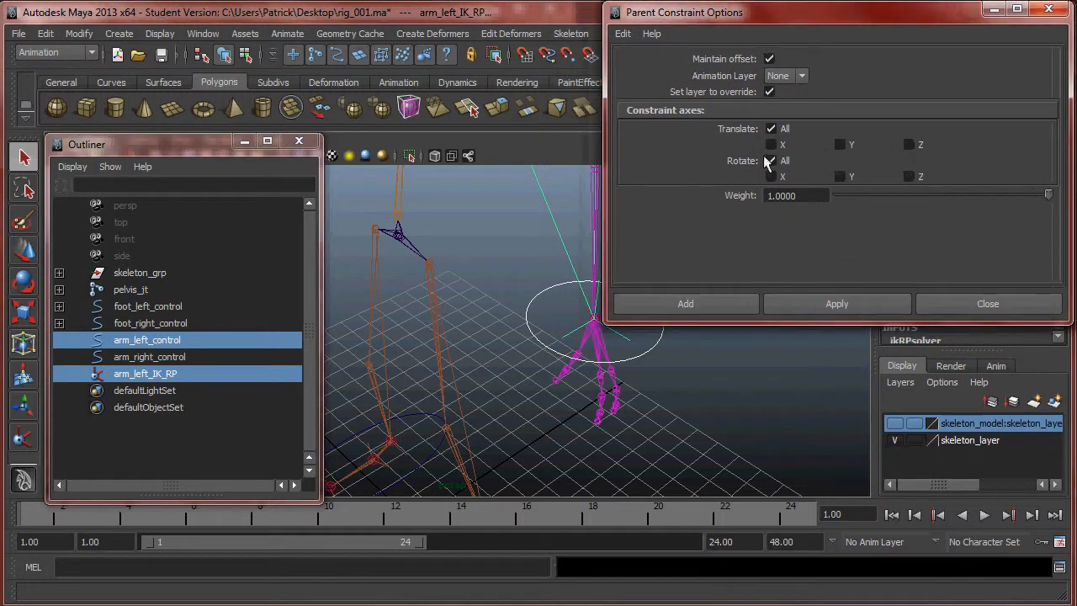
click(771, 160)
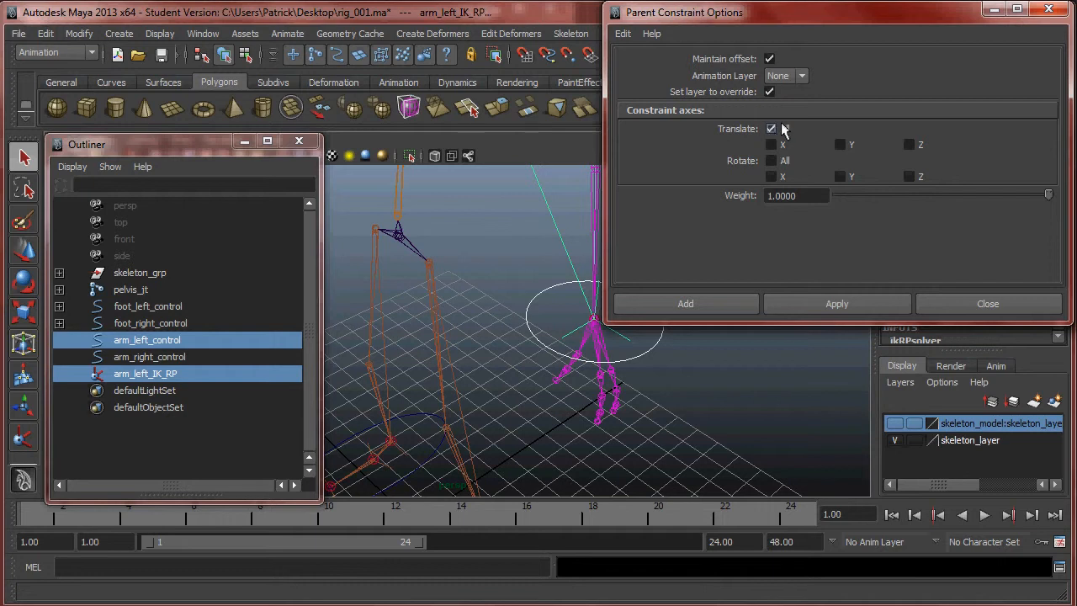
click(834, 305)
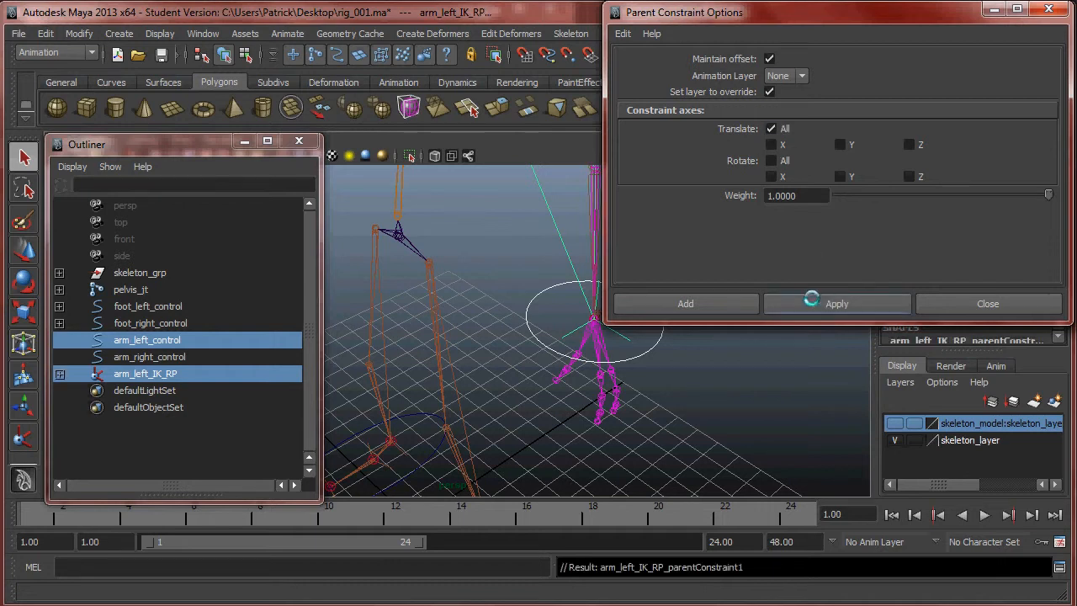
click(941, 311)
Try out moving arm_left_control near the left wrist, and undo the move.
click(664, 322)
key(w)
alt+drag(681, 330, 648, 330)
key(ctrl+z)
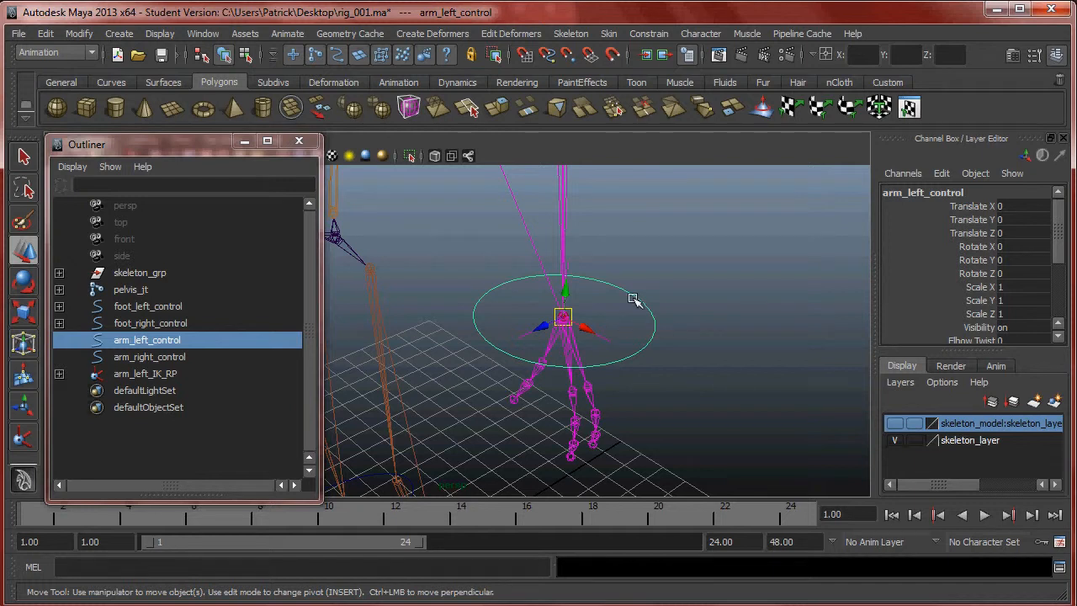
Select arm_left_control followed by wrist_left_jt, and reveal the selected joint in the Outliner.
key(q)
alt+right_drag(614, 328, 693, 271)
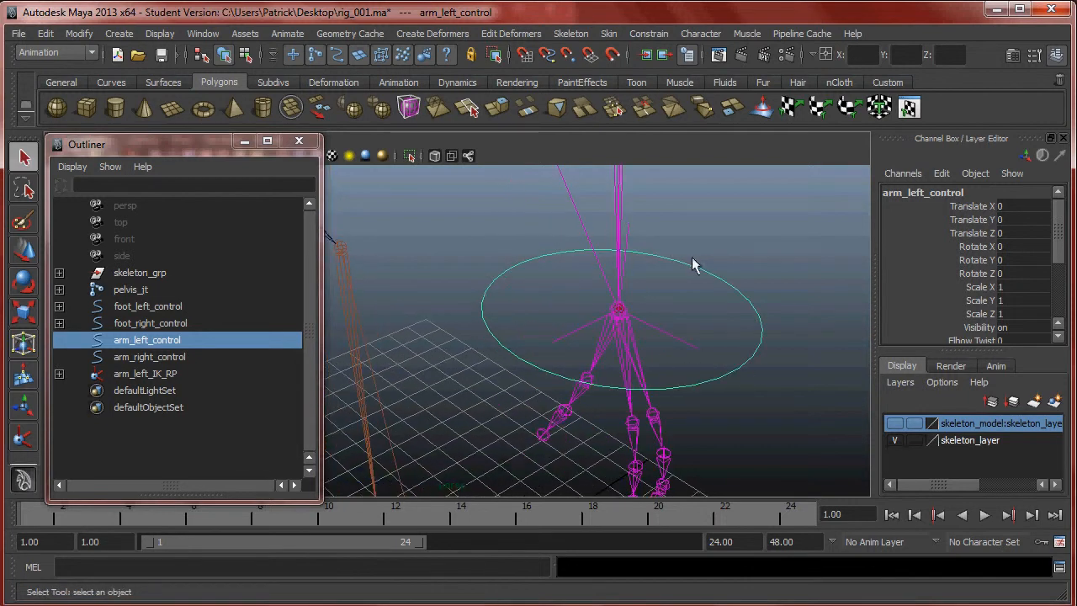
alt+drag(673, 249, 734, 311)
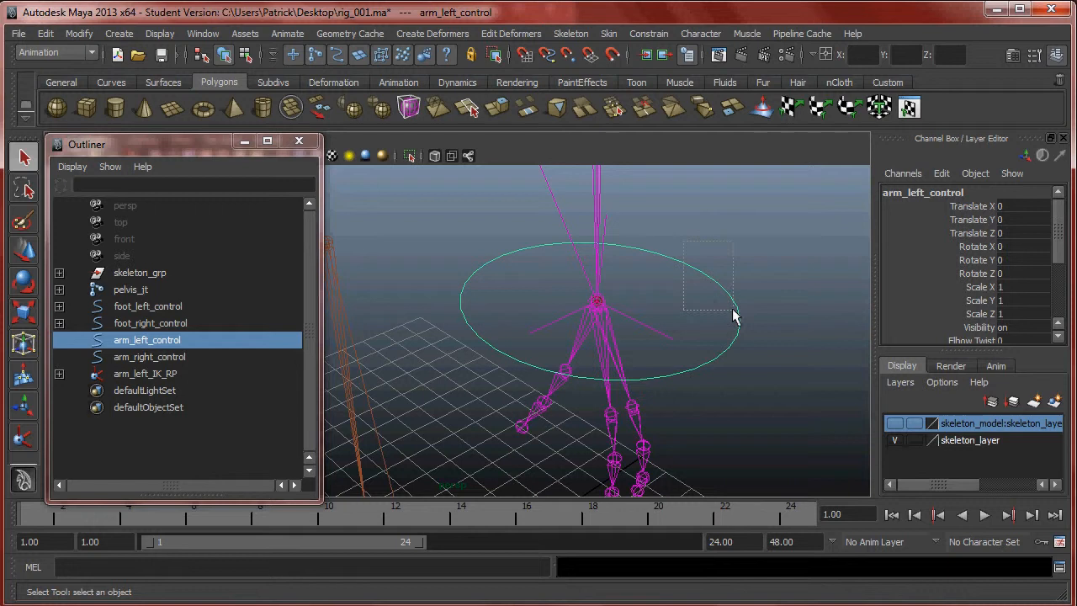
shift+click(602, 326)
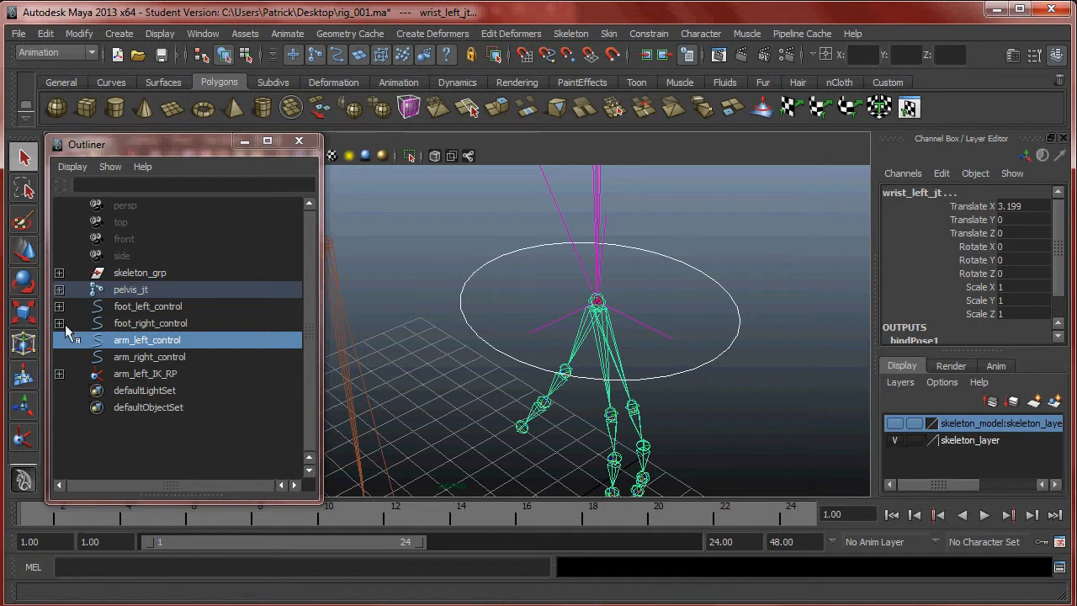
click(59, 290)
right_click(156, 340)
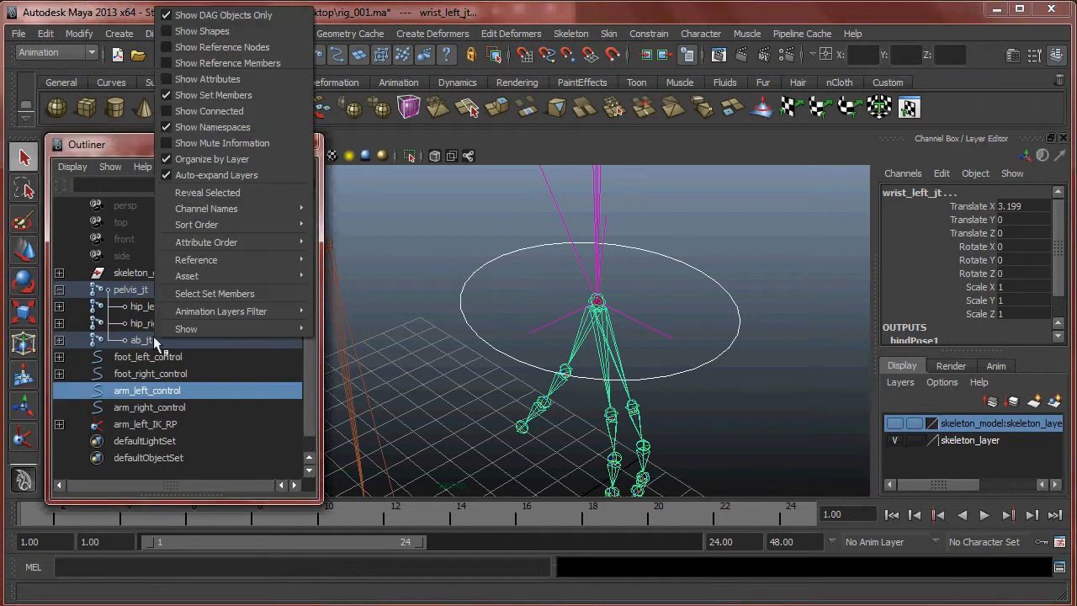
click(217, 192)
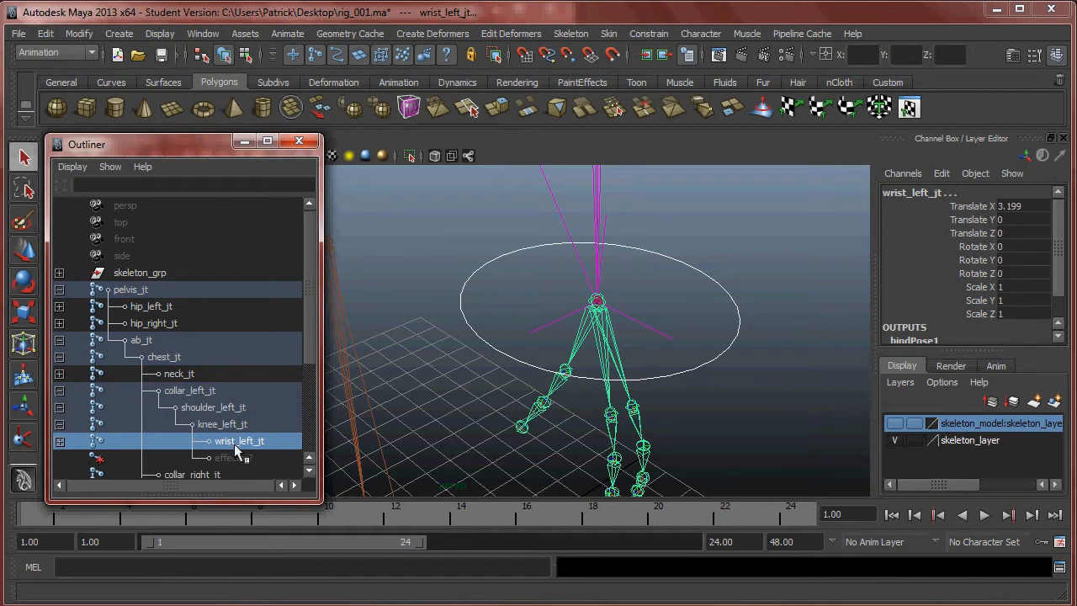
drag(303, 232, 364, 309)
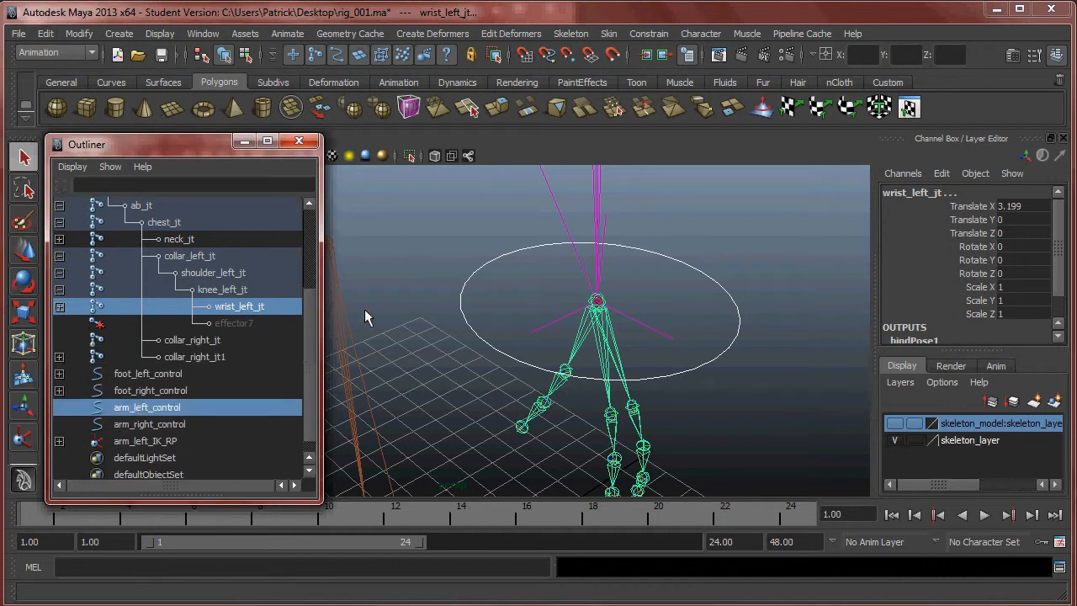
Orient-constrain wrist_left_jt to arm_left_control on all axes, using reset options with Maintain offset turned on.
click(648, 35)
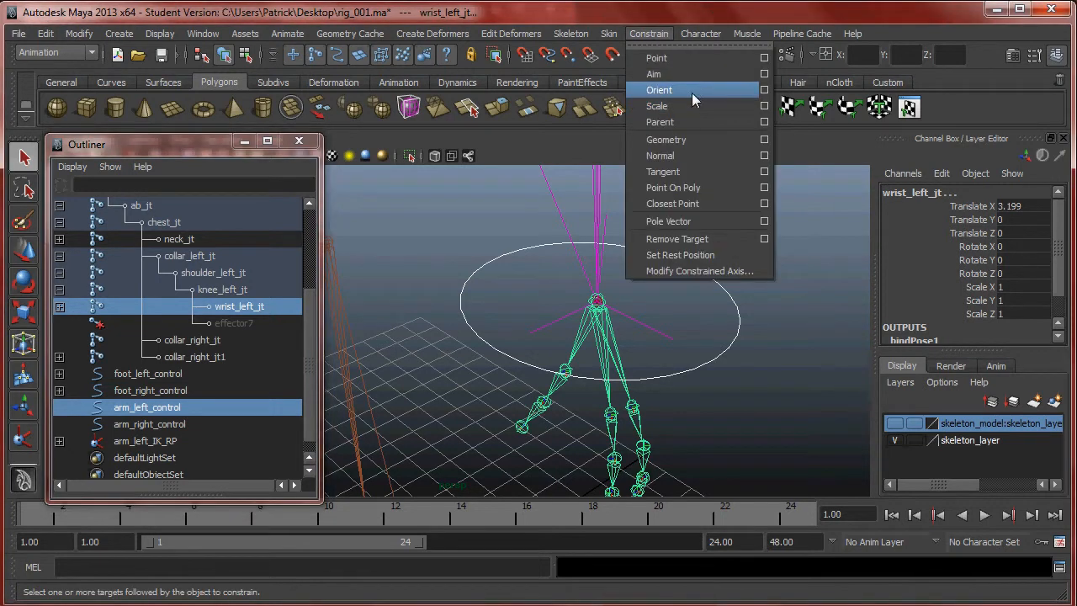
click(764, 90)
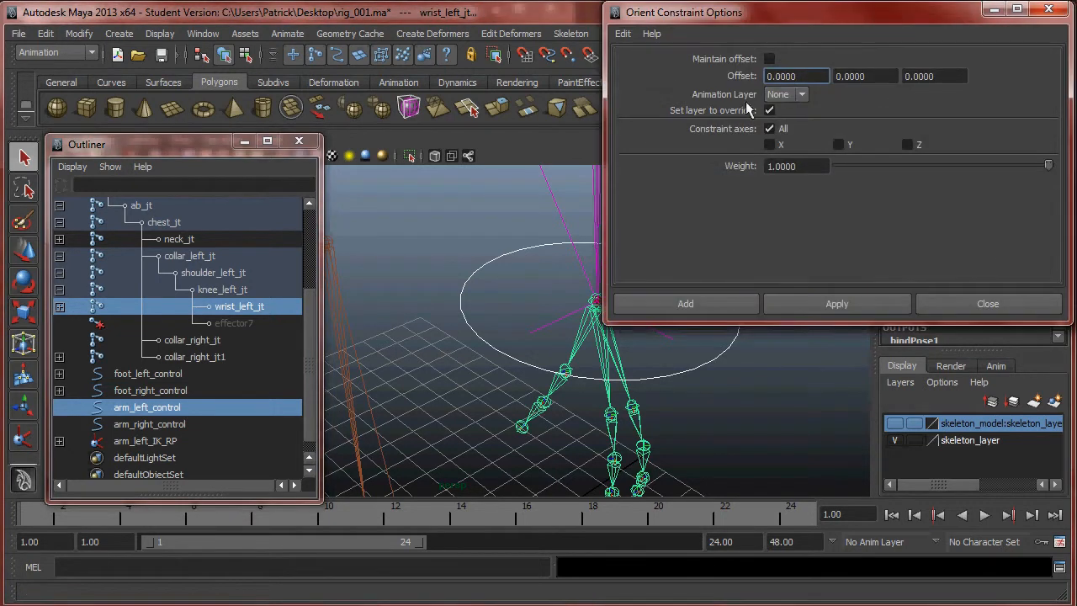
click(617, 34)
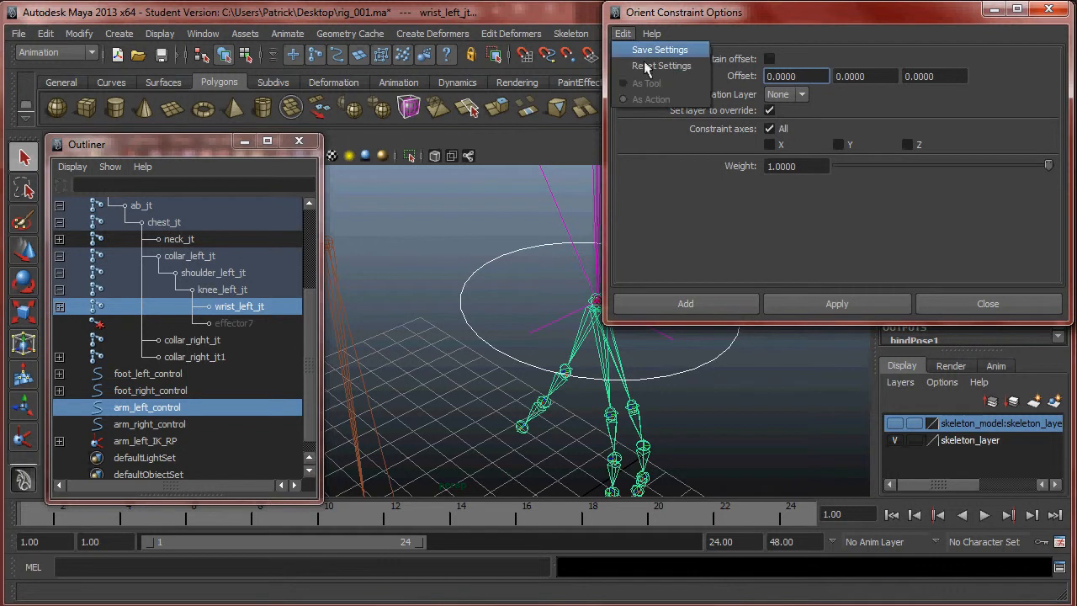
click(647, 65)
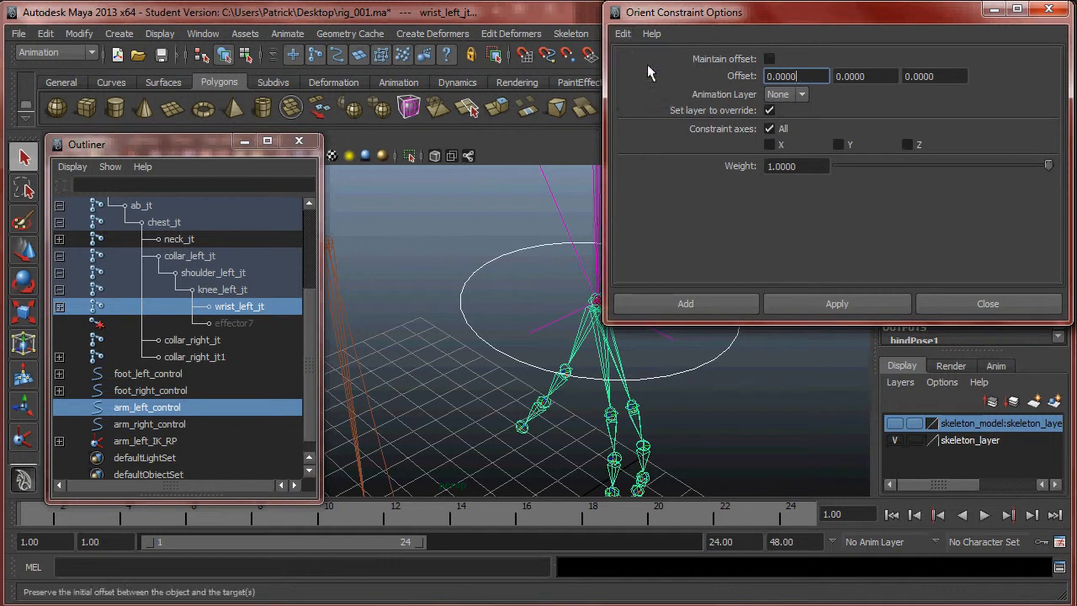
click(769, 60)
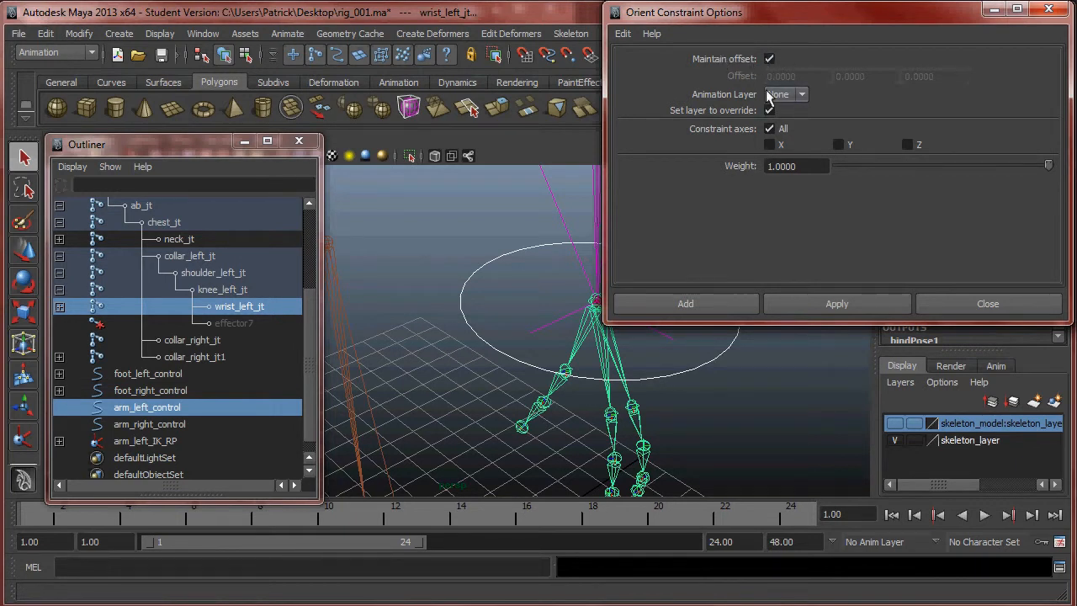
click(825, 304)
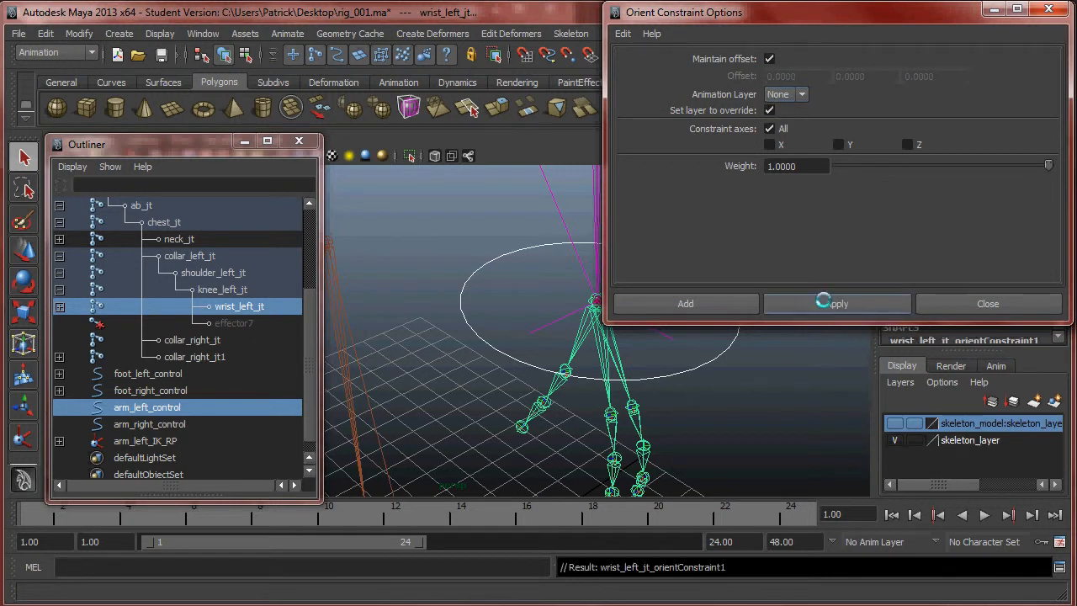
click(951, 308)
Try out arm_left_control by rotating and moving it into different arm poses, toggling the skeleton_model layer's visibility.
click(731, 338)
key(e)
drag(614, 300, 555, 261)
key(w)
alt+right_drag(673, 274, 601, 297)
alt+drag(601, 298, 589, 252)
alt+middle_drag(589, 253, 631, 314)
alt+right_drag(631, 314, 597, 379)
drag(567, 390, 512, 297)
key(e)
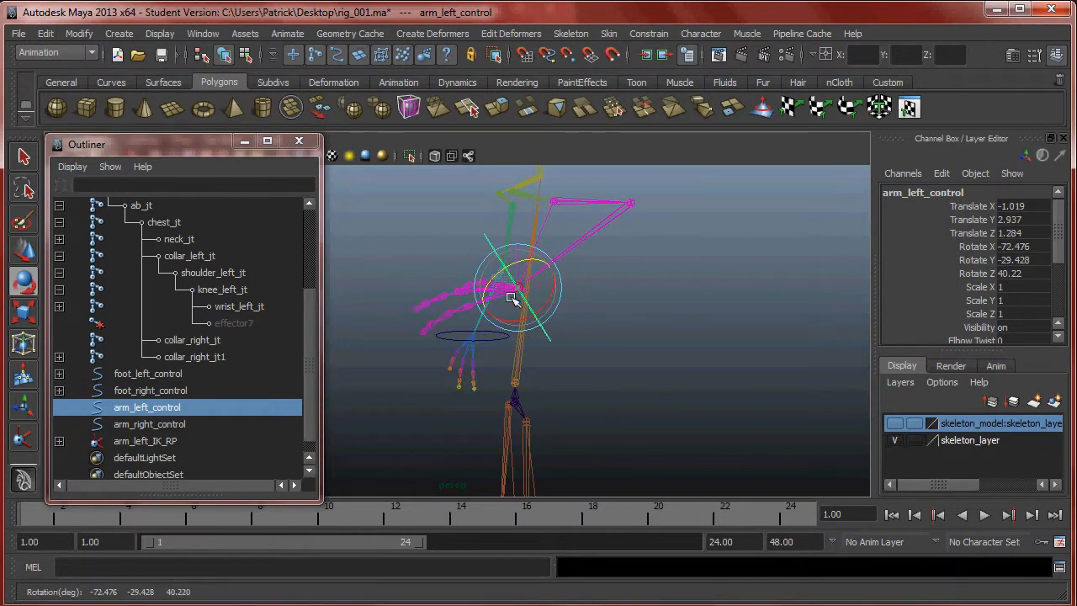
click(895, 423)
key(w)
drag(522, 354, 446, 301)
key(e)
Undo the trial moves and rotations of arm_left_control.
key(ctrl+z)
key(ctrl+z)
key(ctrl+z)
key(ctrl+z)
key(ctrl+z)
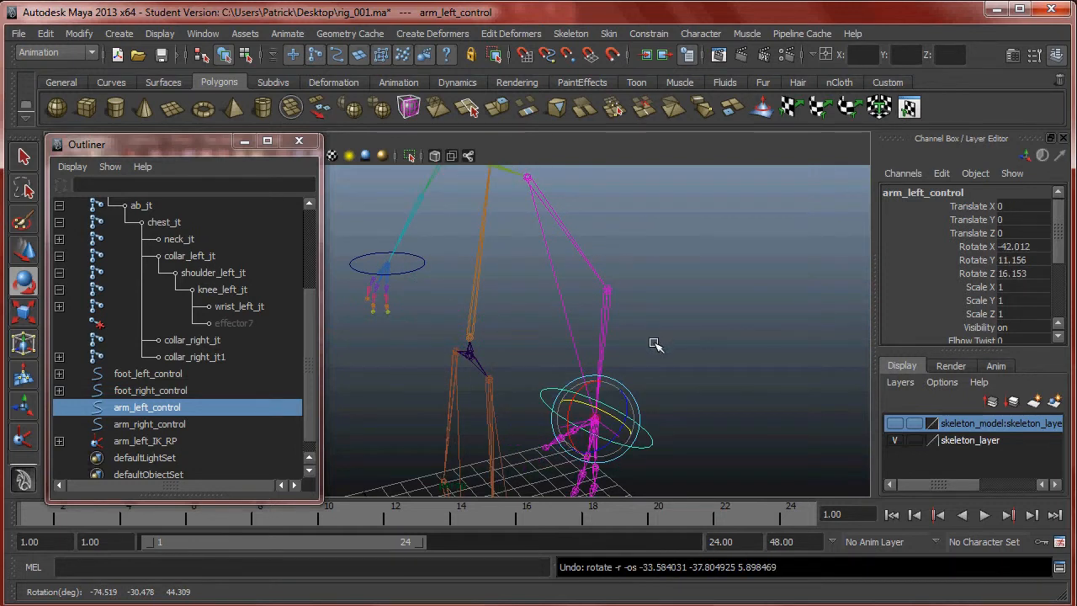
key(ctrl+z)
key(ctrl+z)
key(ctrl+z)
key(ctrl+z)
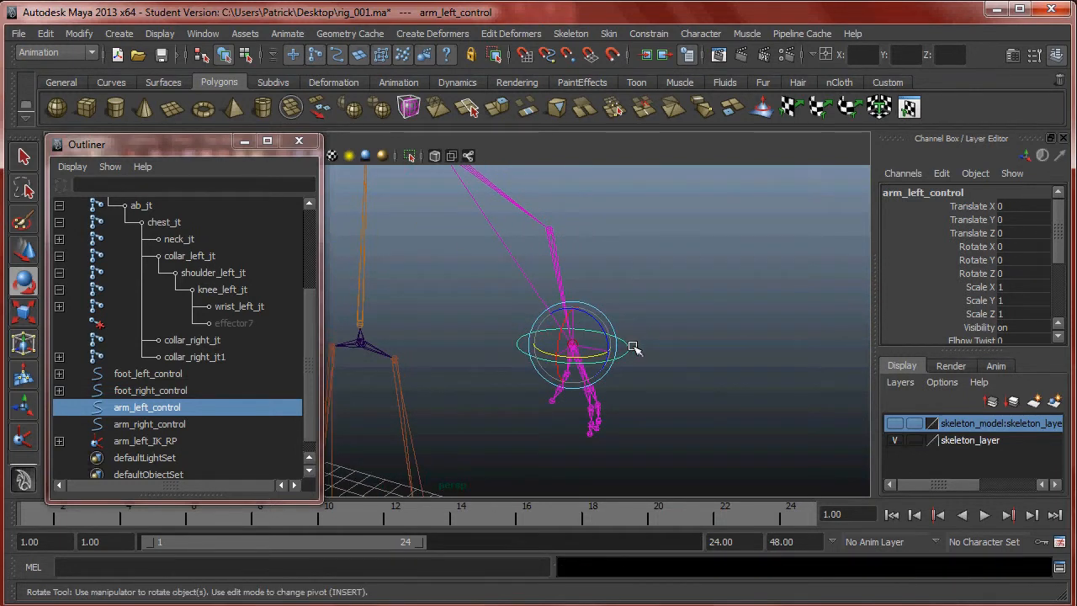
key(ctrl+z)
key(ctrl+z)
key(ctrl+z)
key(ctrl+z)
key(ctrl+z)
key(ctrl+z)
key(ctrl+z)
key(ctrl+z)
key(ctrl+z)
key(ctrl+z)
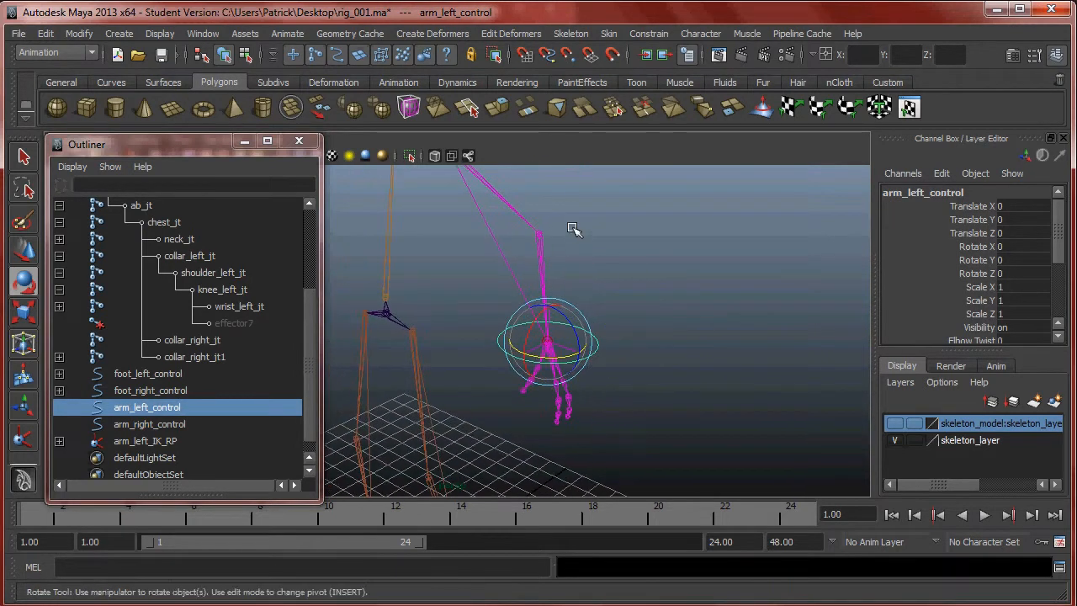
key(ctrl+z)
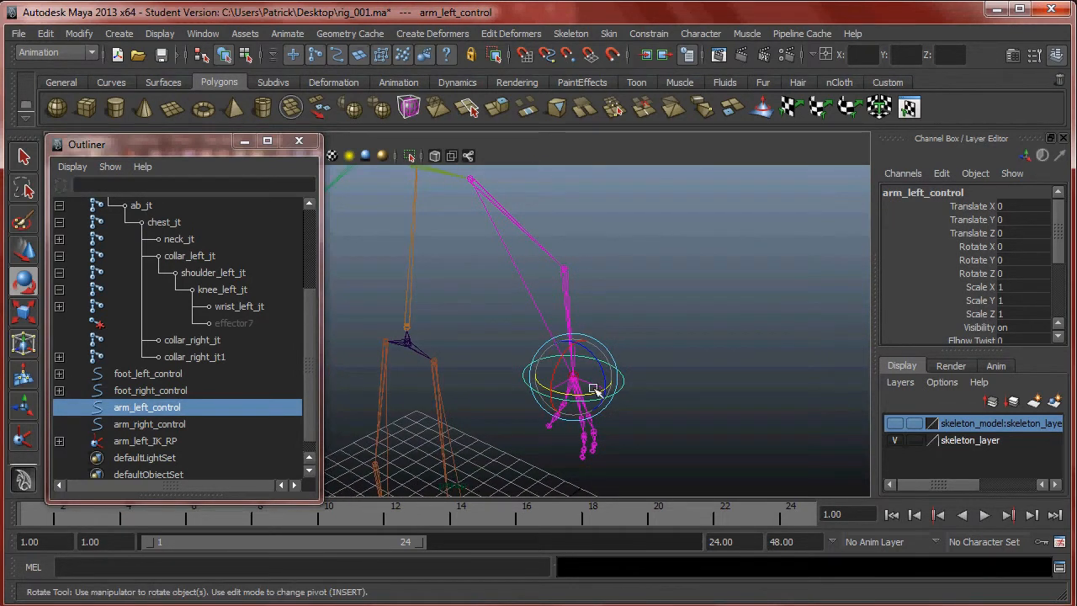
Unfold wrist_left_jt under pelvis_jt in the Outliner and widen the window to fit its child joint names.
drag(322, 189, 303, 190)
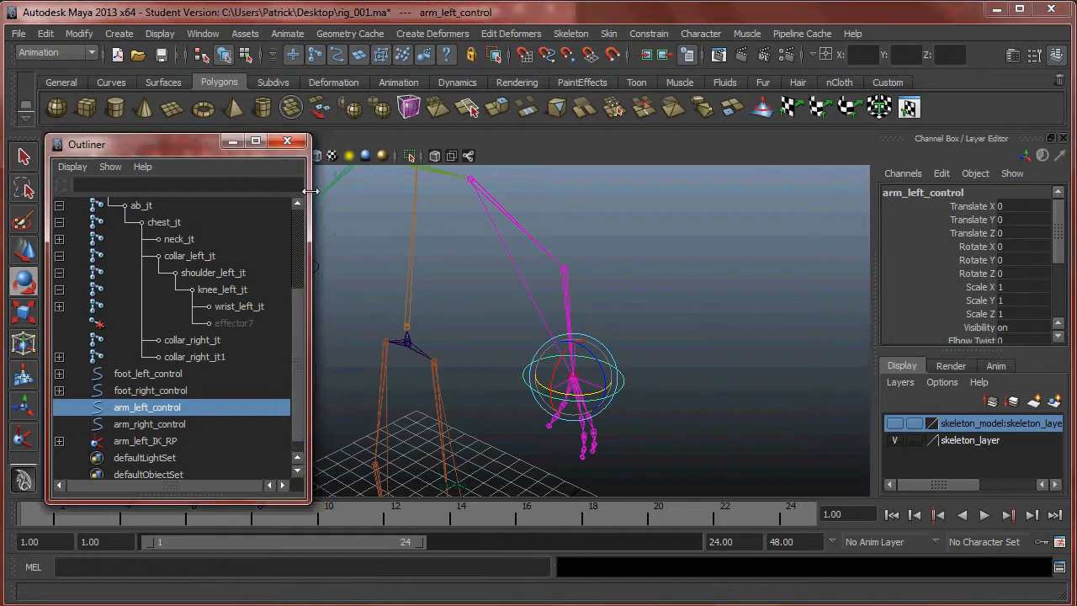
scroll(172, 240, up, 3)
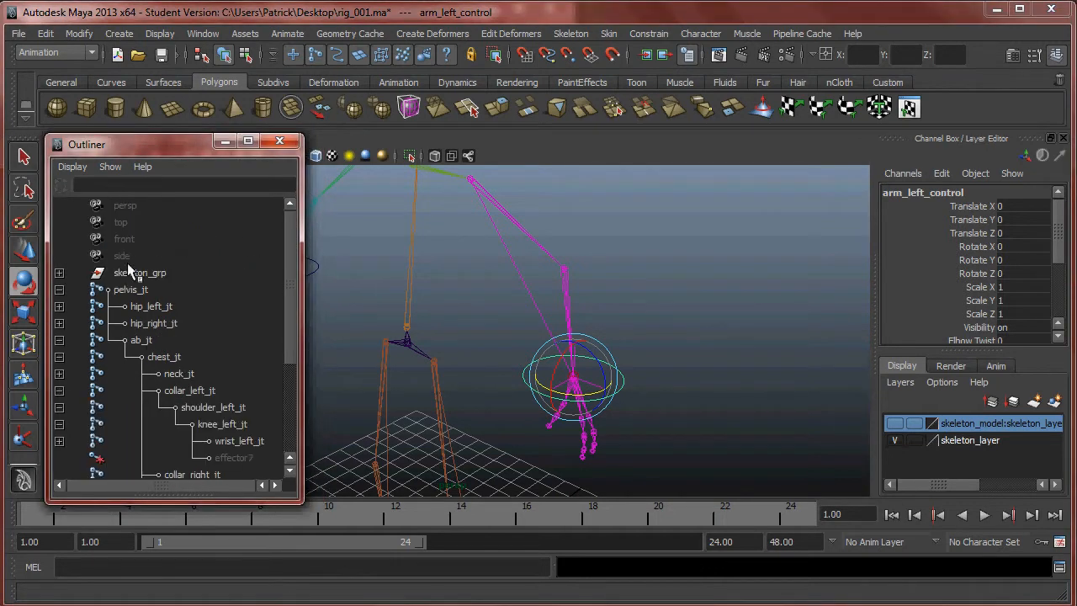
click(59, 290)
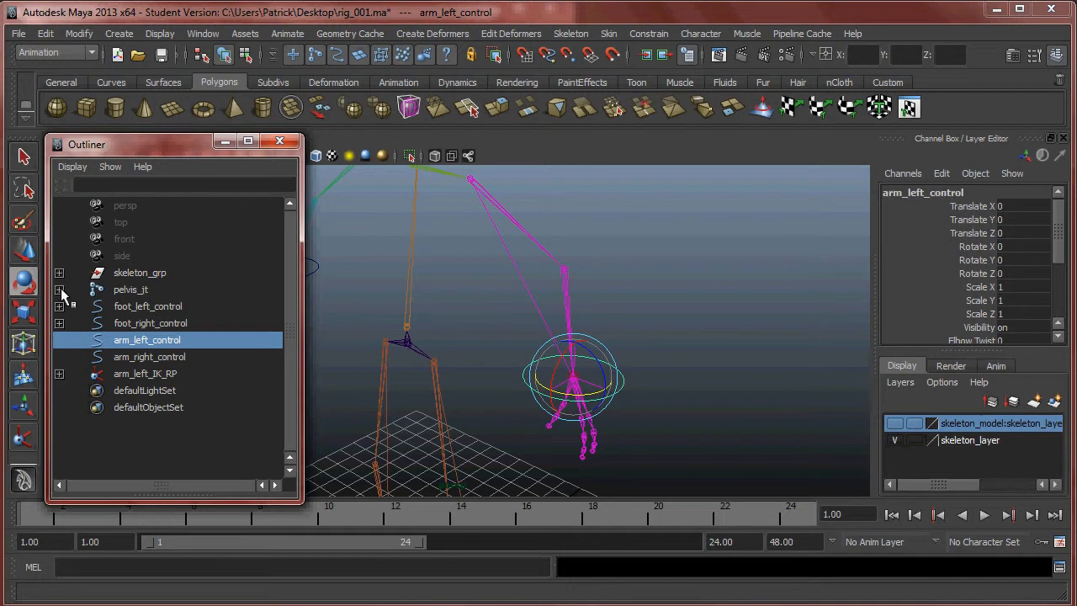
click(59, 290)
scroll(223, 349, down, 3)
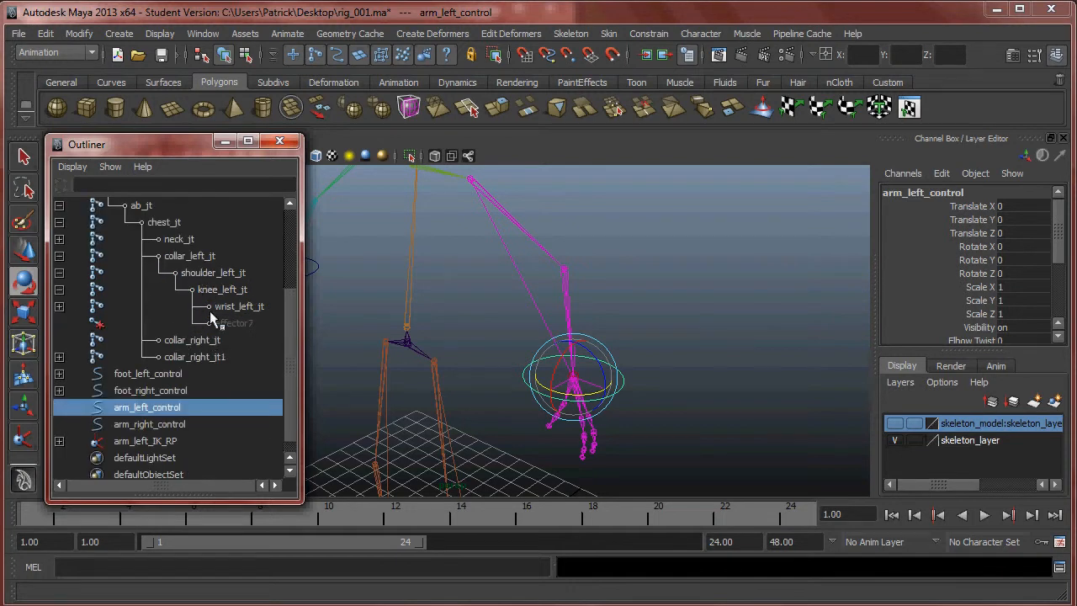
click(59, 306)
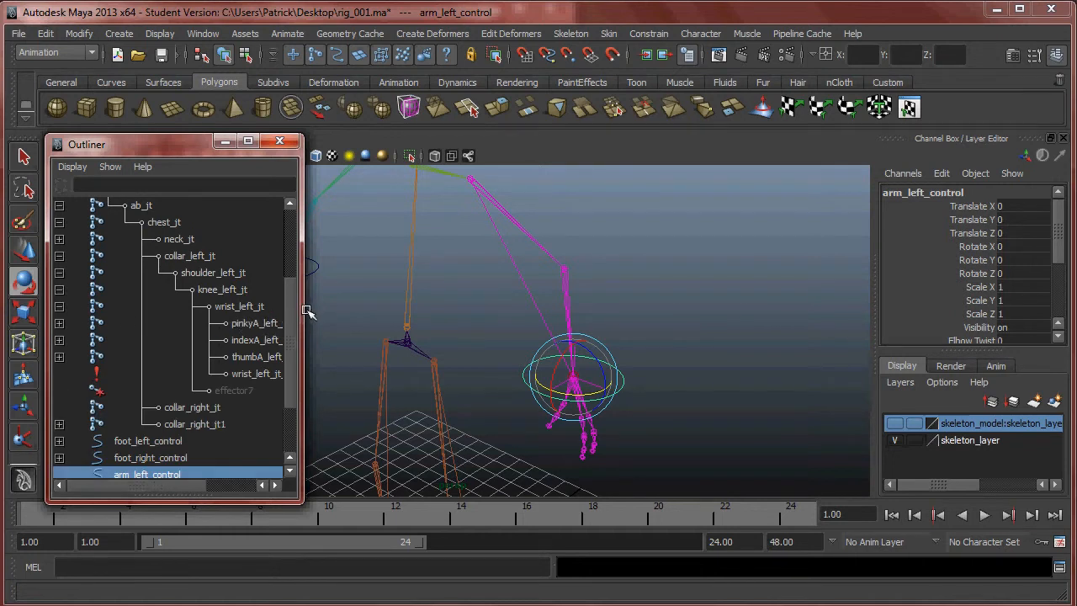
drag(304, 309, 360, 309)
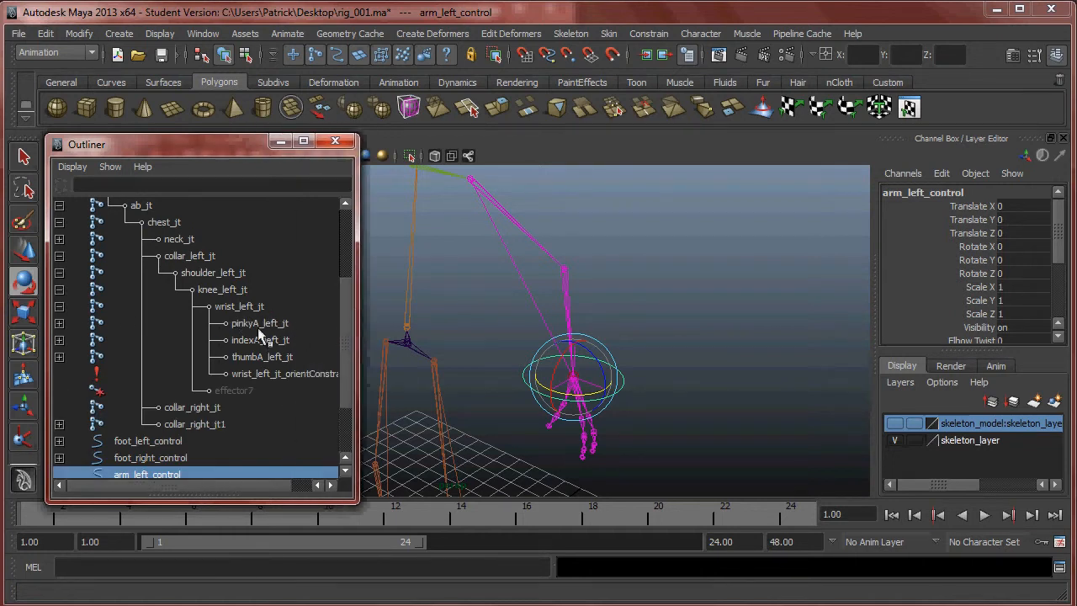
Expand the left hand's pinky, index and thumb joint chains in the Outliner down to their last joints.
click(60, 323)
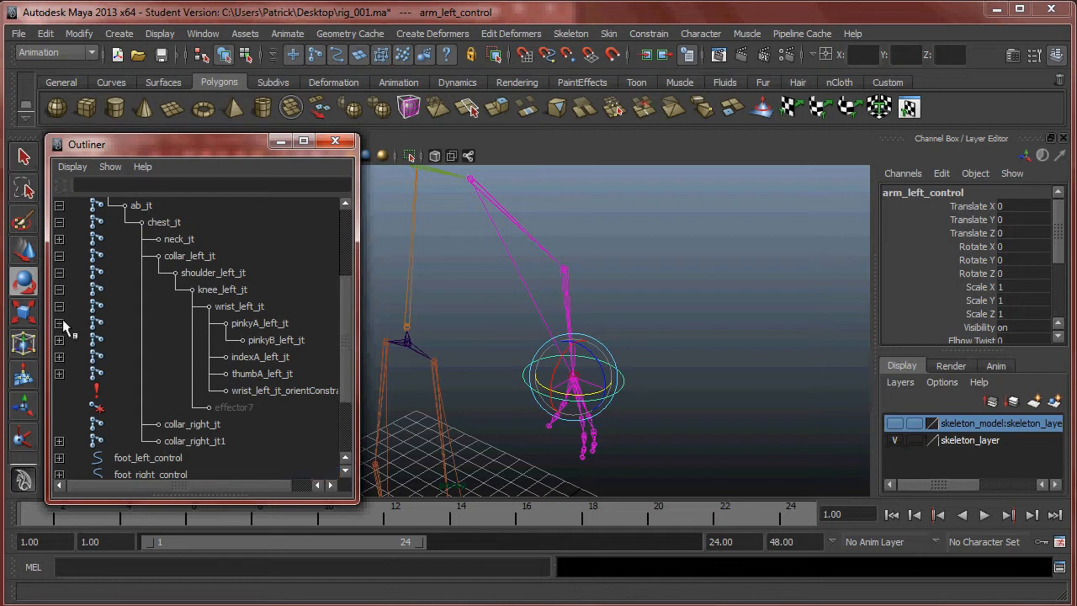
click(60, 340)
click(61, 357)
click(61, 390)
click(59, 407)
click(59, 424)
scroll(66, 370, down, 4)
scroll(70, 337, up, 3)
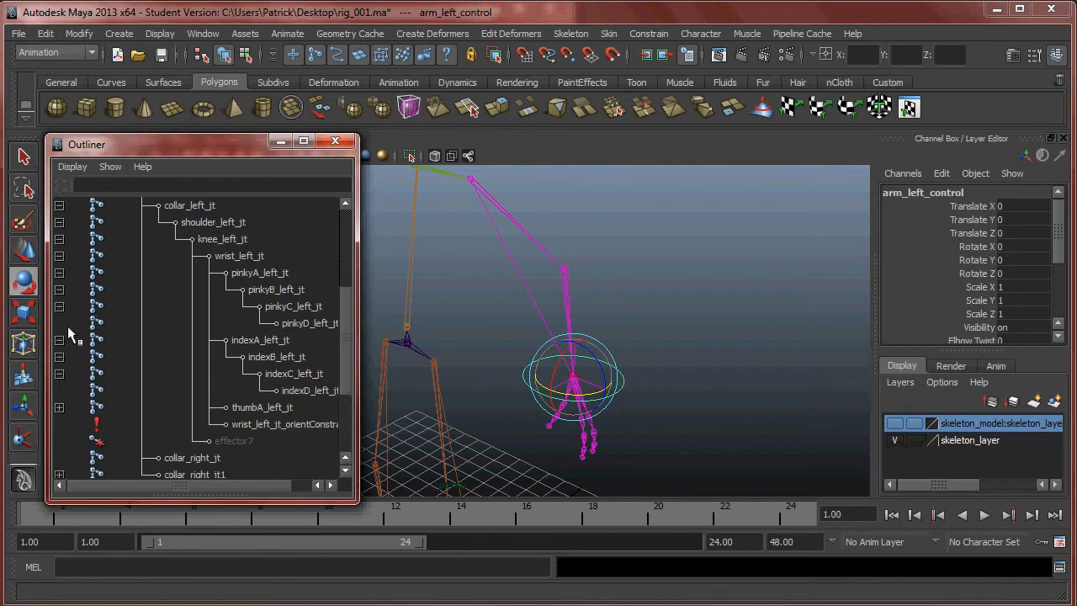
click(59, 408)
click(59, 424)
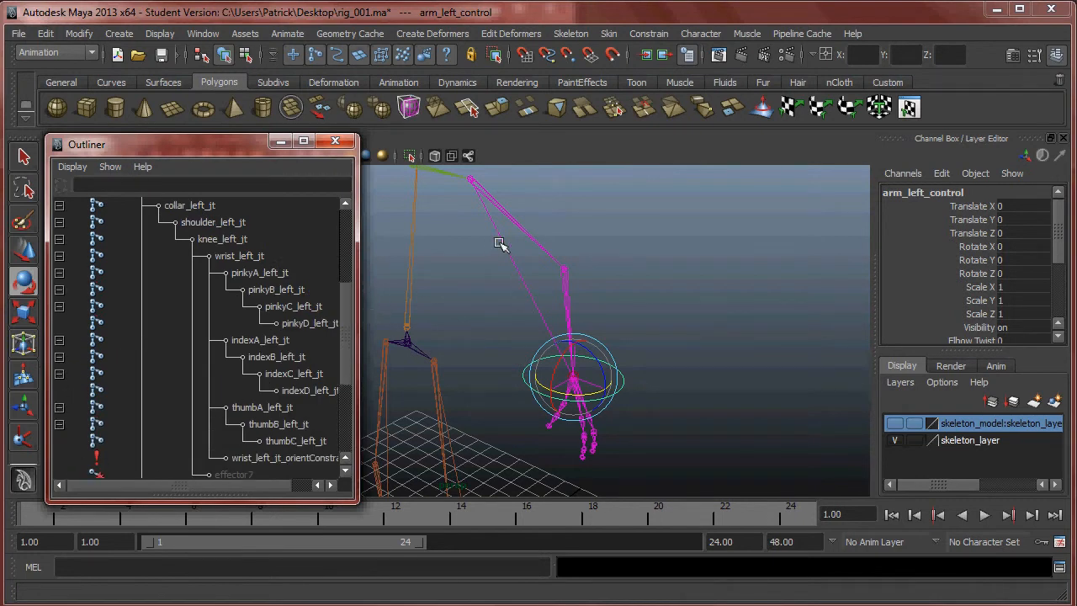
Open Set Driven Key and load arm_left_control as the driver with its Elbow Twist attribute.
click(285, 37)
mouse_move(364, 113)
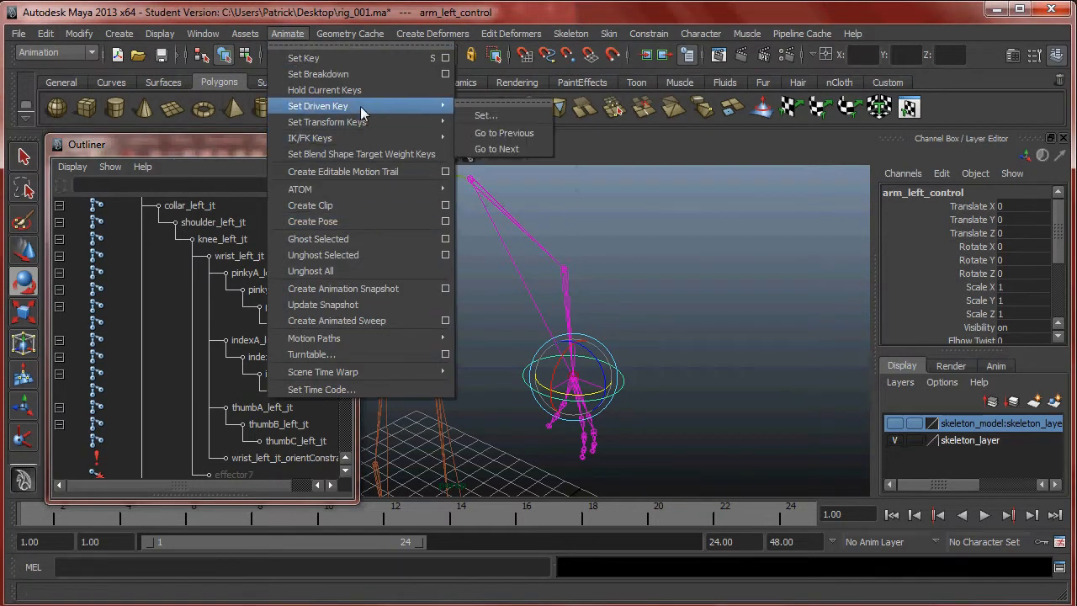
click(502, 115)
drag(226, 104, 578, 93)
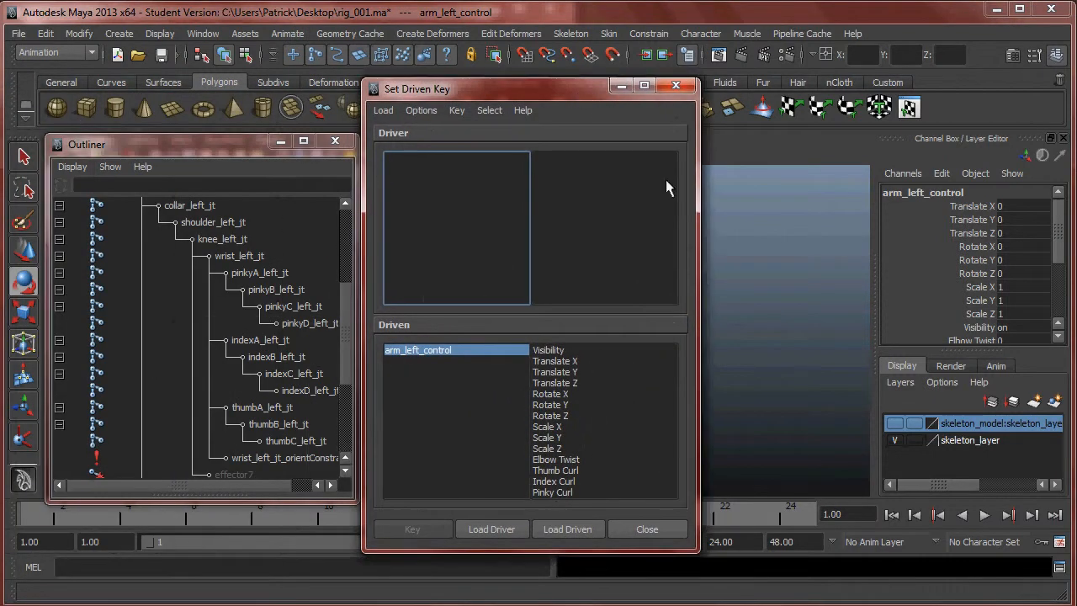
alt+middle_drag(805, 253, 786, 298)
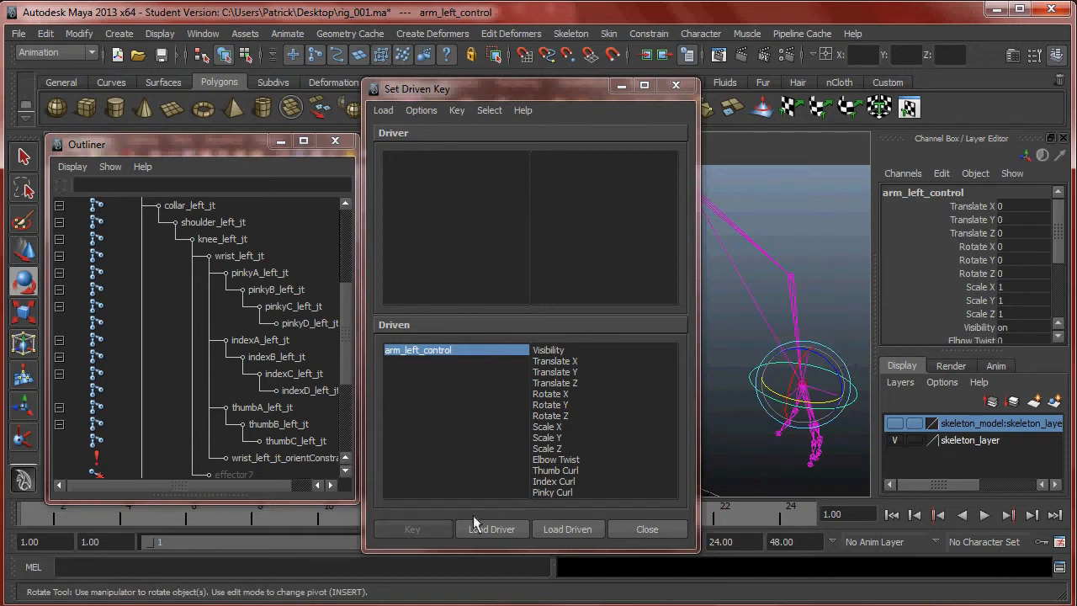
click(494, 529)
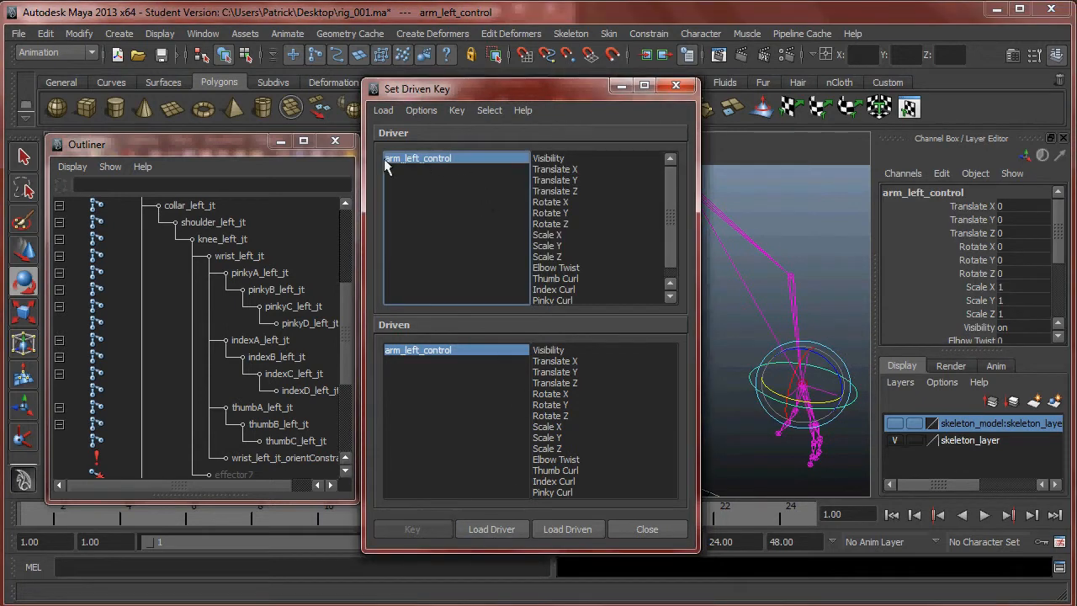
click(557, 268)
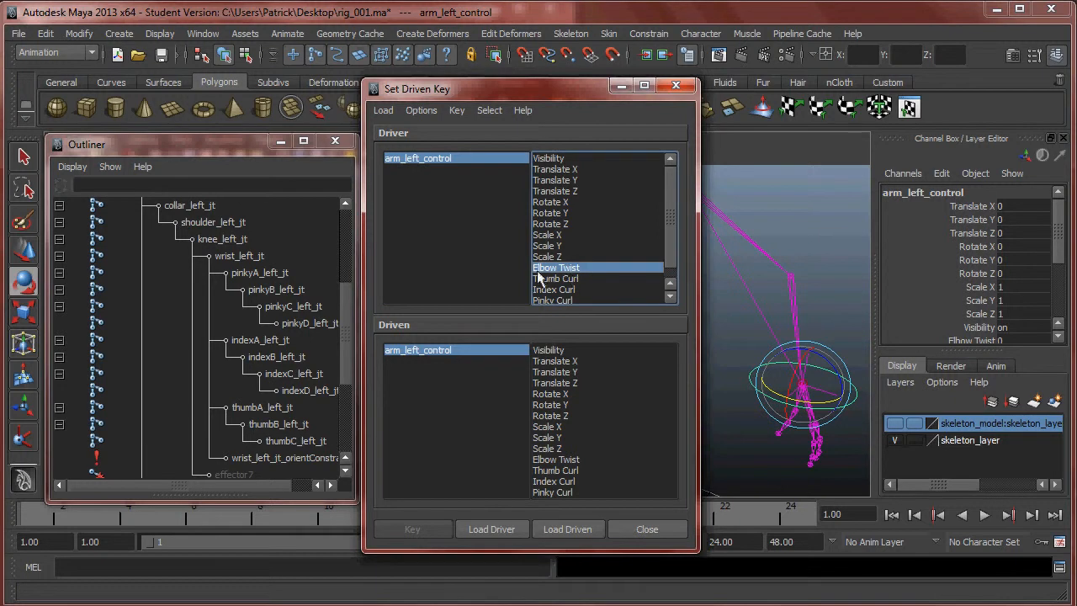
Load arm_left_IK_RP as the driven object and choose its Twist attribute.
click(838, 347)
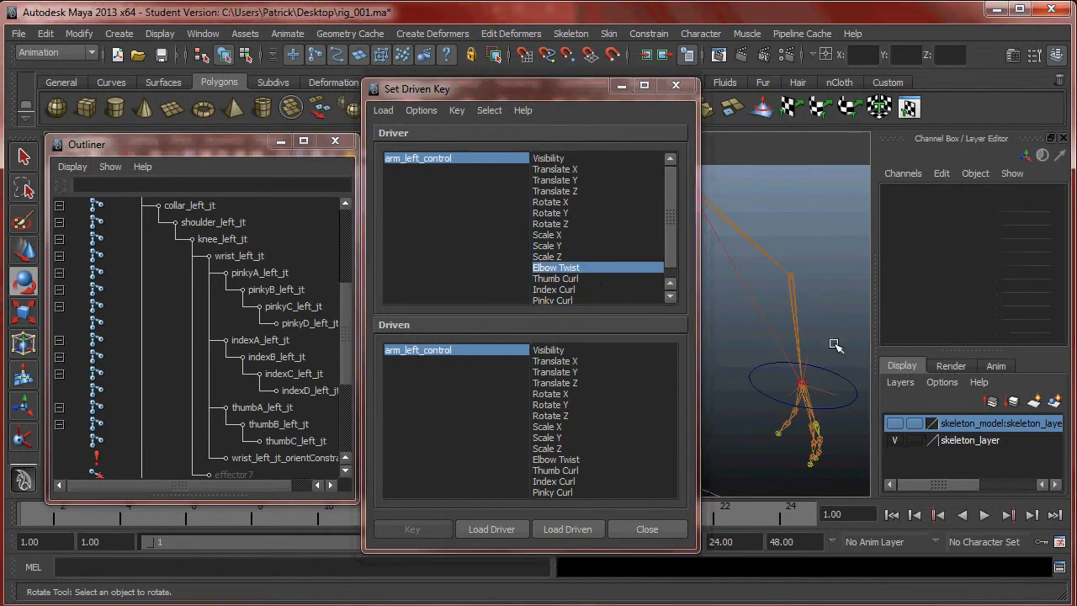
click(832, 395)
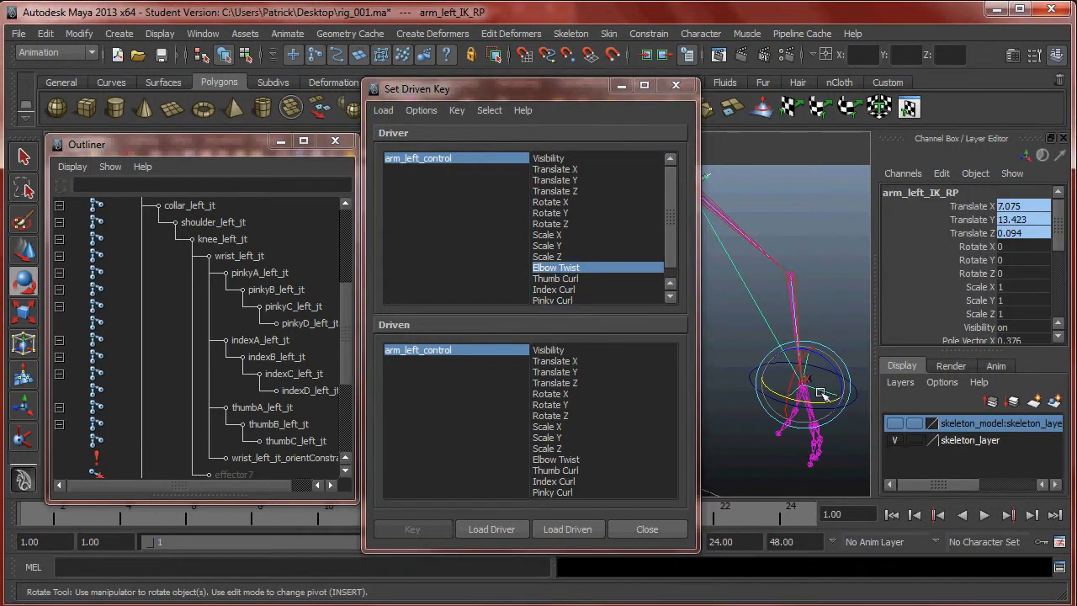
click(832, 351)
click(824, 389)
click(559, 527)
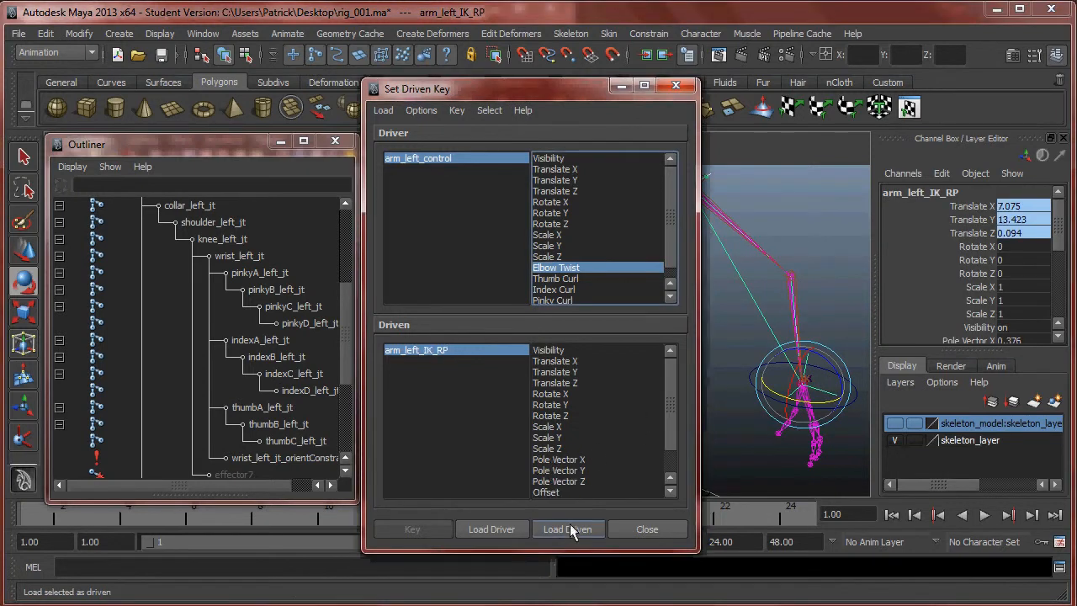
scroll(557, 473, down, 1)
click(557, 479)
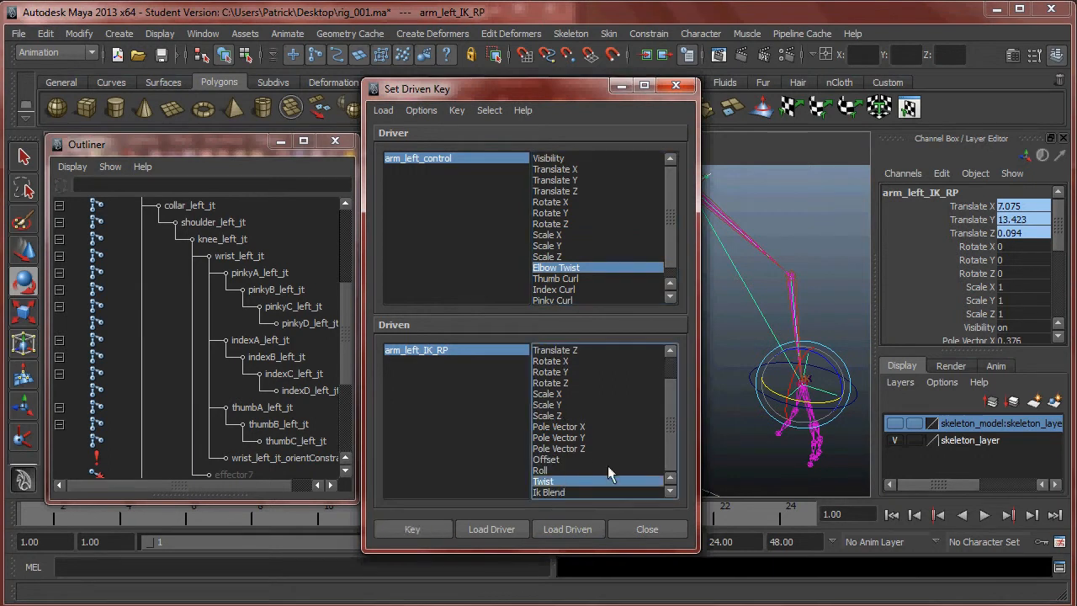
Try out the Twist value of arm_left_IK_RP and undo the trial.
scroll(968, 270, down, 3)
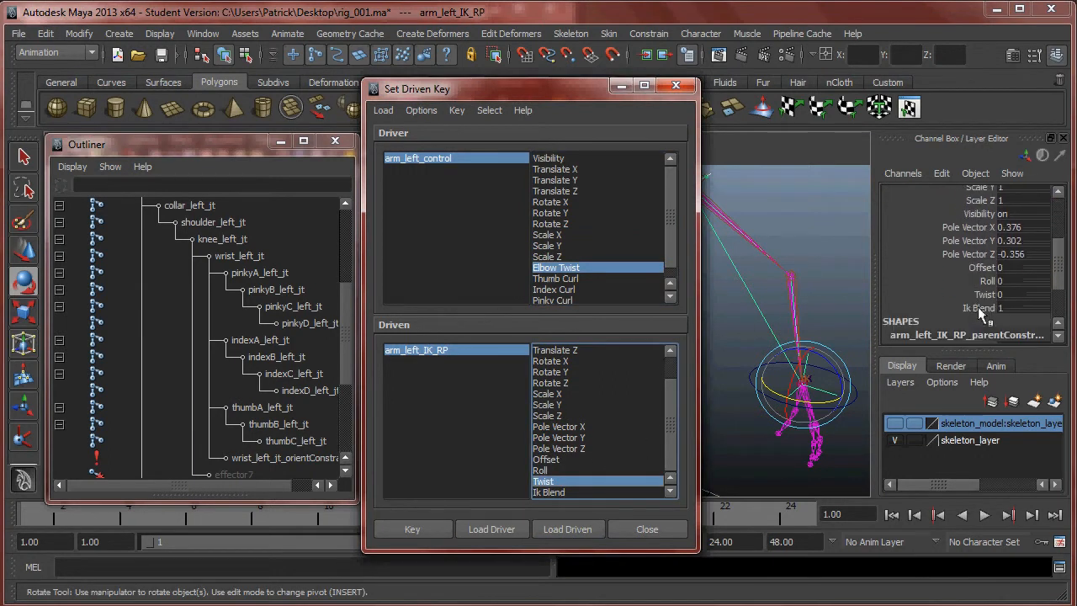
click(984, 295)
mouse_move(851, 254)
middle_down()
mouse_move(829, 252)
mouse_move(845, 255)
middle_up()
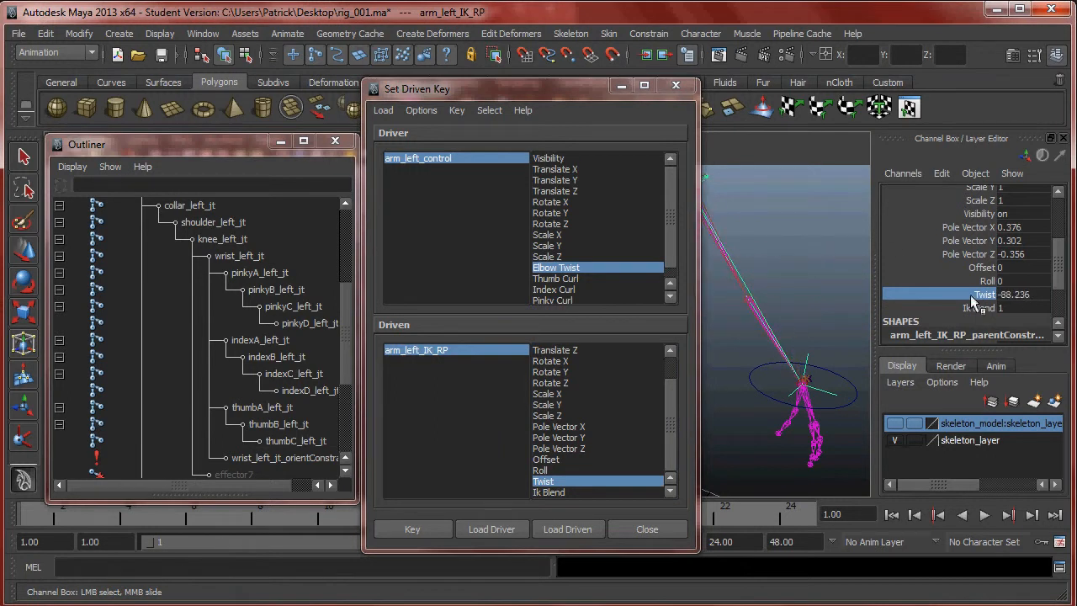
double_click(1023, 294)
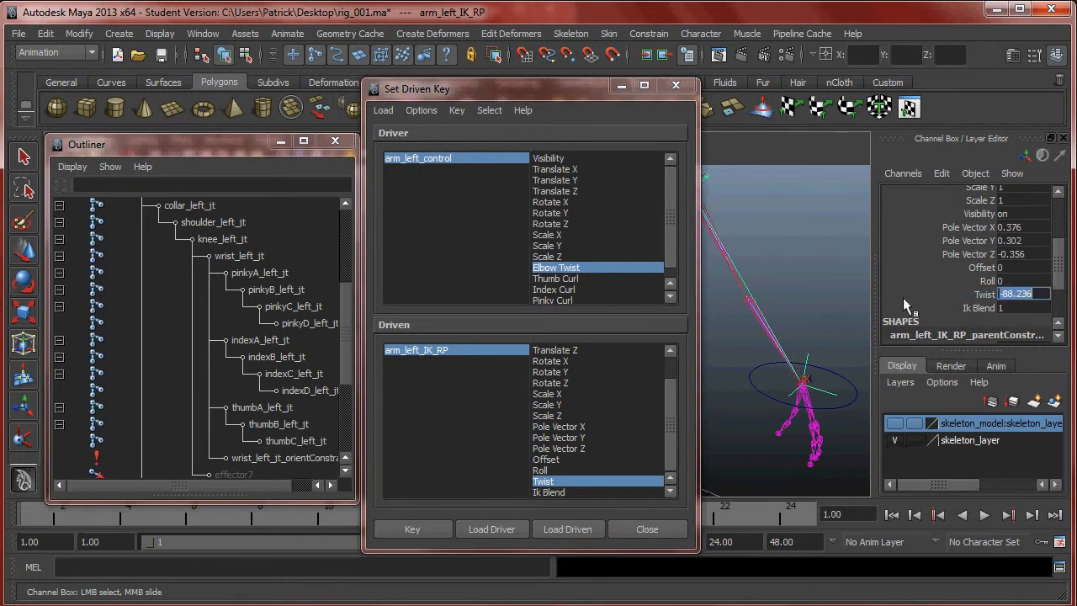
key(ctrl+z)
key(ctrl+z)
key(e)
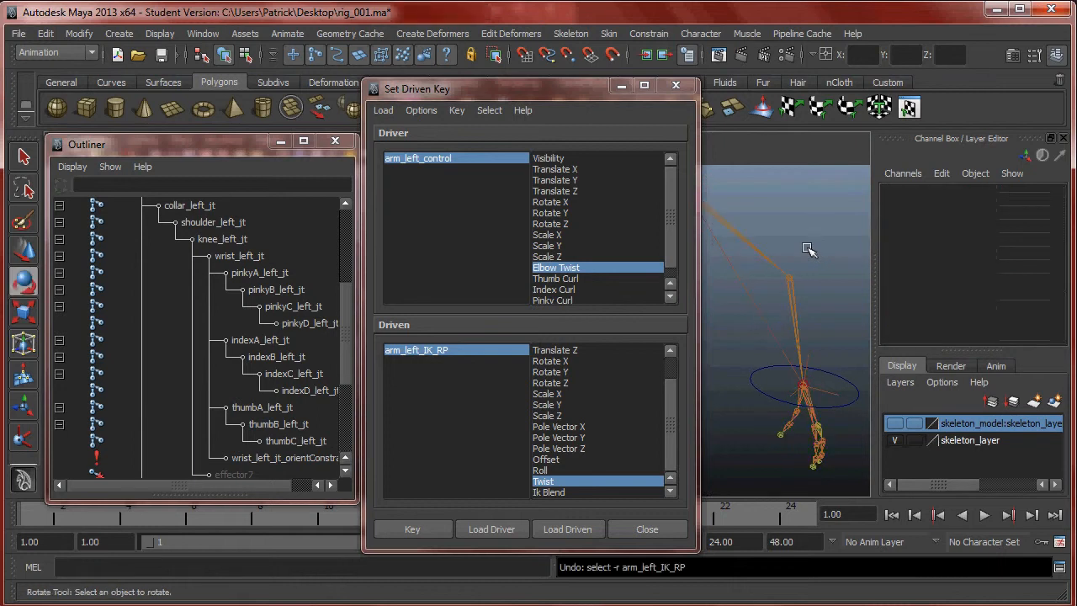
Check Twist on arm_left_IK_RP and Elbow Twist on arm_left_control, and key the neutral pose with both at 0.
click(820, 388)
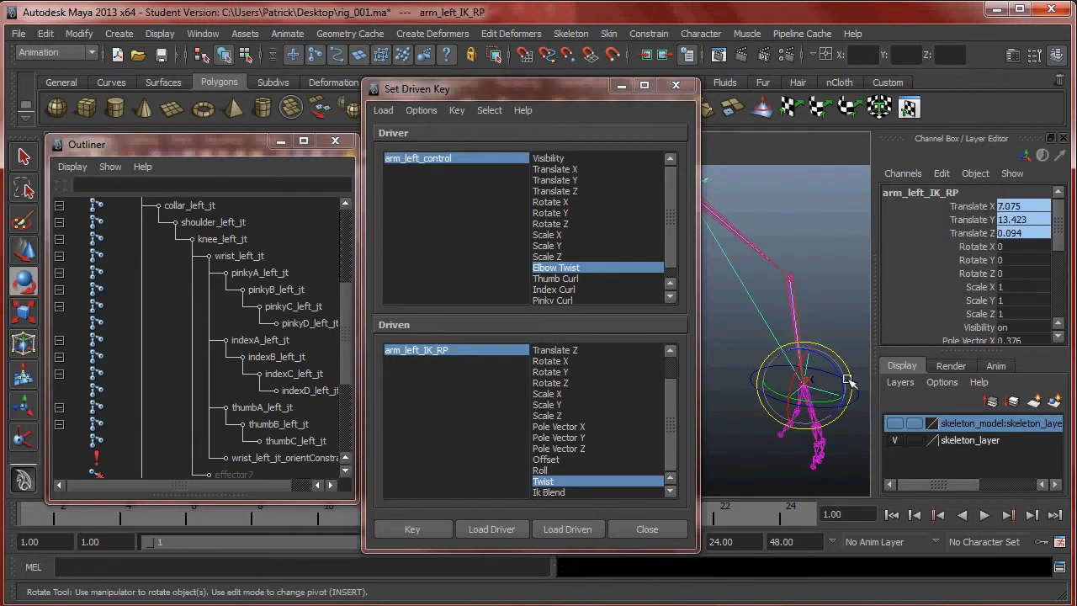
scroll(965, 307, down, 2)
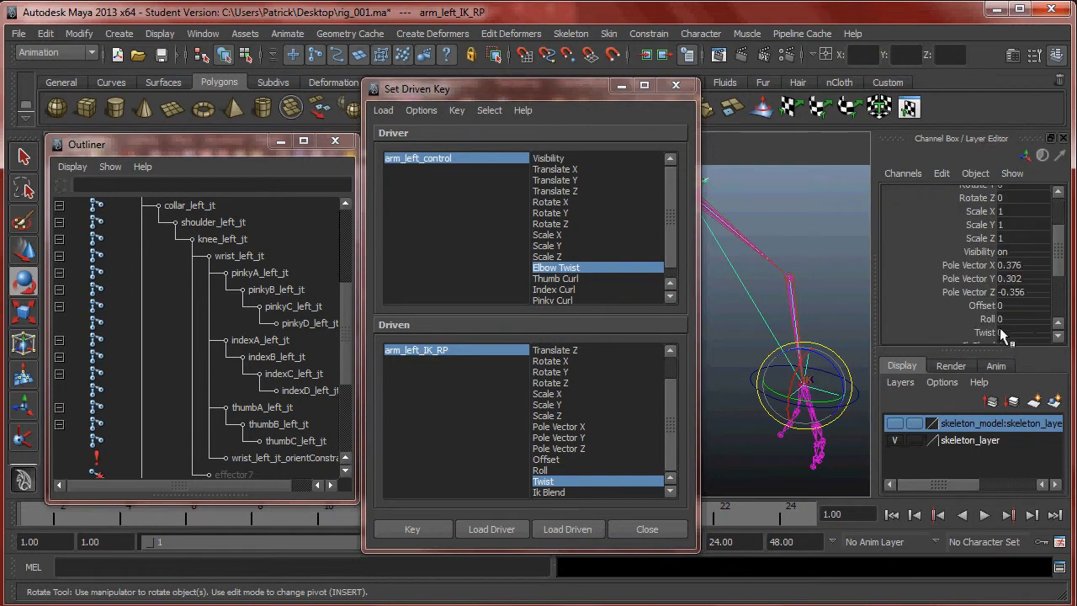
scroll(1000, 335, down, 1)
click(852, 396)
scroll(1004, 293, down, 1)
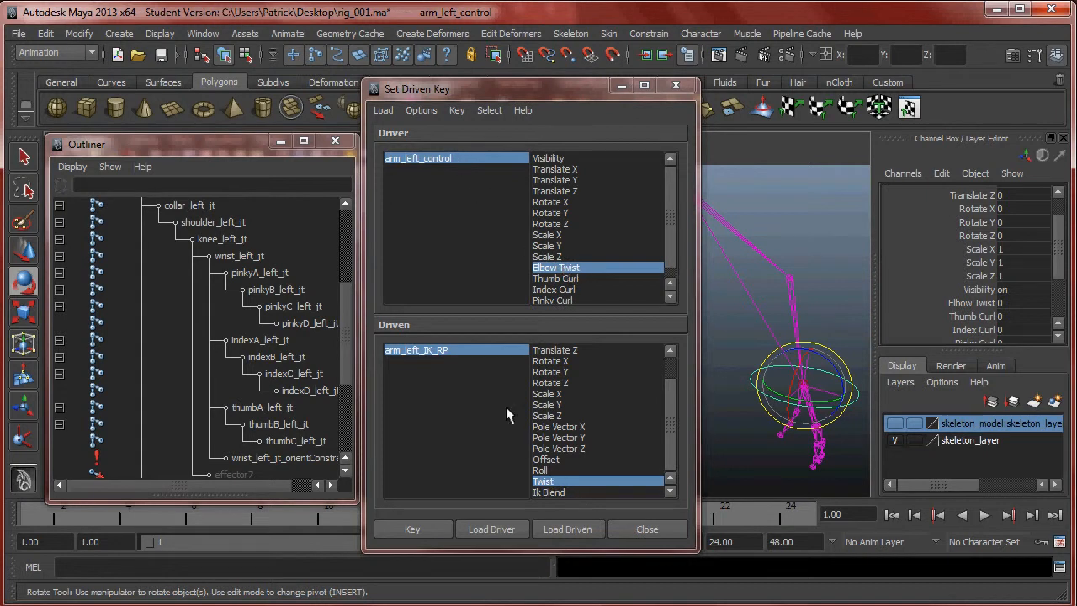
click(428, 521)
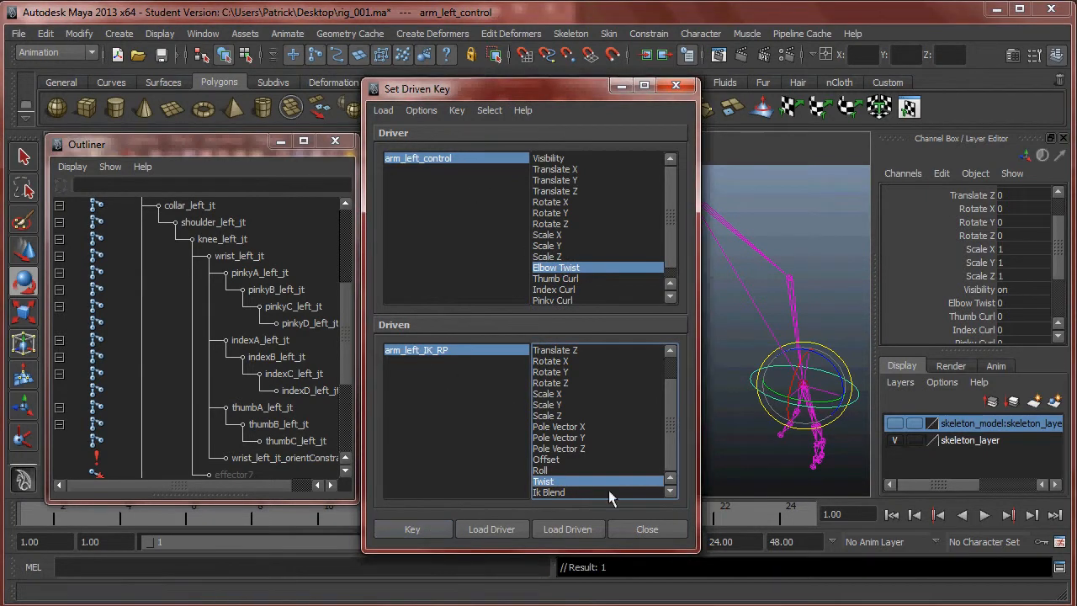
Set Elbow Twist on arm_left_control to -10.
click(821, 296)
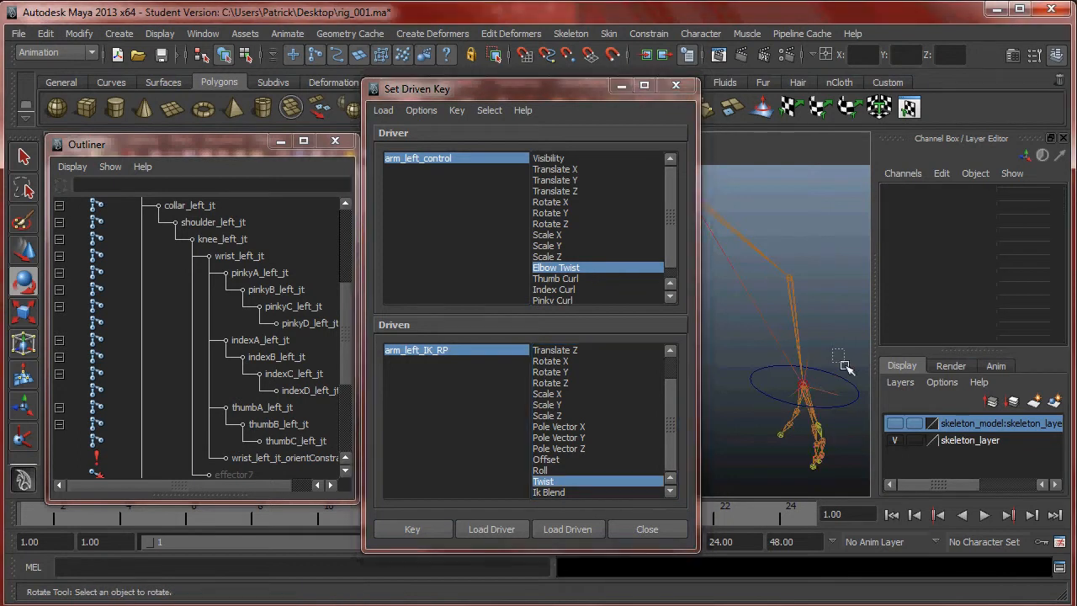
click(846, 360)
scroll(971, 308, down, 3)
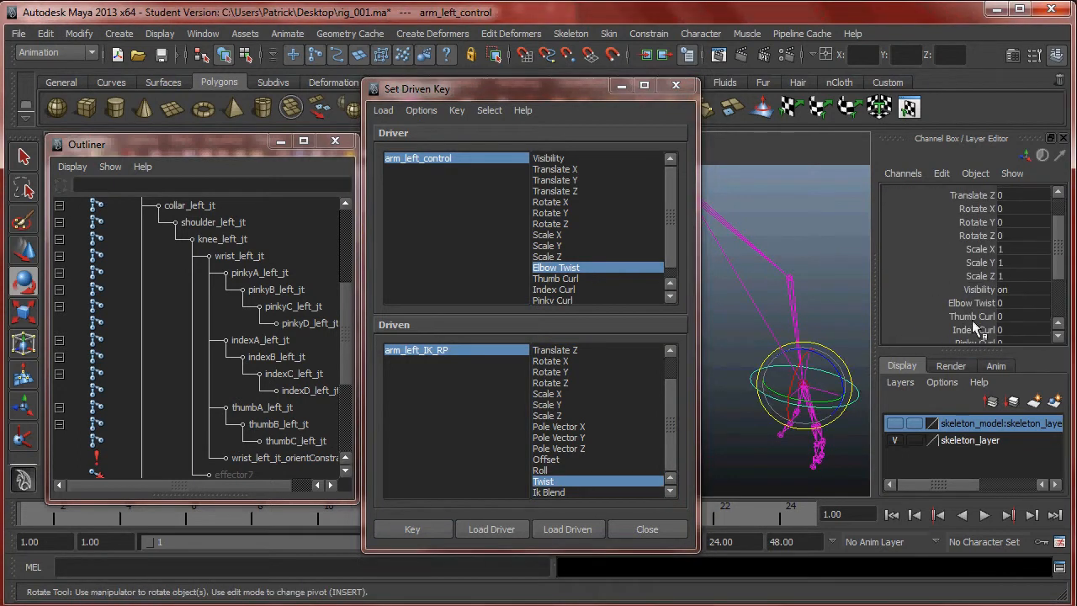
click(974, 263)
middle_drag(975, 264, 654, 264)
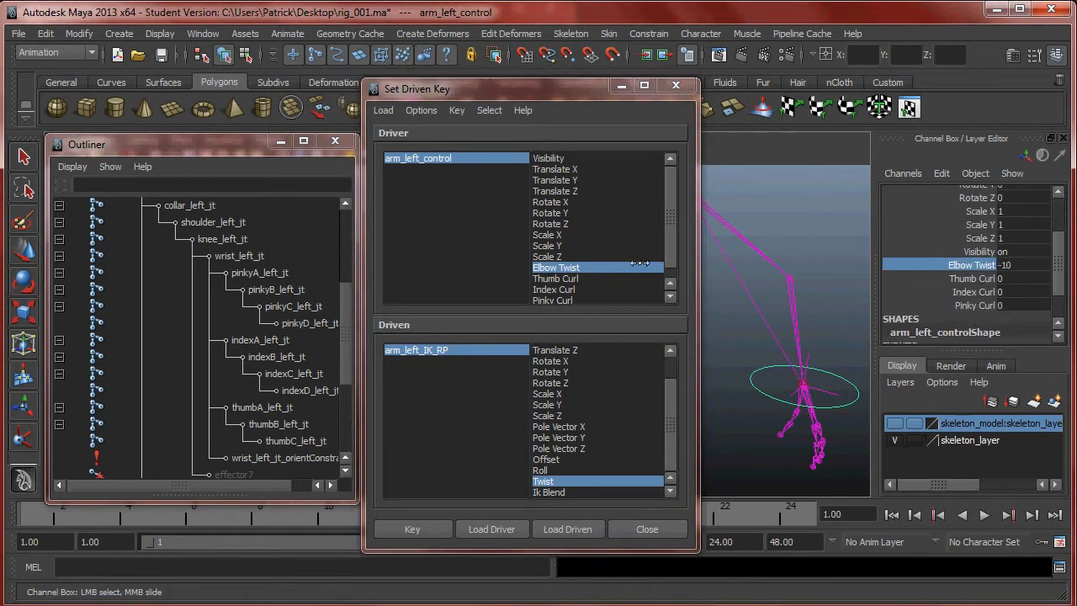
Set Twist on arm_left_IK_RP to about 207.4 so the elbow swings inward, and key it against Elbow Twist.
click(839, 399)
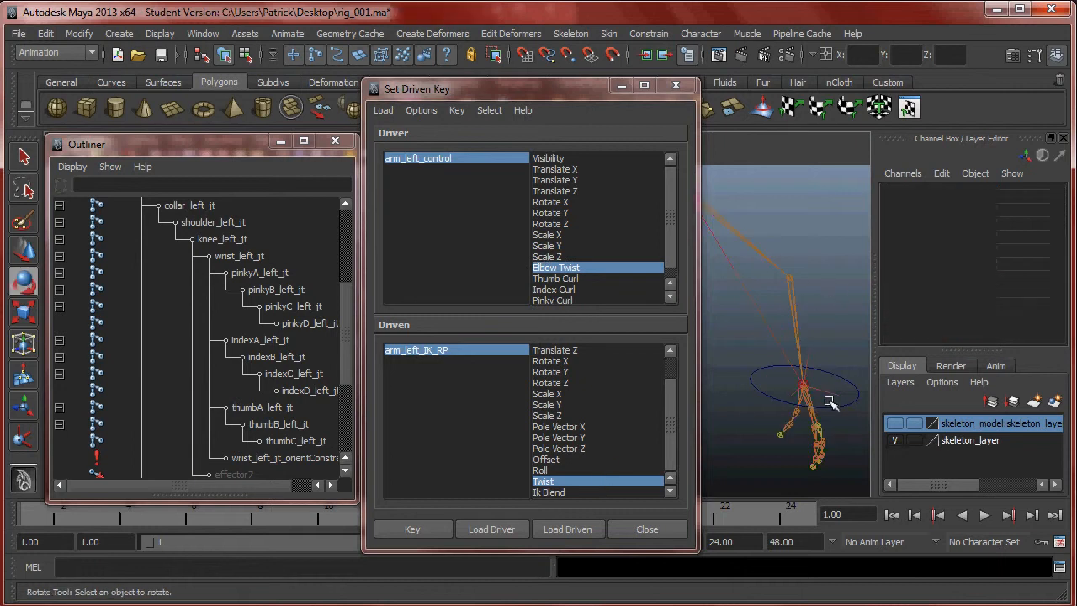
click(820, 386)
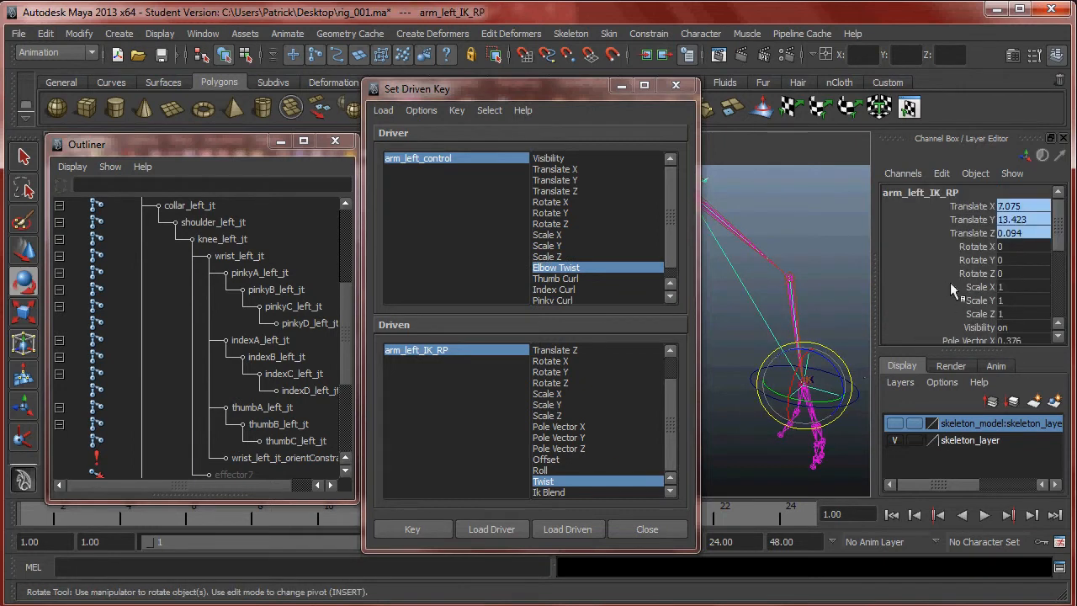
scroll(945, 285, down, 2)
scroll(963, 292, down, 3)
click(983, 294)
middle_drag(983, 294, 921, 294)
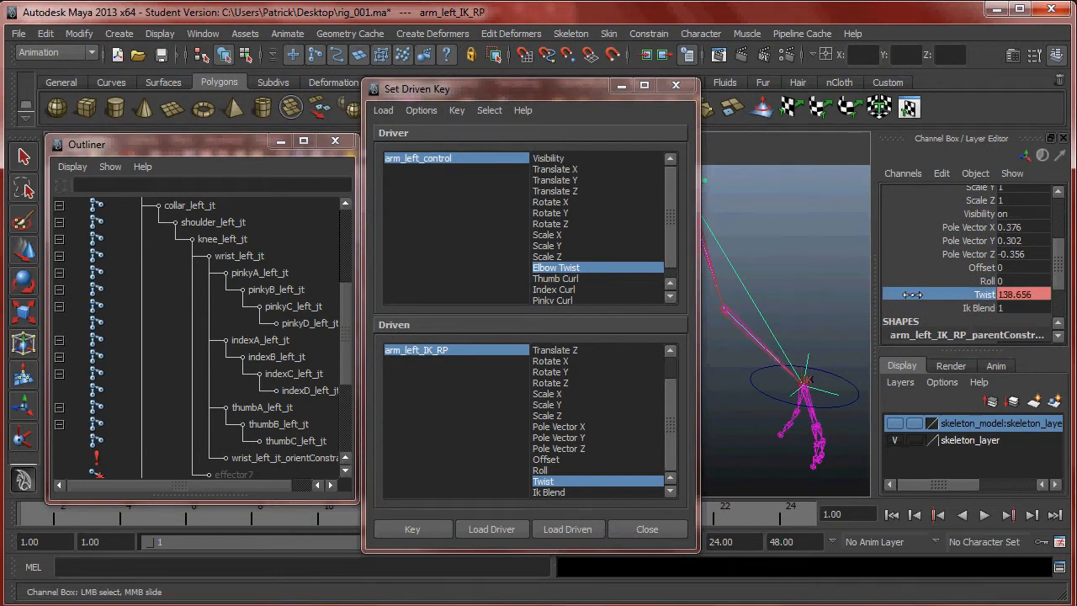
alt+drag(829, 290, 827, 407)
middle_drag(784, 344, 850, 324)
alt+drag(786, 320, 777, 329)
mouse_move(763, 334)
middle_down()
mouse_move(785, 334)
mouse_move(760, 333)
middle_up()
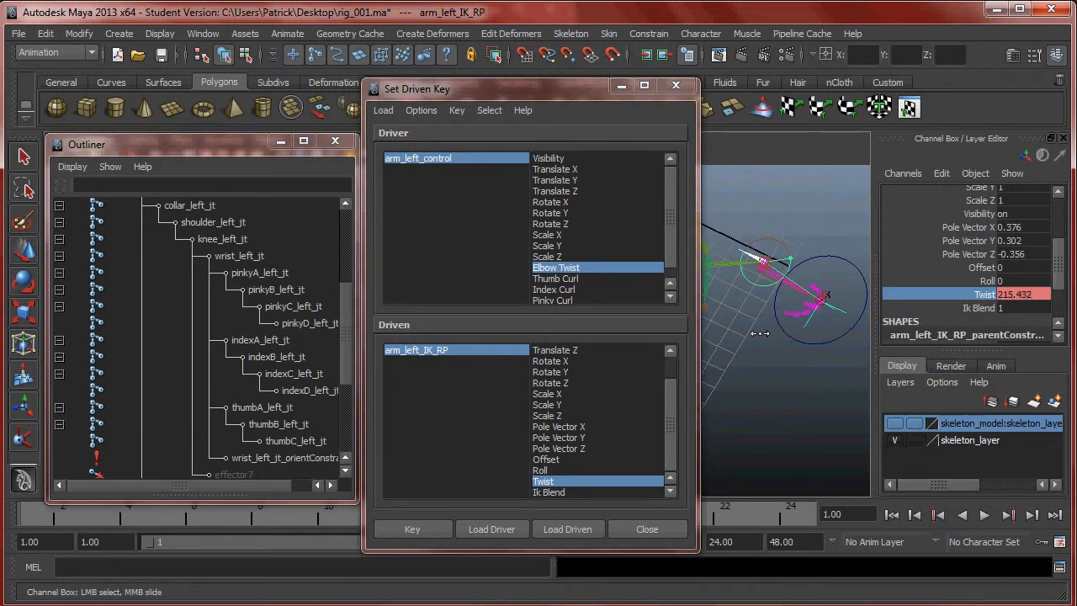
alt+drag(760, 335, 813, 235)
alt+middle_drag(806, 309, 755, 283)
alt+drag(755, 284, 739, 249)
middle_drag(795, 279, 782, 261)
alt+drag(782, 262, 780, 302)
click(395, 532)
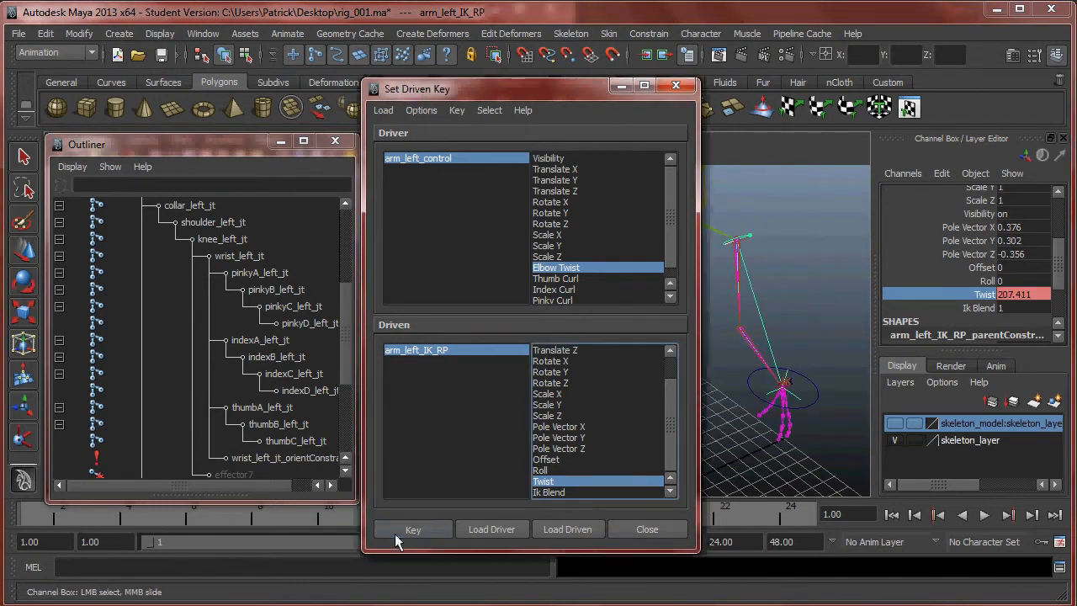
Set Elbow Twist on arm_left_control to 10.
click(810, 326)
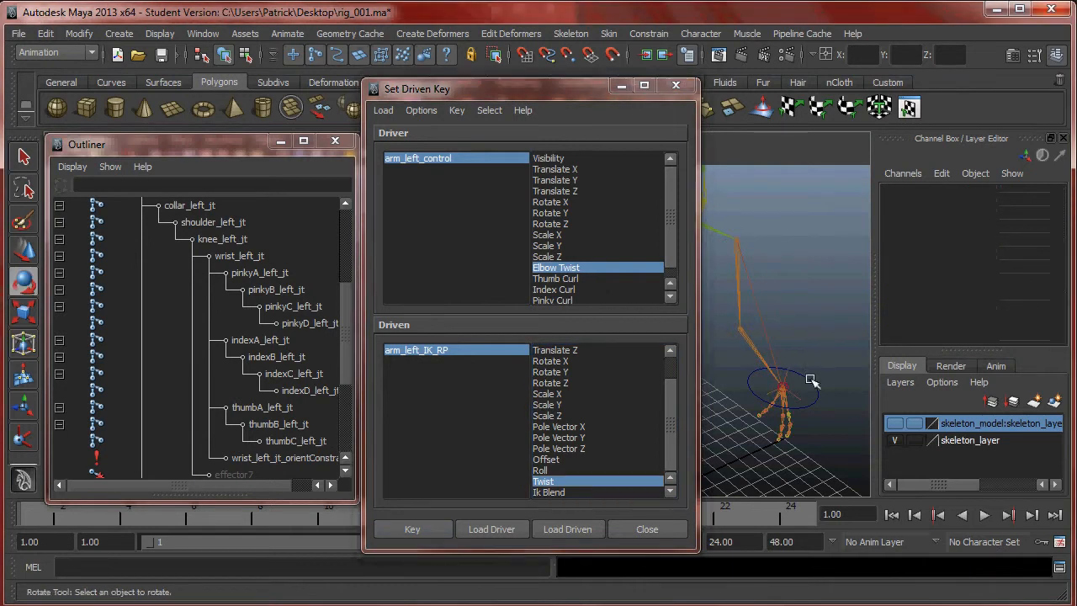
click(813, 385)
key(e)
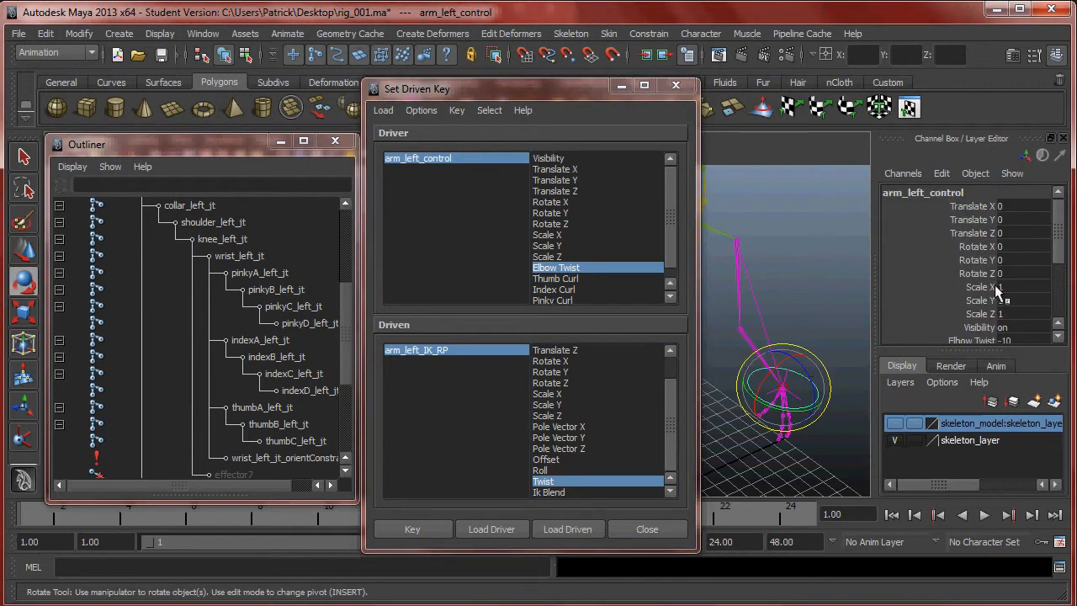
scroll(996, 291, down, 1)
click(982, 302)
middle_drag(832, 290, 1008, 276)
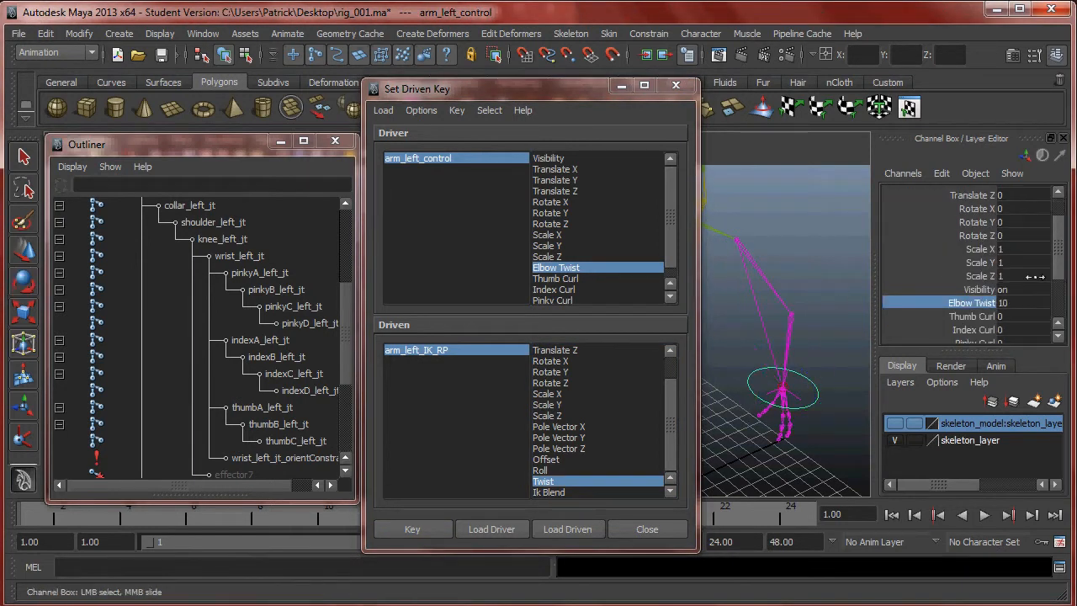
Adjust Twist on arm_left_IK_RP to pose the elbow for the positive Elbow Twist limit, and key it.
click(821, 337)
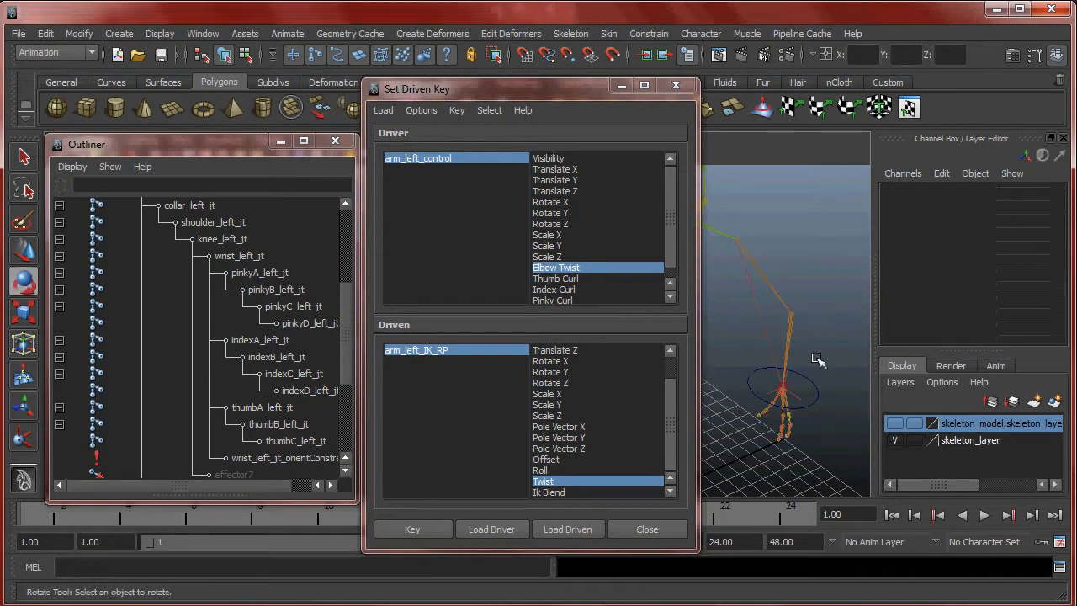
click(799, 397)
scroll(941, 281, down, 3)
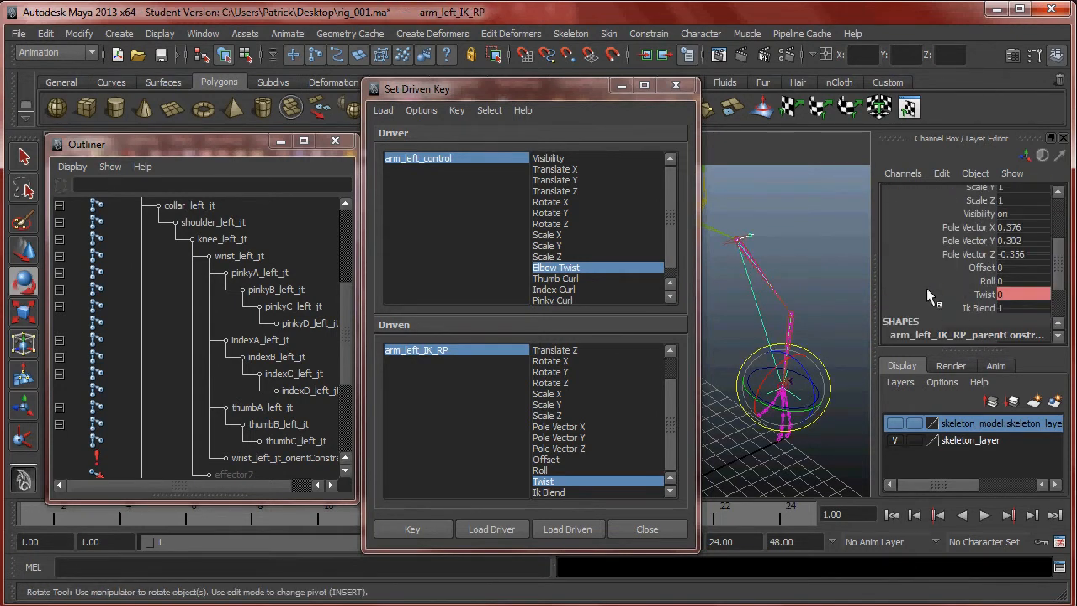
click(976, 295)
middle_drag(791, 291, 777, 272)
alt+drag(775, 294, 793, 320)
alt+middle_drag(792, 318, 753, 328)
alt+drag(804, 327, 778, 358)
mouse_move(778, 358)
alt+middle_down()
mouse_move(770, 373)
mouse_move(759, 352)
alt+middle_up()
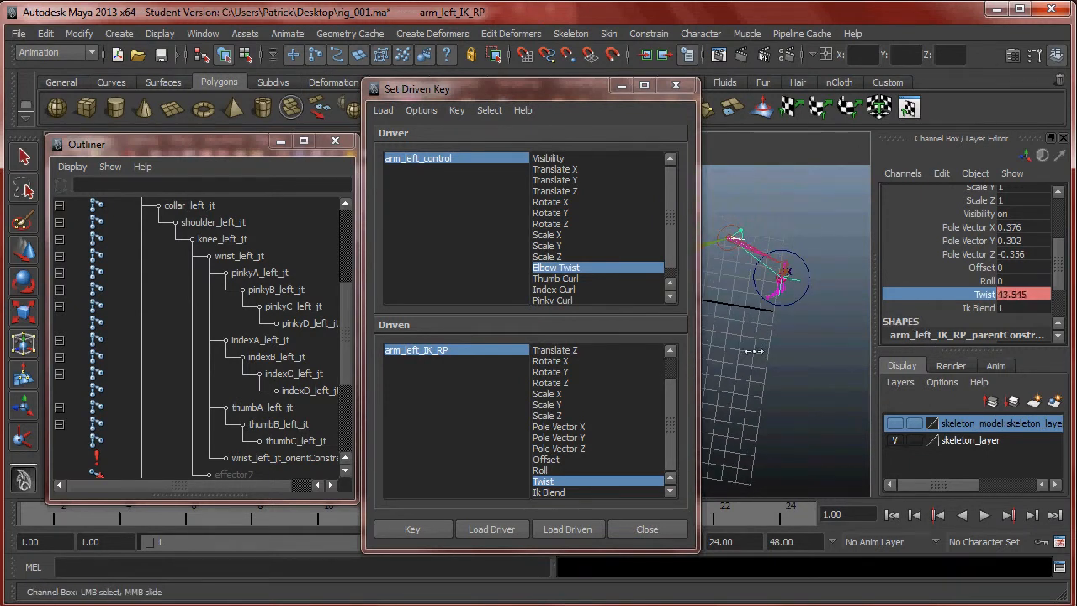
mouse_move(817, 275)
middle_down()
mouse_move(733, 268)
mouse_move(823, 272)
middle_up()
alt+drag(823, 275, 803, 313)
click(421, 526)
Test the driven elbow by varying Elbow Twist on arm_left_control, and reset the attribute to 0.
alt+middle_drag(784, 343, 717, 286)
click(796, 308)
click(972, 228)
middle_drag(918, 250, 719, 292)
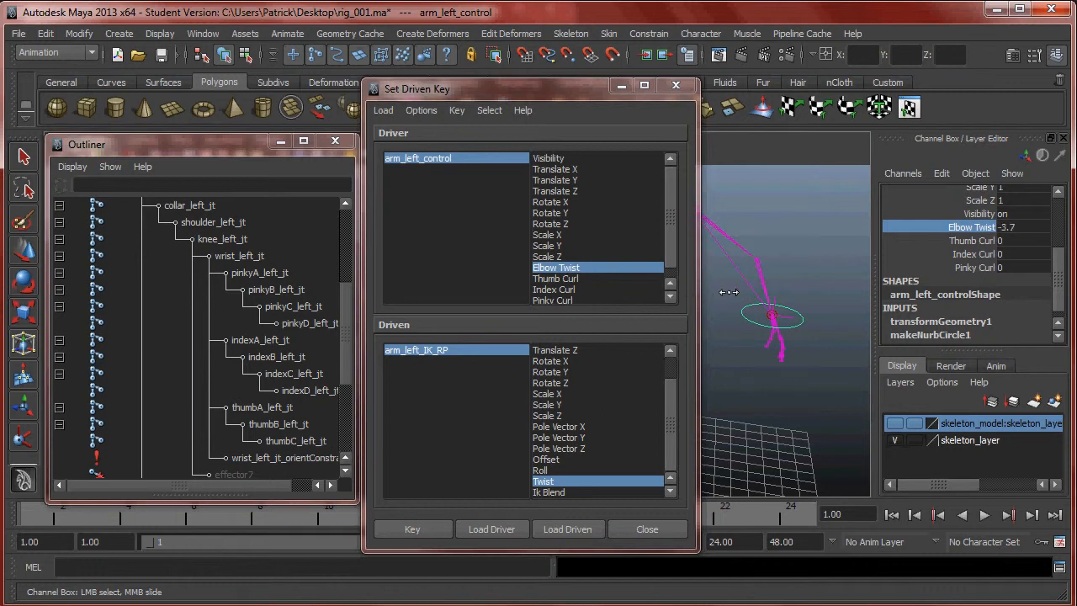
click(1017, 228)
text(0)
key(Return)
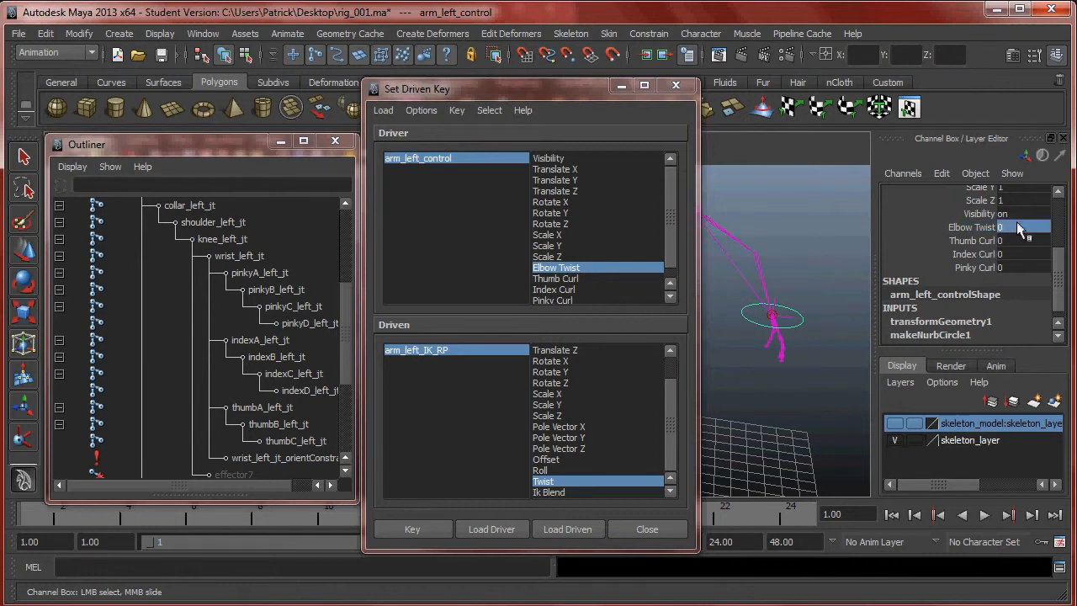
Choose Thumb Curl of arm_left_control as the driver attribute and get the left hand's finger joints ready for selection.
alt+middle_drag(793, 315, 815, 330)
alt+drag(815, 330, 757, 363)
alt+middle_drag(757, 363, 729, 207)
alt+drag(774, 311, 827, 339)
alt+right_drag(827, 339, 801, 354)
mouse_move(800, 354)
alt+mouse_down()
mouse_move(813, 327)
mouse_move(796, 353)
alt+mouse_up()
alt+middle_drag(796, 353, 791, 348)
alt+drag(791, 349, 781, 351)
alt+middle_drag(781, 351, 782, 320)
key(e)
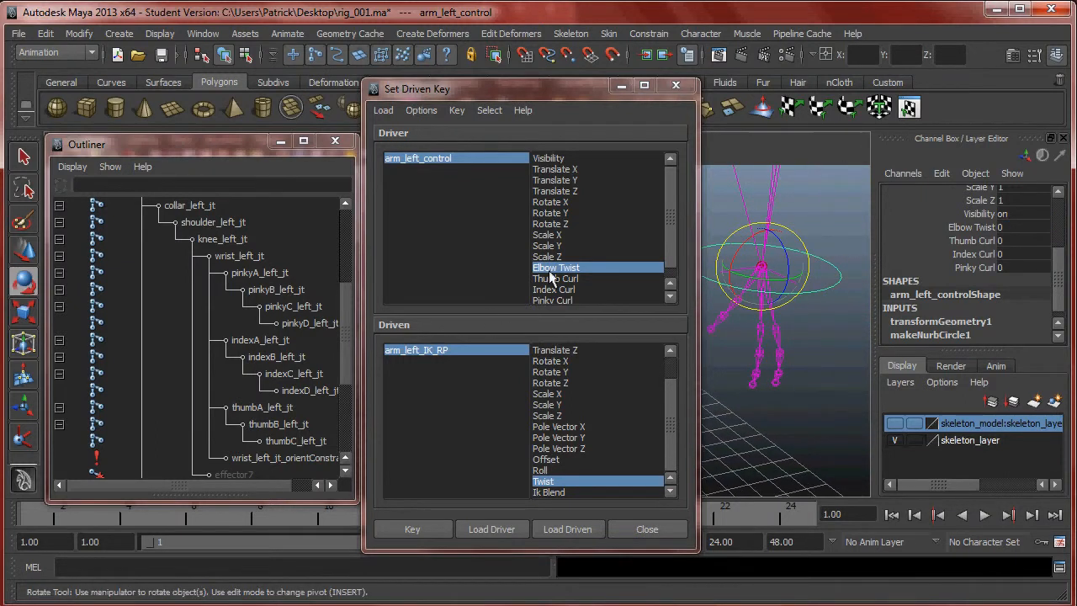
click(581, 278)
alt+middle_drag(782, 334, 807, 332)
alt+drag(789, 329, 767, 334)
alt+middle_drag(766, 334, 782, 334)
alt+right_drag(783, 334, 827, 348)
alt+middle_drag(827, 348, 771, 347)
key(q)
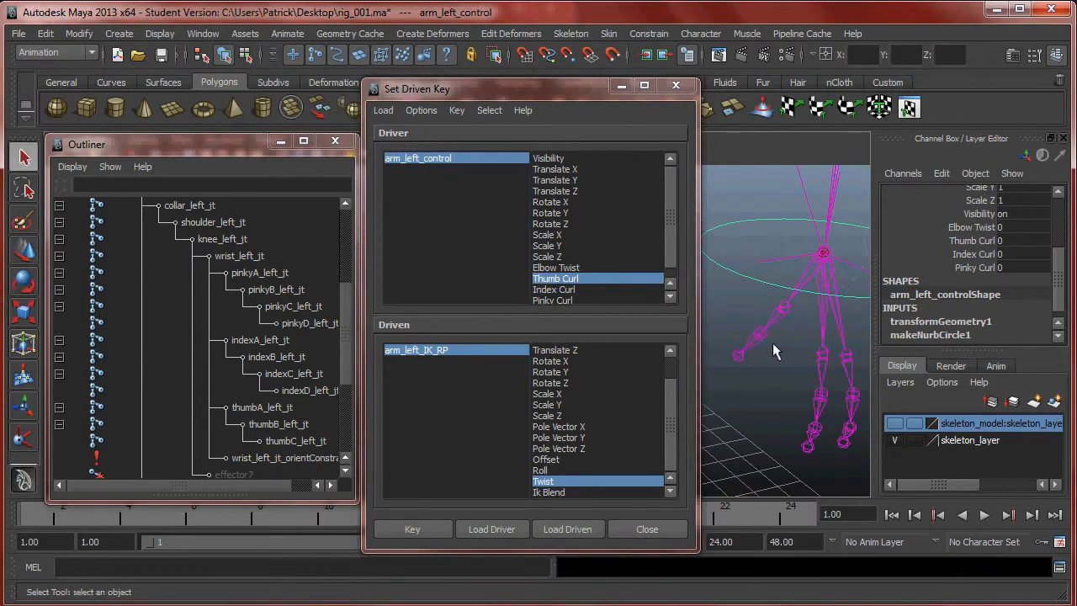
Load thumbA_left_jt, thumbB_left_jt and thumbC_left_jt as the driven objects in Set Driven Key.
click(781, 313)
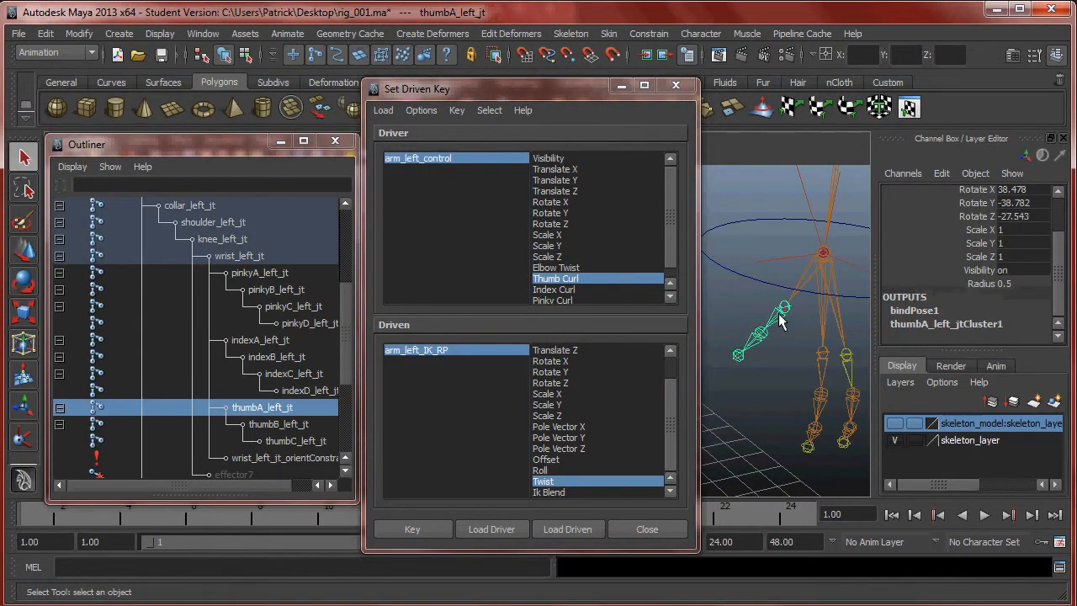
click(760, 340)
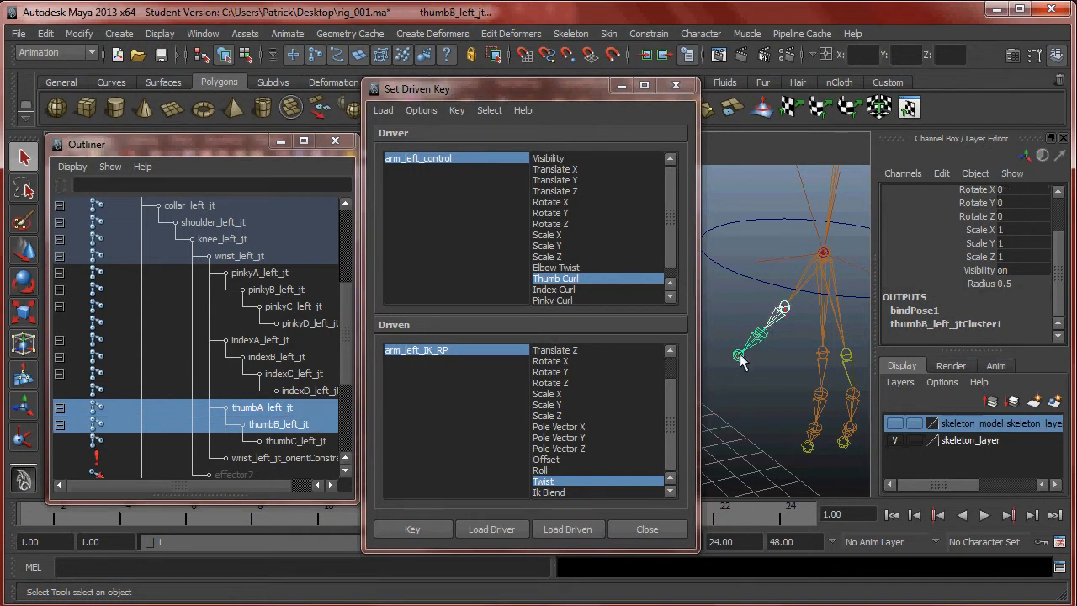
click(739, 357)
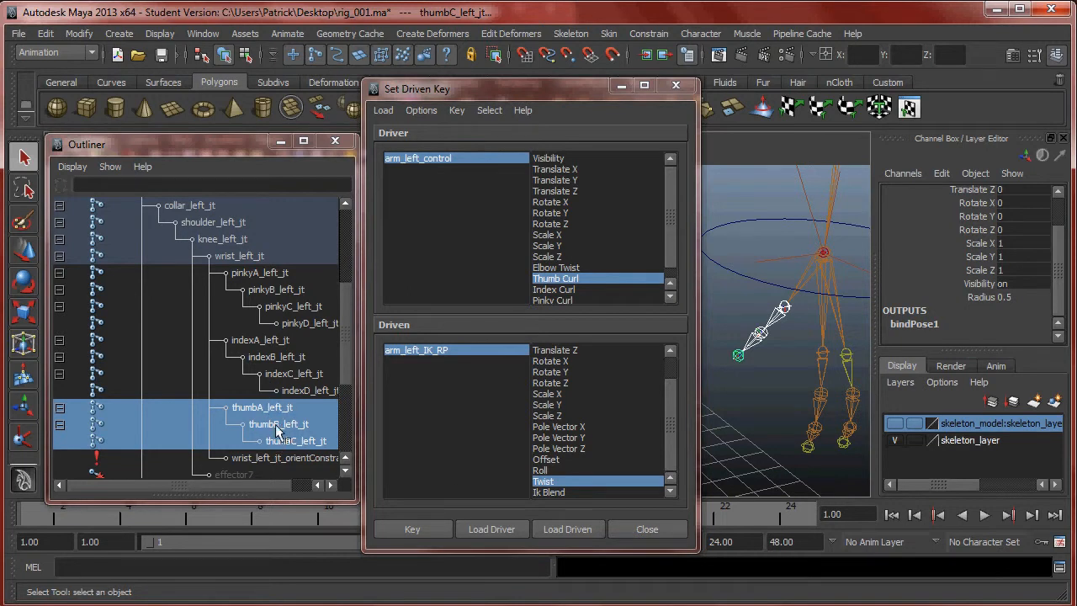
click(578, 531)
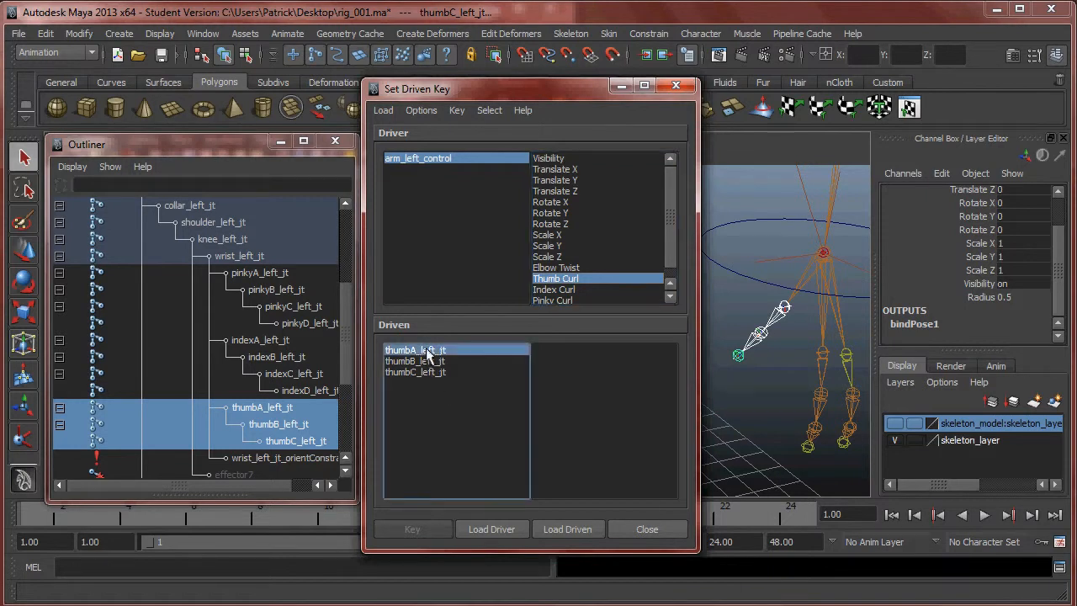
Key Rotate X, Rotate Y and Rotate Z of all three left thumb joints against Thumb Curl at 0.
drag(427, 354, 427, 379)
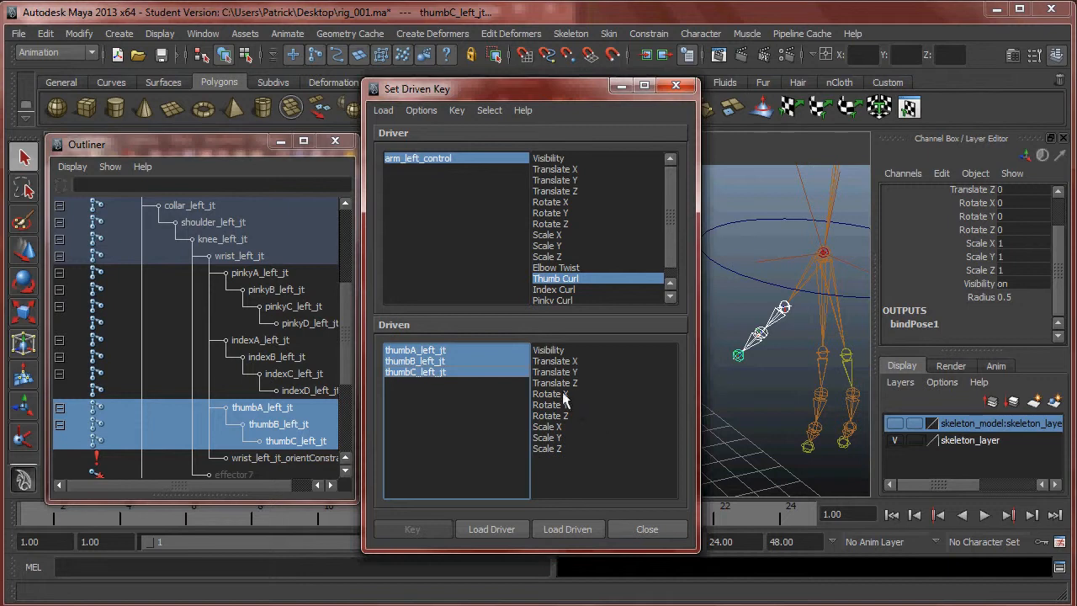
drag(554, 396, 586, 418)
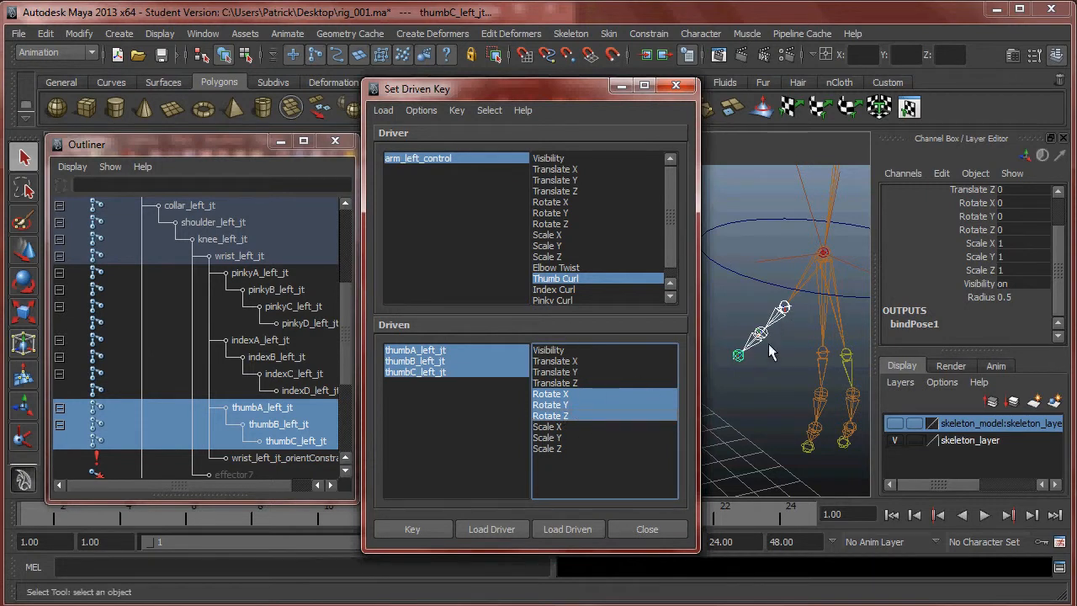
alt+drag(790, 354, 779, 364)
alt+right_drag(780, 360, 730, 335)
alt+middle_drag(730, 334, 802, 320)
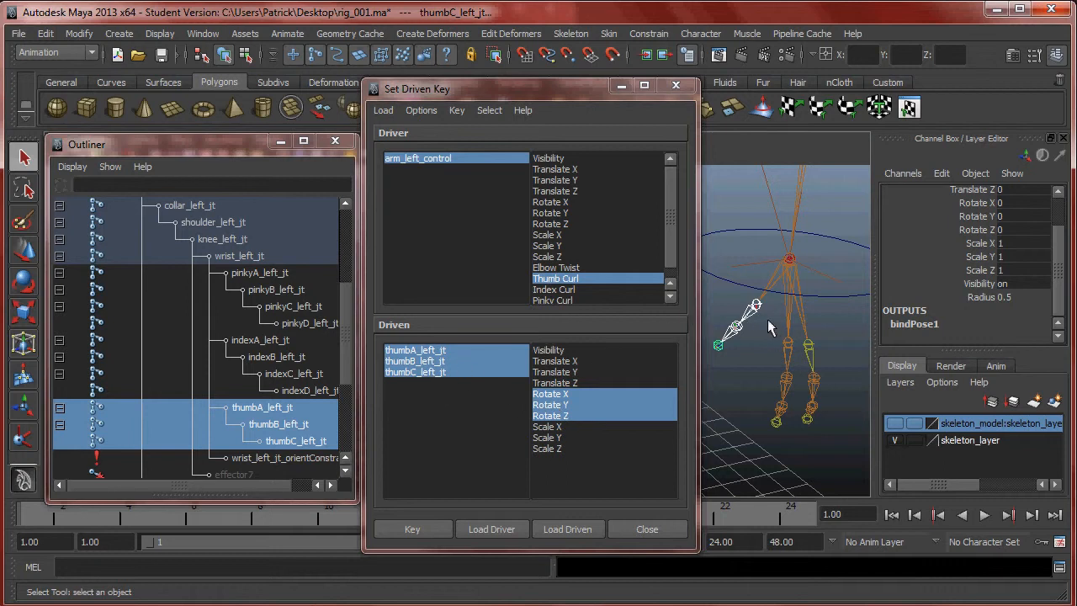
click(416, 530)
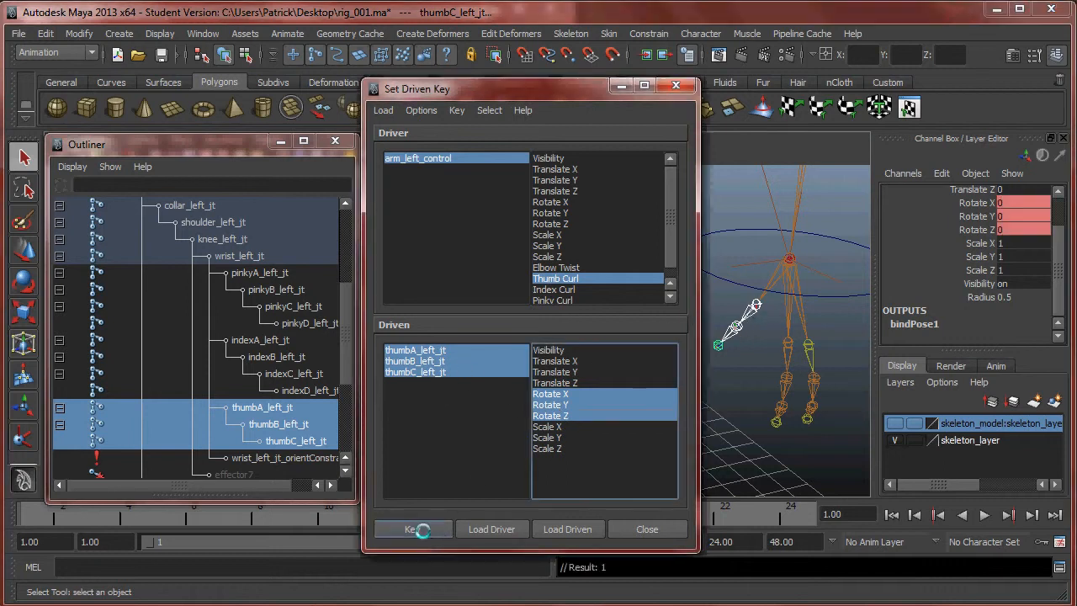
Set Thumb Curl on arm_left_control to 10 and show the skeleton_model layer around the left hand.
click(825, 288)
click(976, 310)
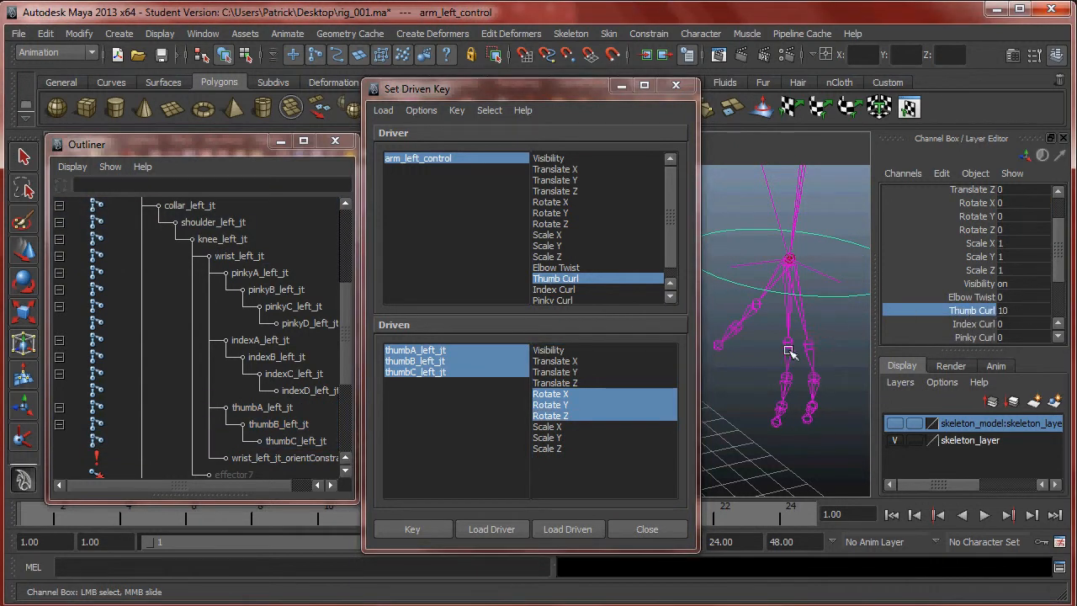
mouse_move(786, 355)
alt+mouse_down()
mouse_move(783, 371)
mouse_move(796, 342)
alt+mouse_up()
alt+middle_drag(796, 341, 784, 409)
alt+right_drag(783, 409, 793, 370)
alt+middle_drag(793, 370, 779, 377)
drag(562, 90, 402, 85)
alt+middle_drag(838, 267, 733, 272)
alt+right_drag(733, 272, 759, 284)
alt+middle_drag(759, 284, 723, 296)
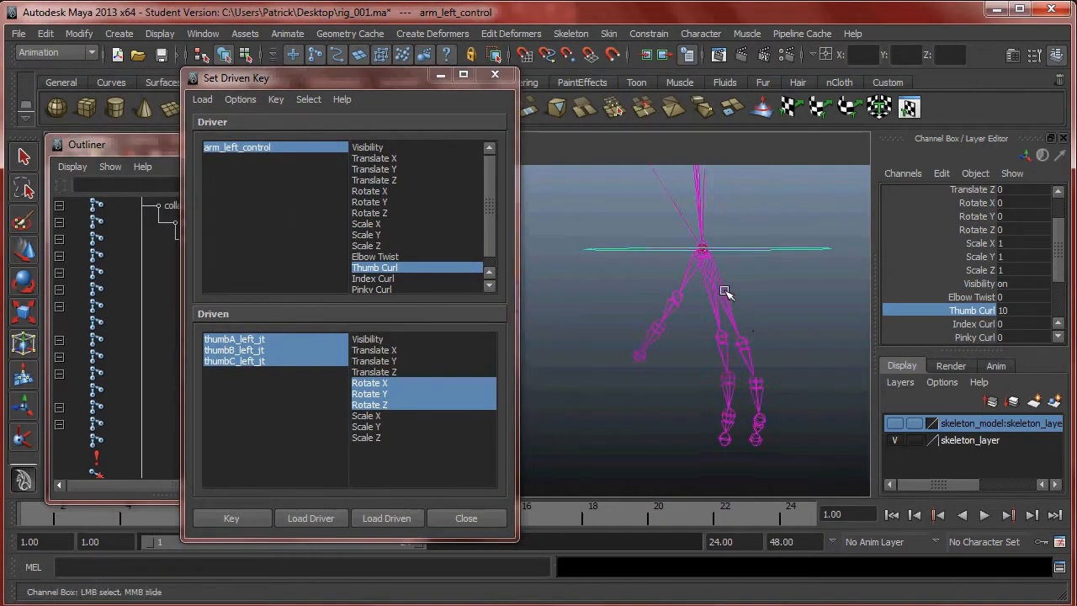
alt+right_drag(725, 296, 847, 405)
click(897, 424)
Rotate thumbA_left_jt at the base of the thumb toward the palm.
alt+middle_drag(765, 339, 697, 294)
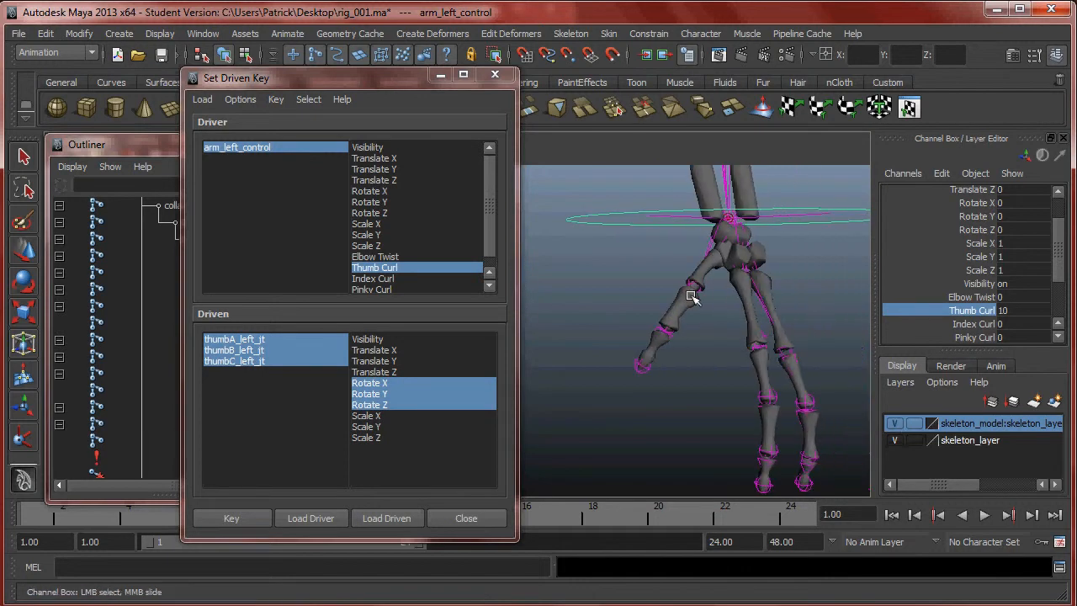
click(696, 295)
key(e)
drag(710, 303, 793, 294)
Rotate thumbB_left_jt to about -83.255 in Y to finish the curled thumb, and key the pose for Thumb Curl 10.
alt+middle_drag(793, 294, 697, 341)
alt+drag(782, 336, 703, 345)
alt+middle_drag(703, 346, 792, 346)
alt+drag(750, 365, 661, 345)
click(580, 370)
drag(608, 375, 579, 402)
alt+drag(661, 371, 678, 325)
alt+middle_drag(678, 325, 739, 305)
alt+drag(739, 305, 637, 306)
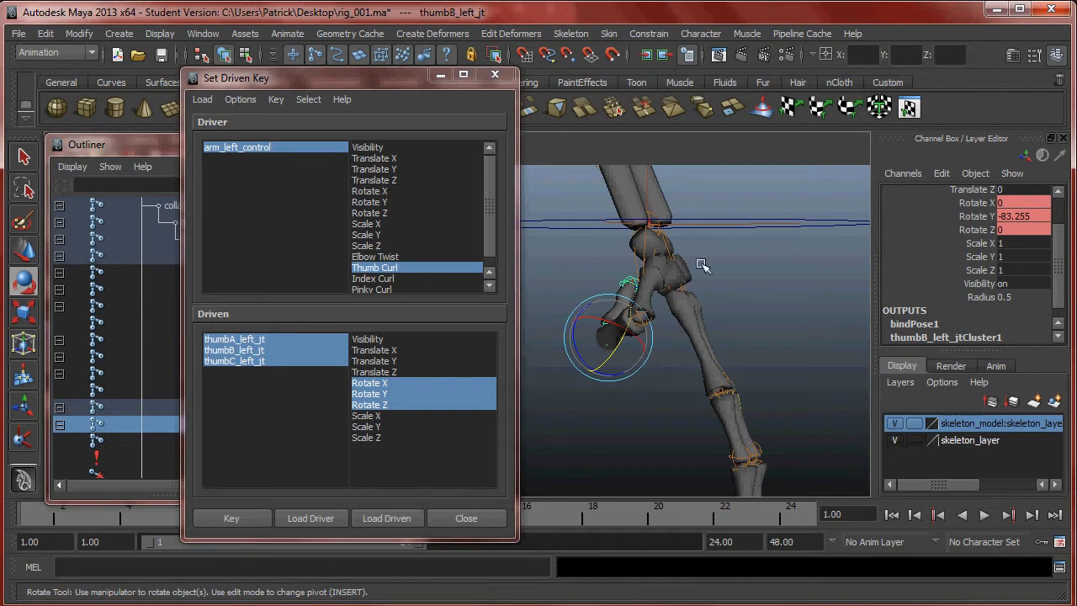
drag(803, 205, 844, 243)
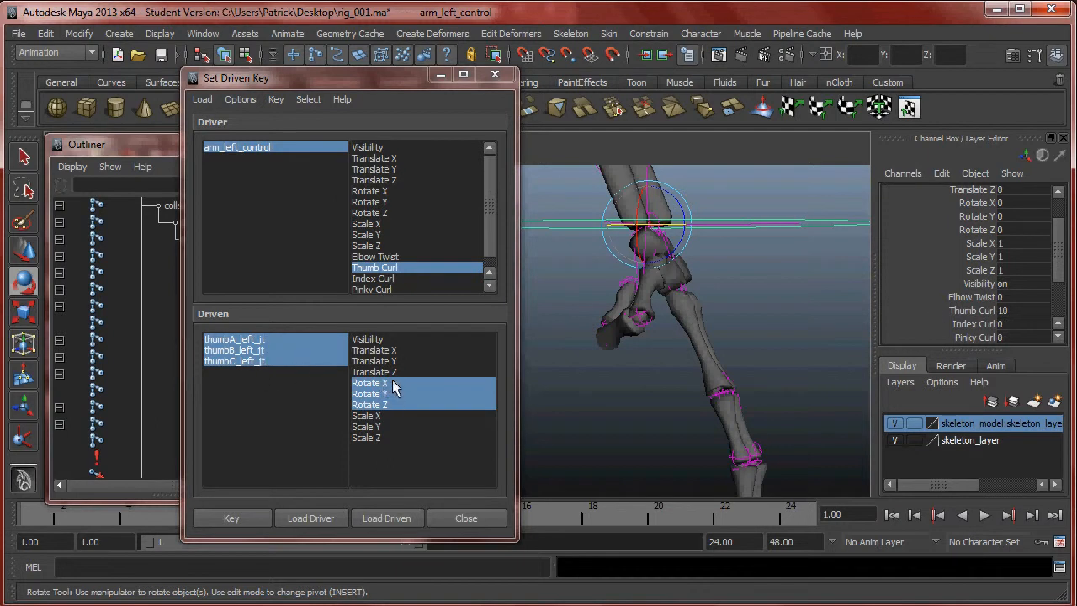
click(239, 519)
Test the driven thumb by varying Thumb Curl on arm_left_control, and return the attribute to 0.
drag(844, 199, 850, 243)
alt+drag(784, 333, 800, 272)
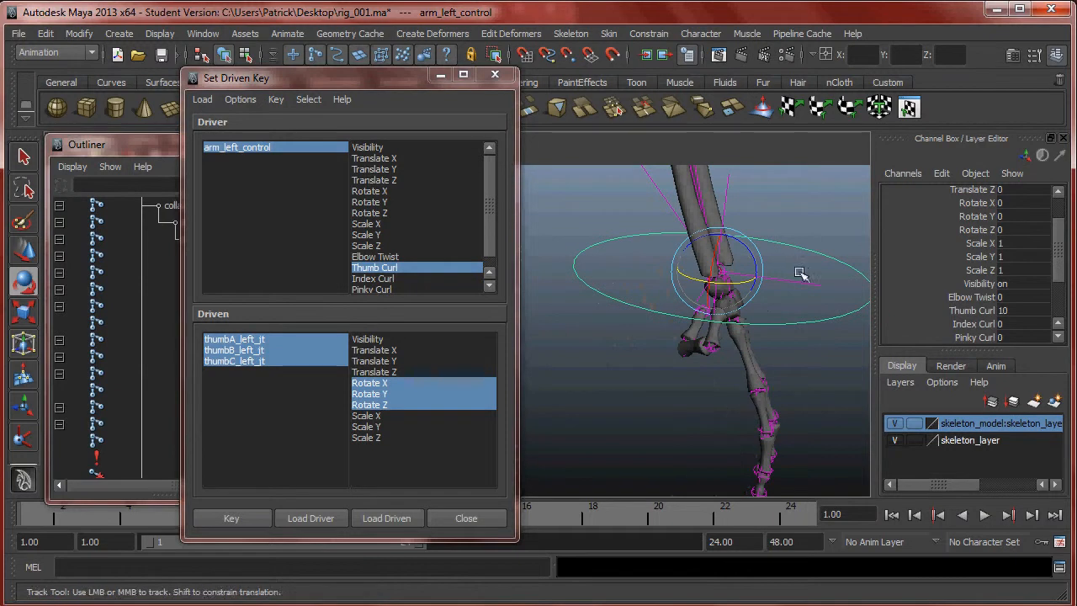
click(963, 310)
middle_drag(804, 291, 728, 269)
Choose Index Curl as the driver attribute and select indexA_left_jt through indexD_left_jt in wireframe display.
alt+drag(716, 332, 538, 294)
click(388, 280)
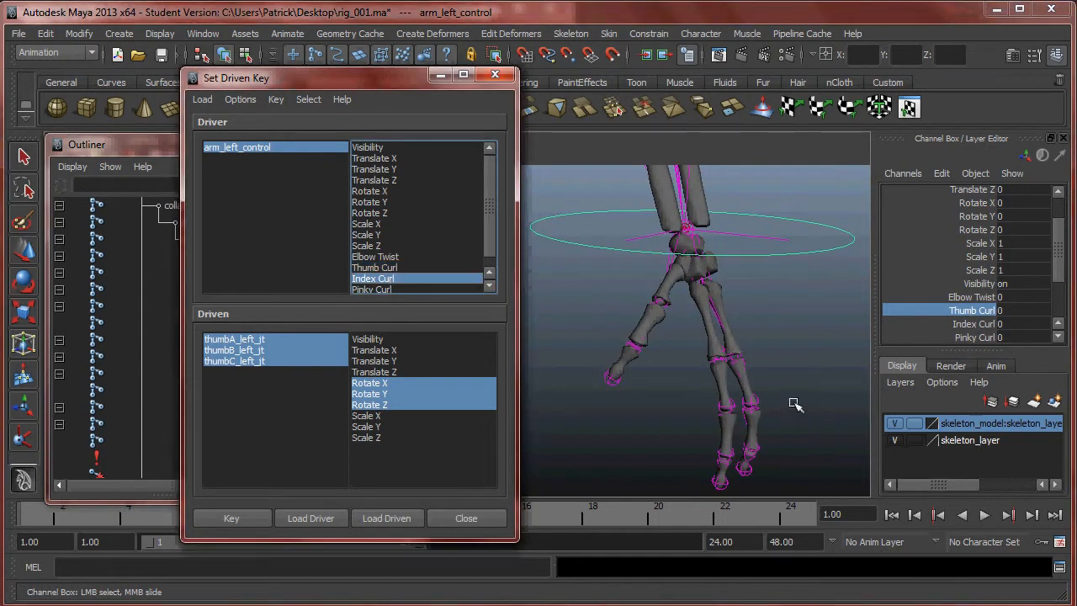
alt+drag(745, 367, 690, 313)
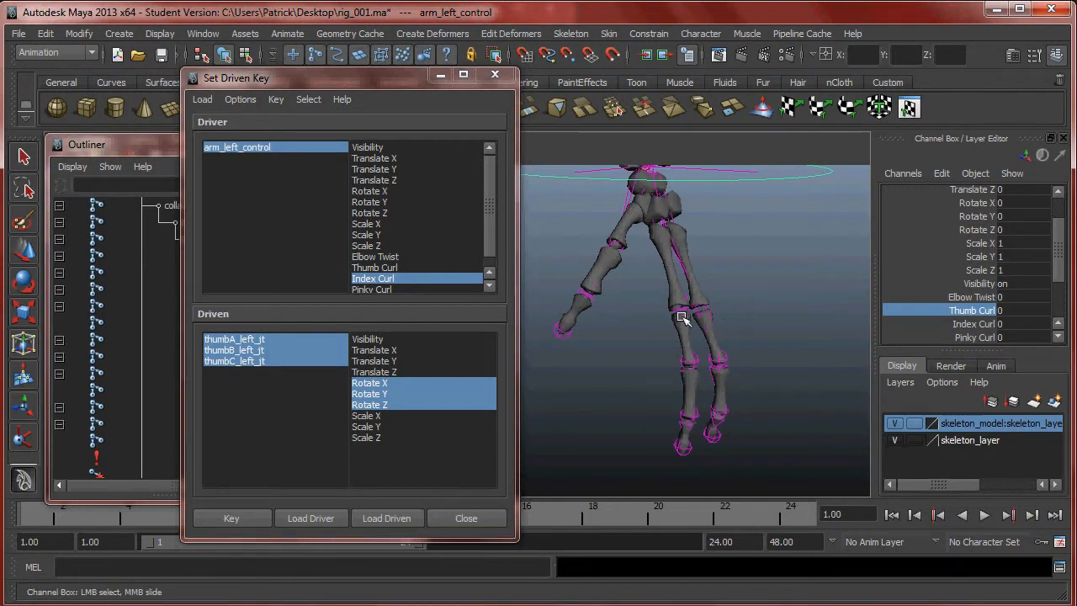
click(681, 316)
key(4)
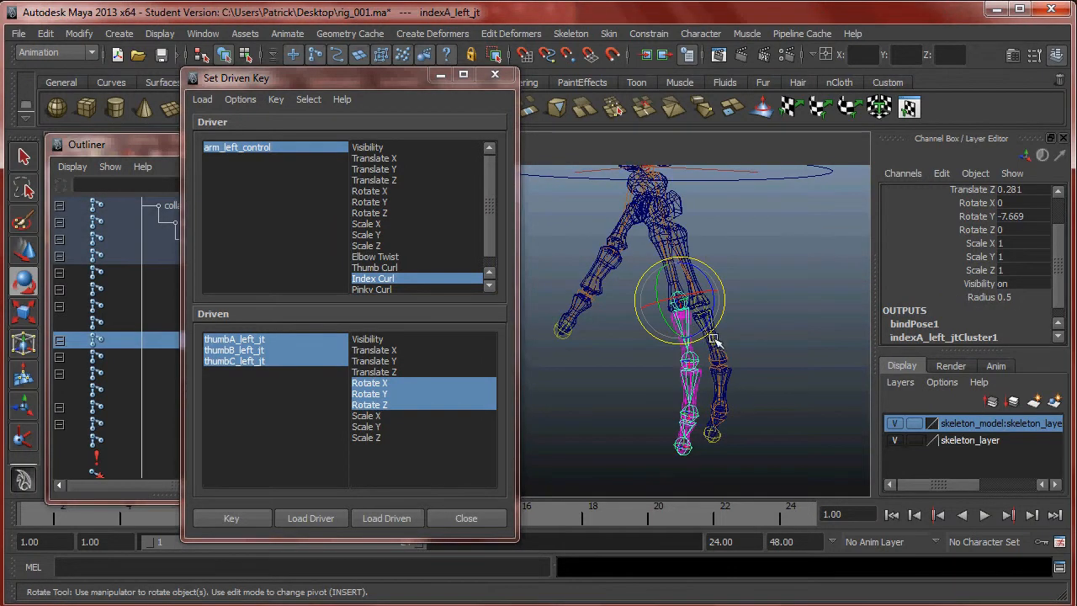
key(q)
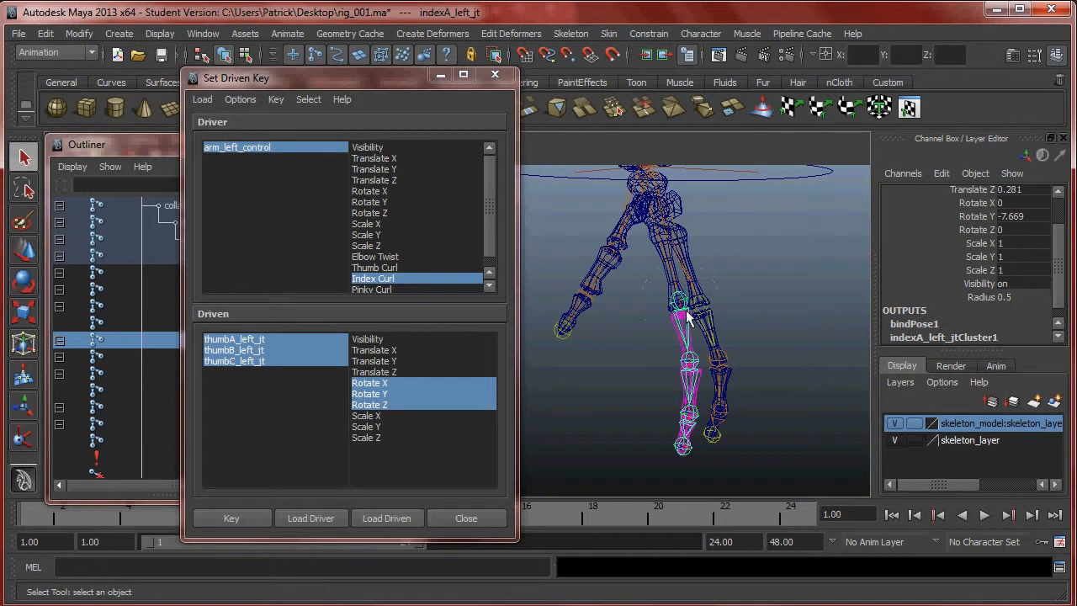
click(695, 383)
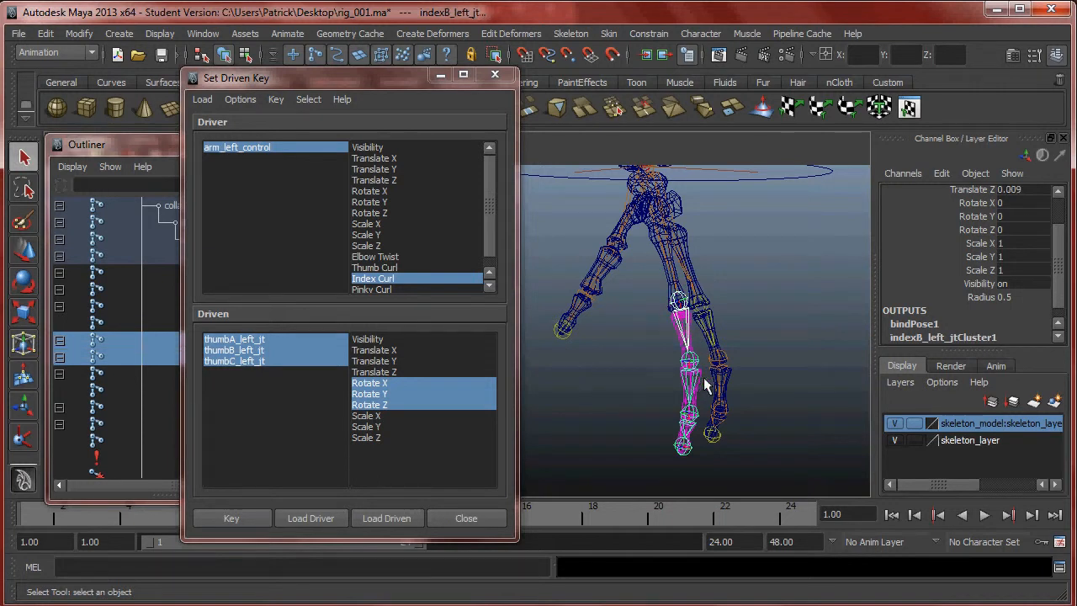
click(690, 429)
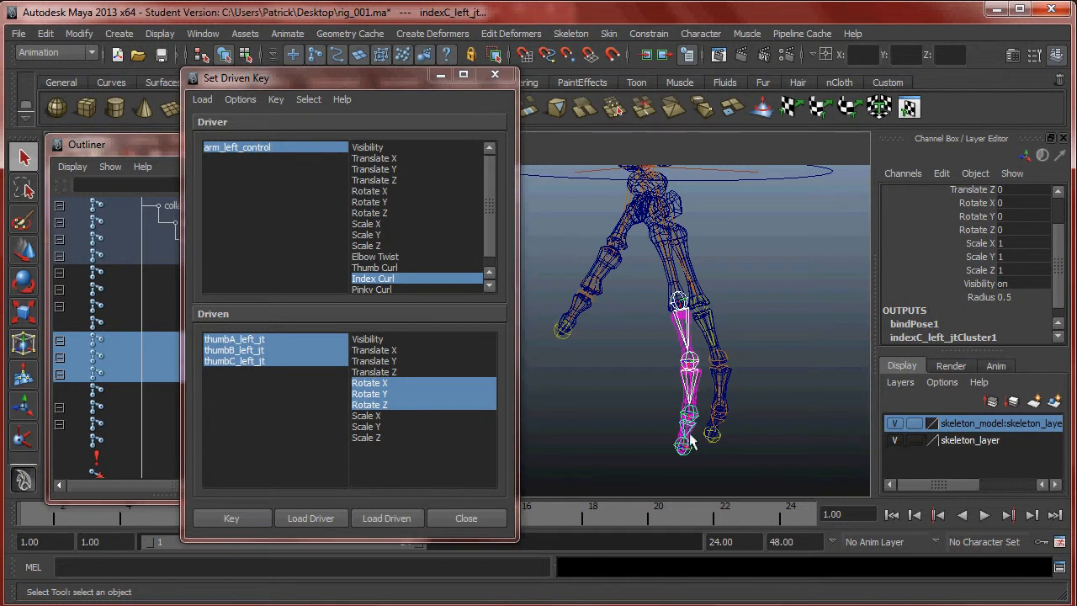
click(686, 454)
Load the four left index joints as driven objects and key their Rotate X, Y and Z against Index Curl at 0.
drag(324, 75, 506, 65)
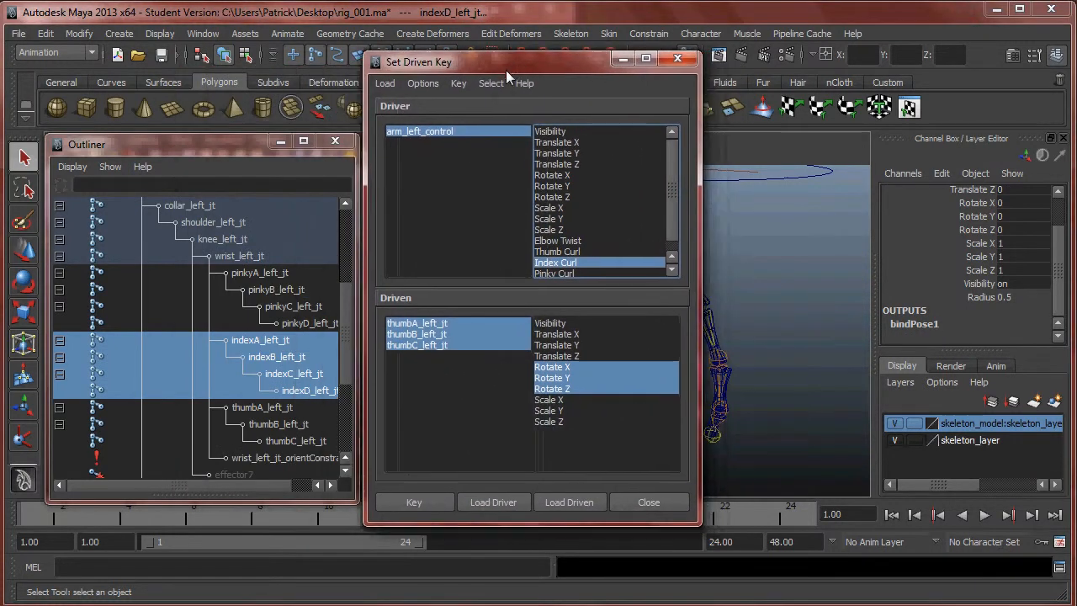
drag(358, 256, 369, 256)
drag(281, 340, 320, 390)
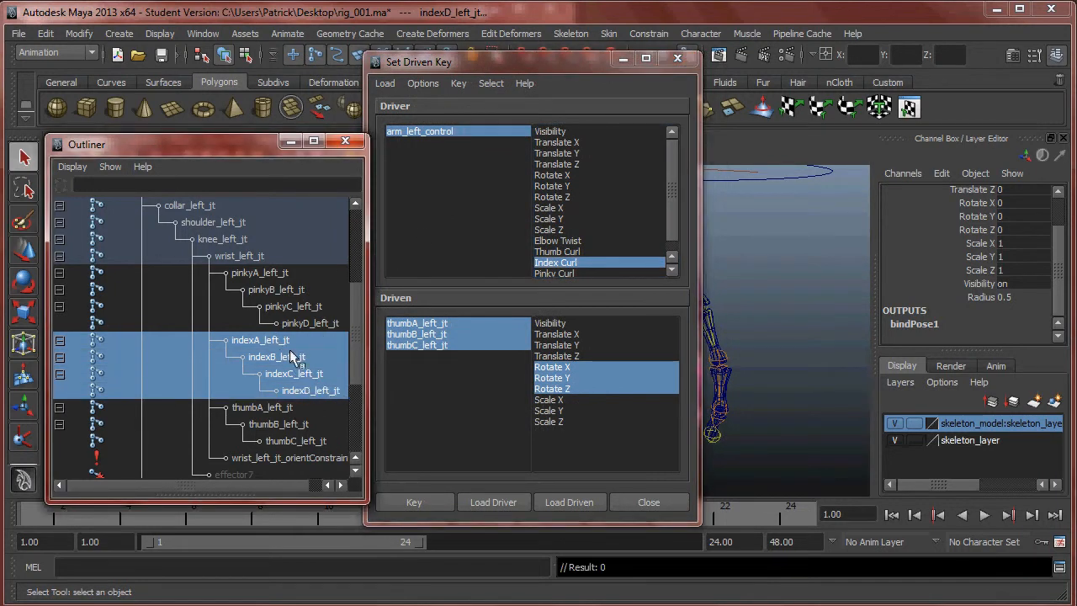
click(564, 498)
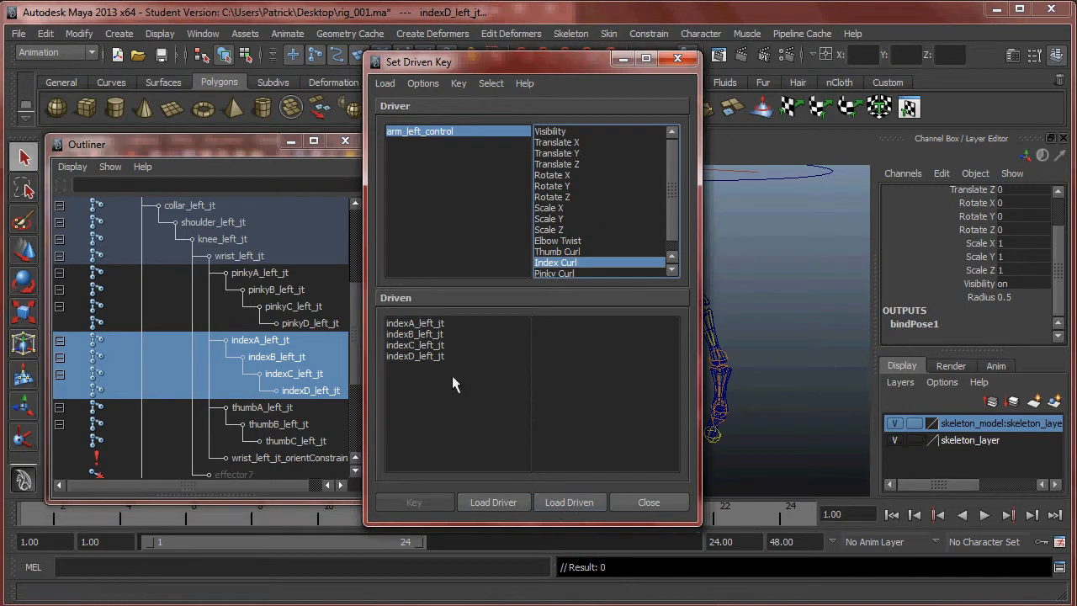
drag(419, 323, 425, 359)
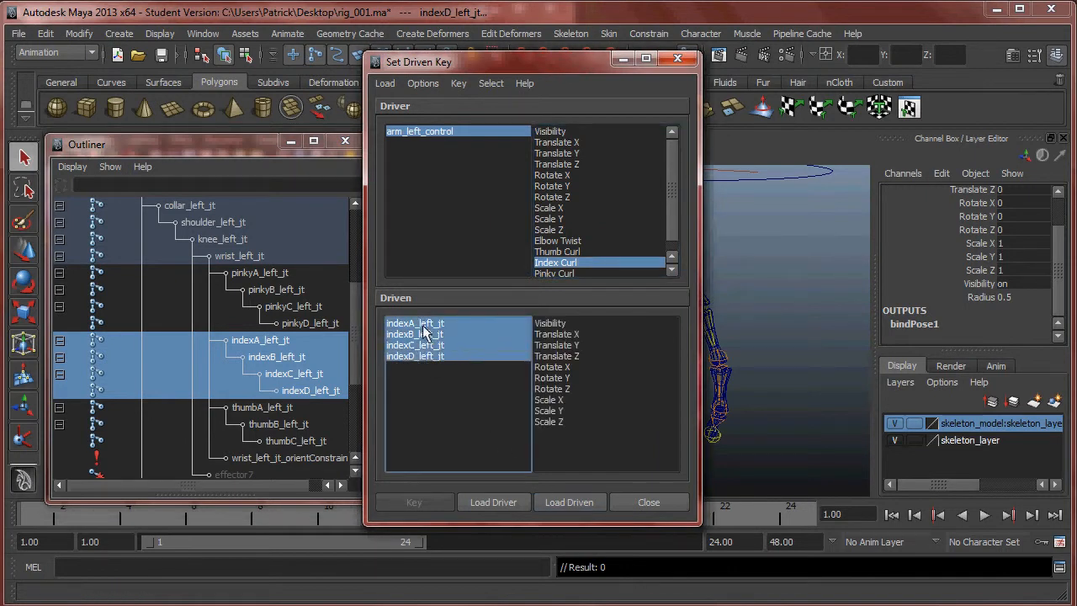
drag(565, 370, 568, 390)
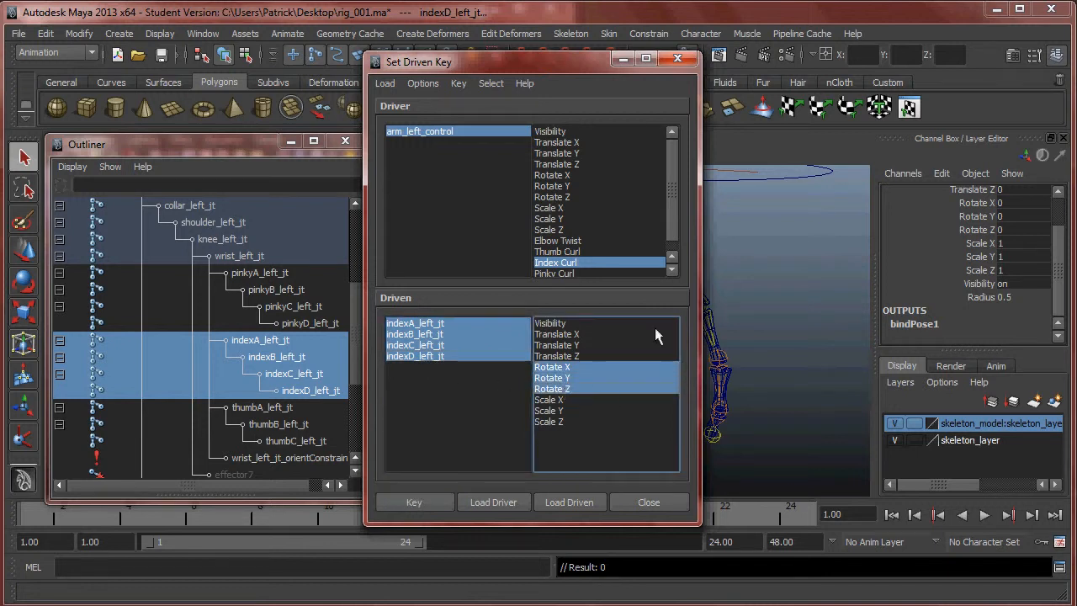
drag(552, 67, 443, 56)
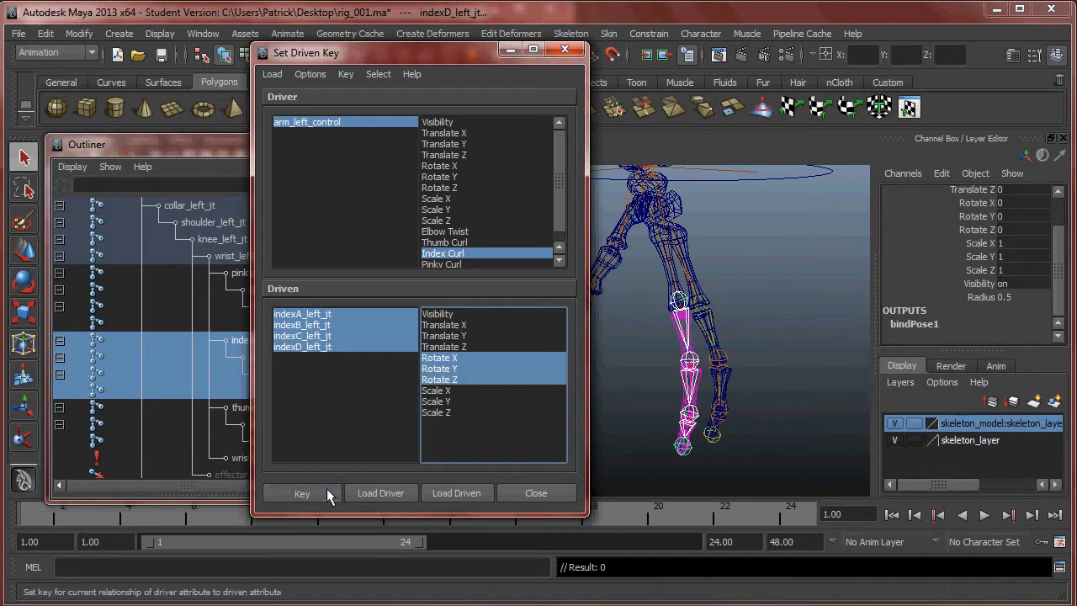
click(301, 493)
Set Index Curl on arm_left_control to 10 and rotate indexA_left_jt toward the palm with shaded display on.
click(779, 190)
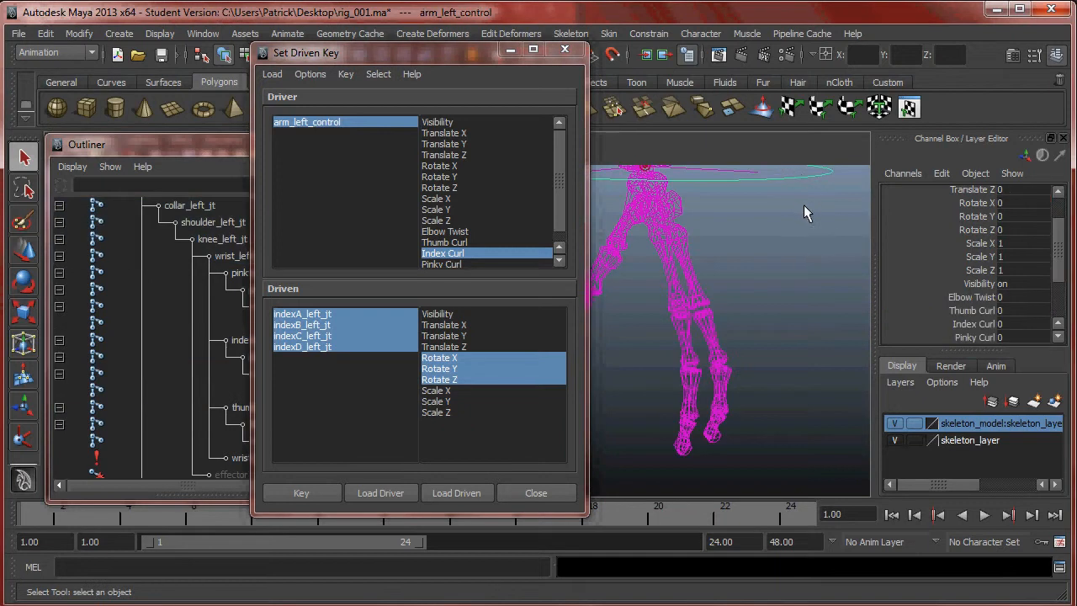
click(976, 325)
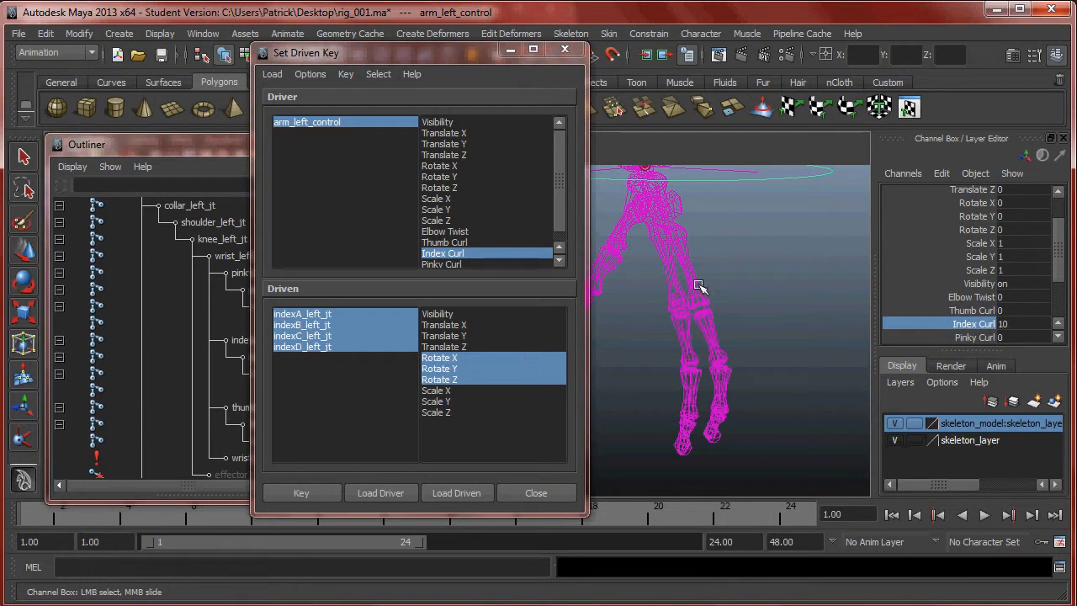
mouse_move(717, 288)
alt+mouse_down()
mouse_move(665, 297)
mouse_move(717, 286)
alt+mouse_up()
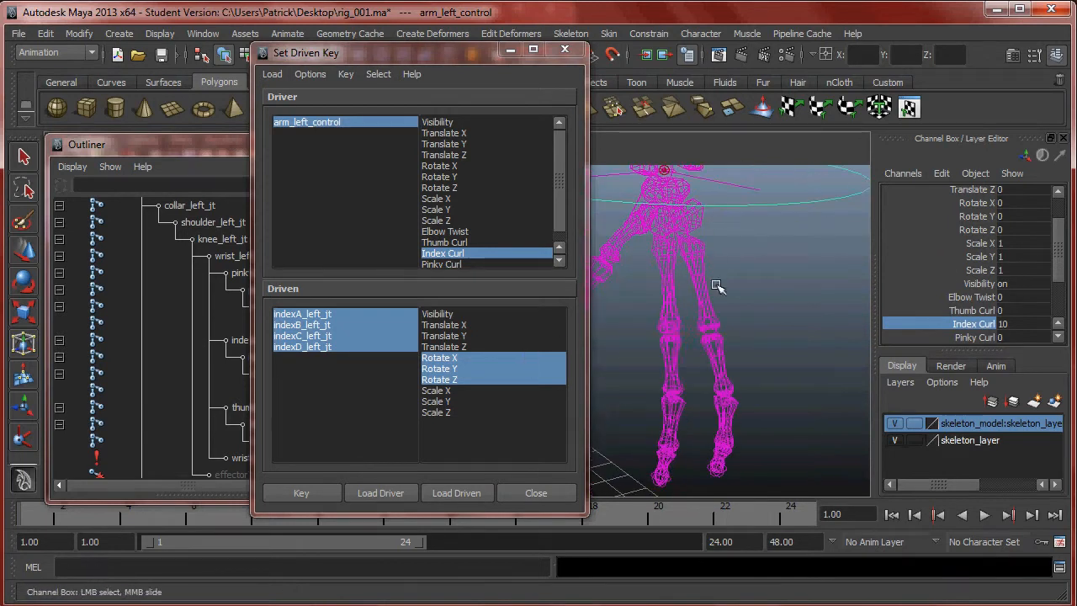
click(673, 333)
mouse_move(707, 338)
alt+mouse_down()
mouse_move(753, 290)
mouse_move(724, 305)
mouse_move(691, 267)
mouse_move(782, 336)
mouse_move(733, 315)
mouse_move(673, 231)
mouse_move(673, 242)
alt+mouse_up()
key(e)
key(5)
alt+drag(665, 293, 734, 363)
Rotate the index finger's middle joint and indexC_left_jt into a full curl, and key the pose for Index Curl 10.
click(736, 345)
click(737, 329)
click(770, 428)
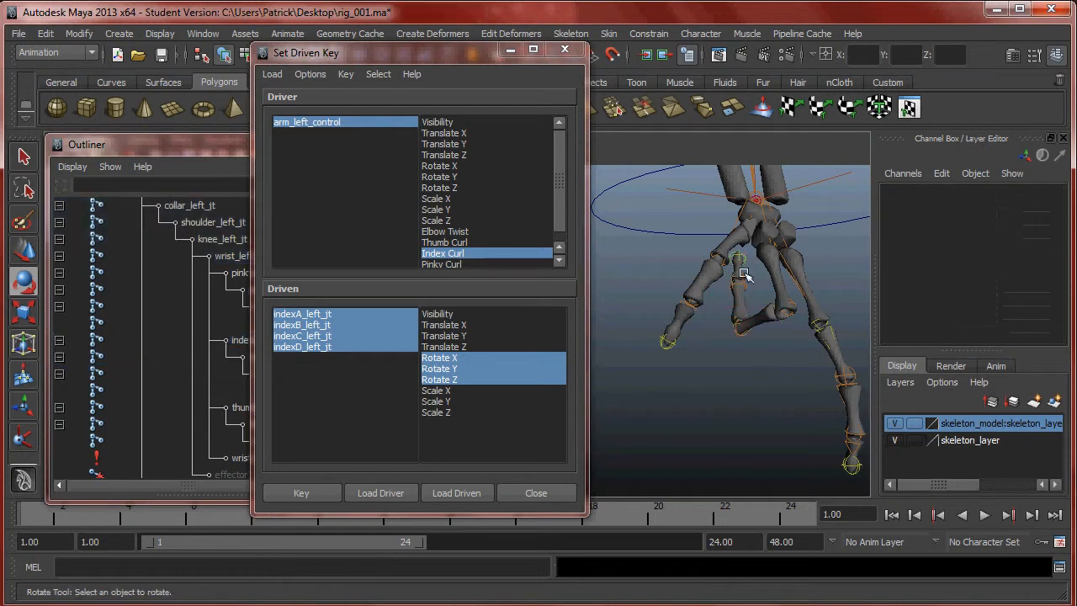
click(740, 269)
drag(765, 286, 707, 292)
mouse_move(782, 323)
alt+mouse_down()
mouse_move(746, 331)
mouse_move(788, 333)
alt+mouse_up()
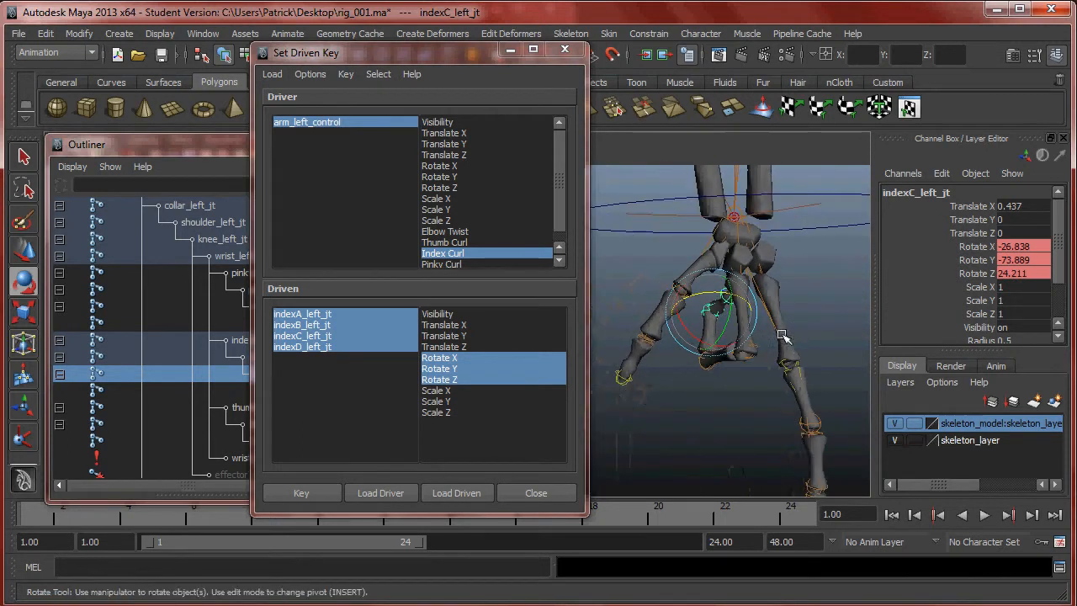
click(315, 496)
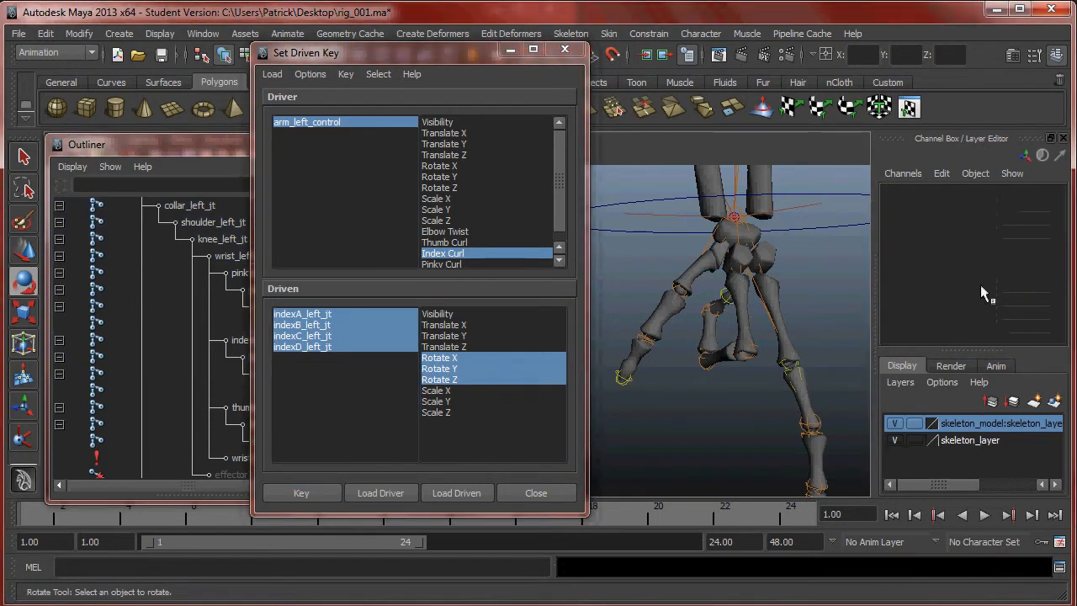
Test the driven index finger by varying Index Curl on arm_left_control, and return the attribute to 0.
click(842, 194)
scroll(983, 298, down, 3)
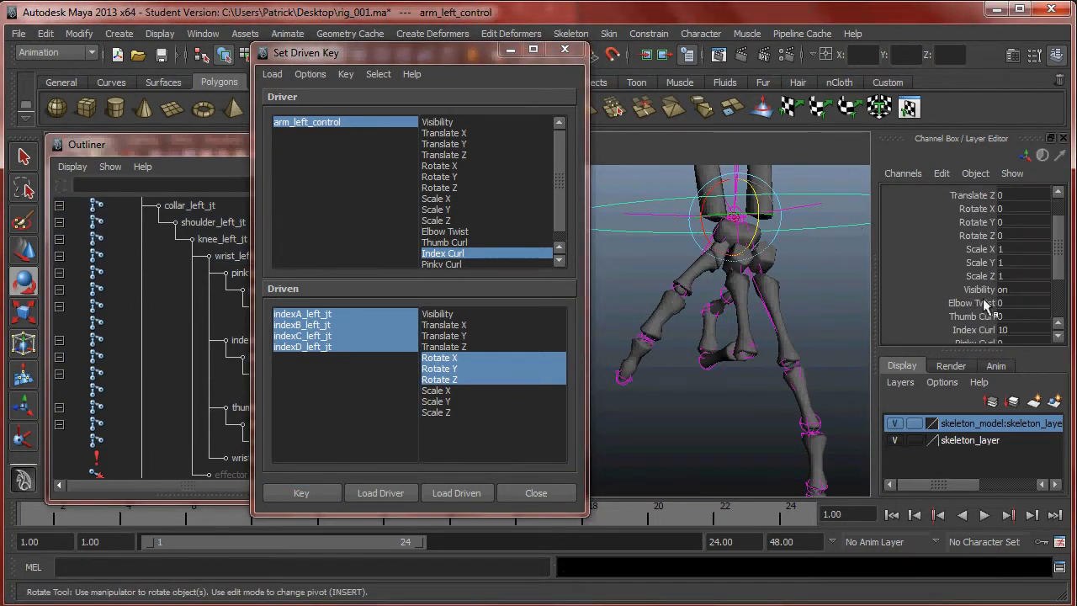
click(973, 333)
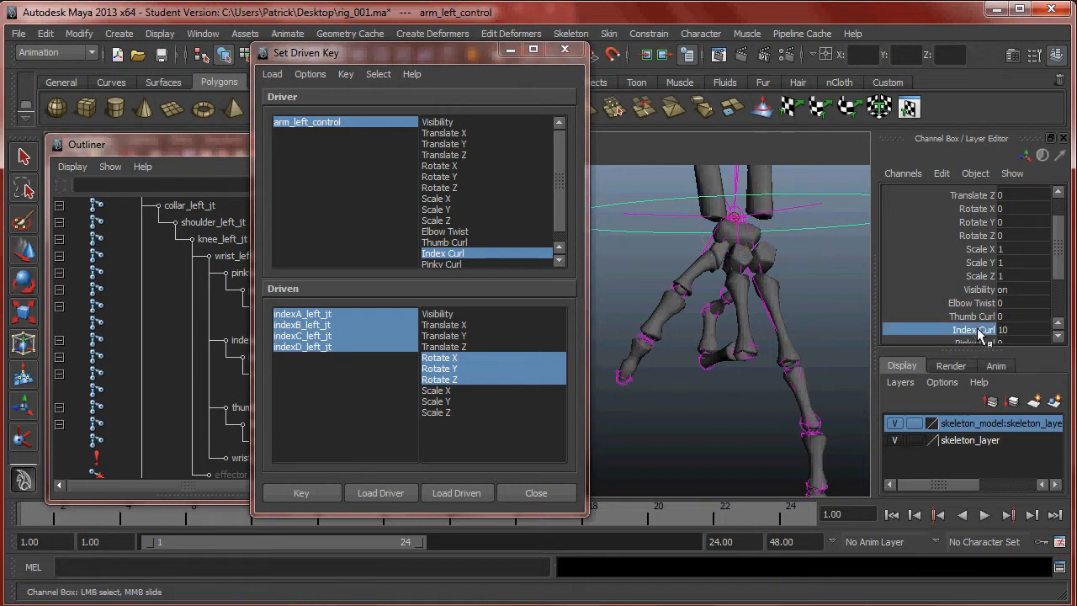
middle_drag(804, 314, 706, 291)
Make Pinky Curl on arm_left_control the driver attribute in Set Driven Key.
alt+middle_drag(842, 318, 792, 256)
mouse_move(792, 256)
alt+mouse_down()
mouse_move(783, 252)
mouse_move(795, 261)
alt+mouse_up()
scroll(964, 288, down, 1)
click(991, 305)
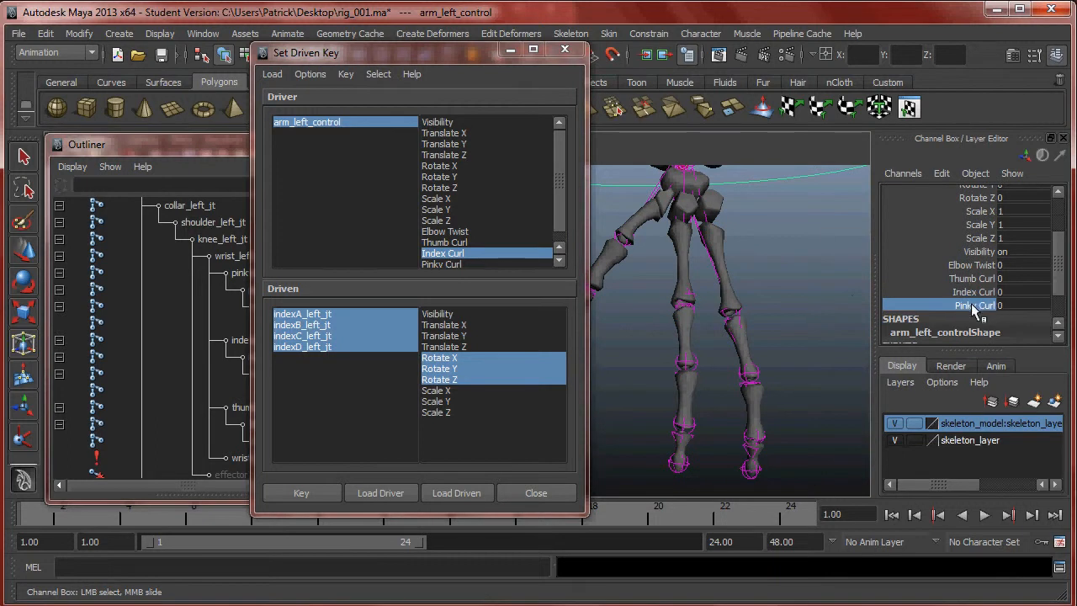
click(462, 264)
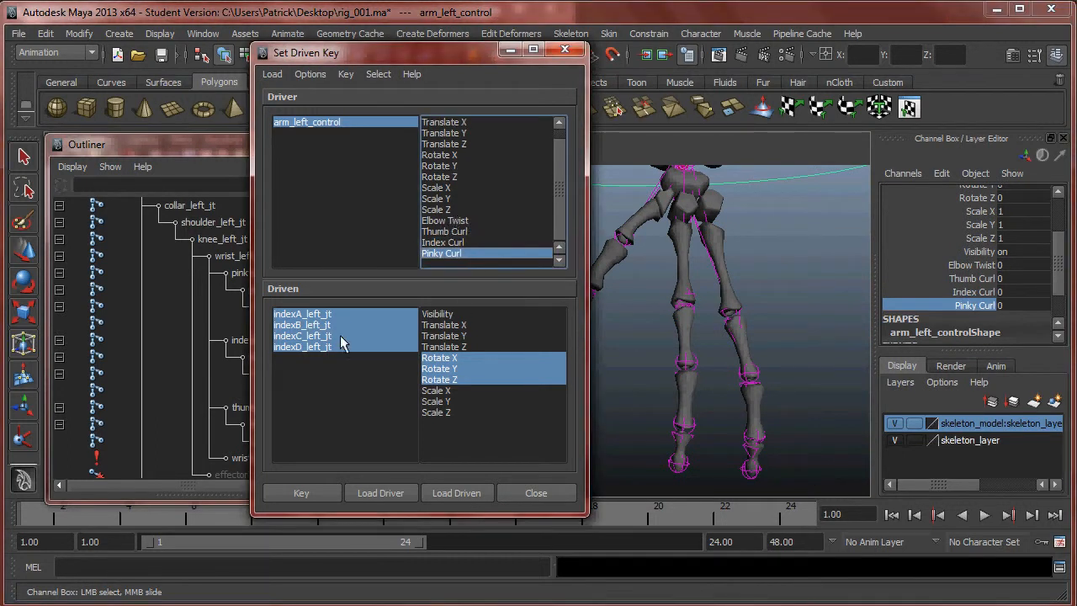
Load the four left pinky joints, pinkyA_left_jt through pinkyD_left_jt, as the driven objects.
drag(461, 52, 595, 51)
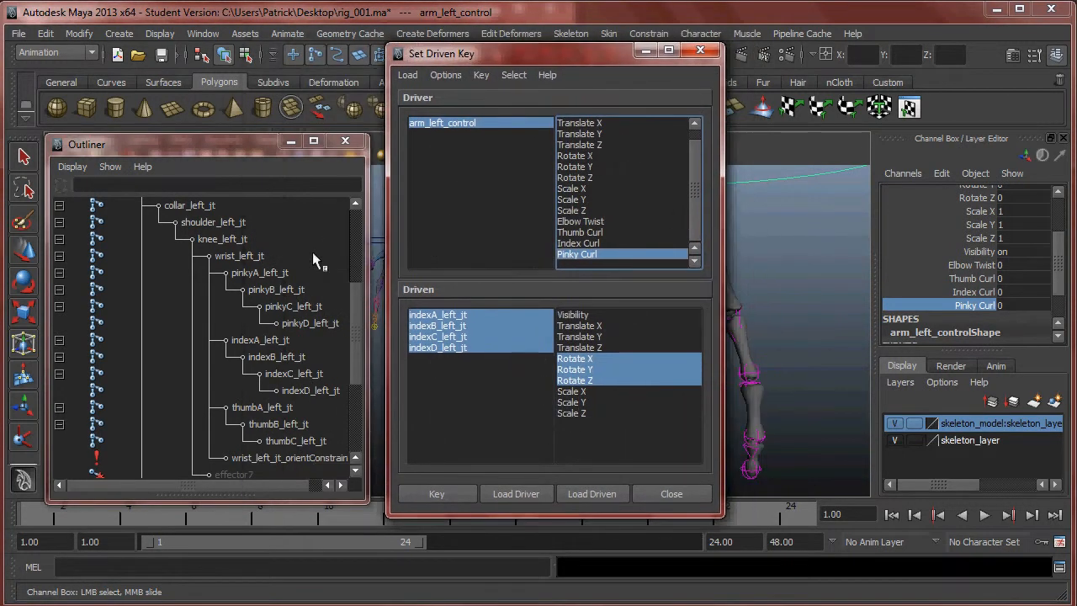
click(278, 275)
key(e)
drag(272, 276, 298, 323)
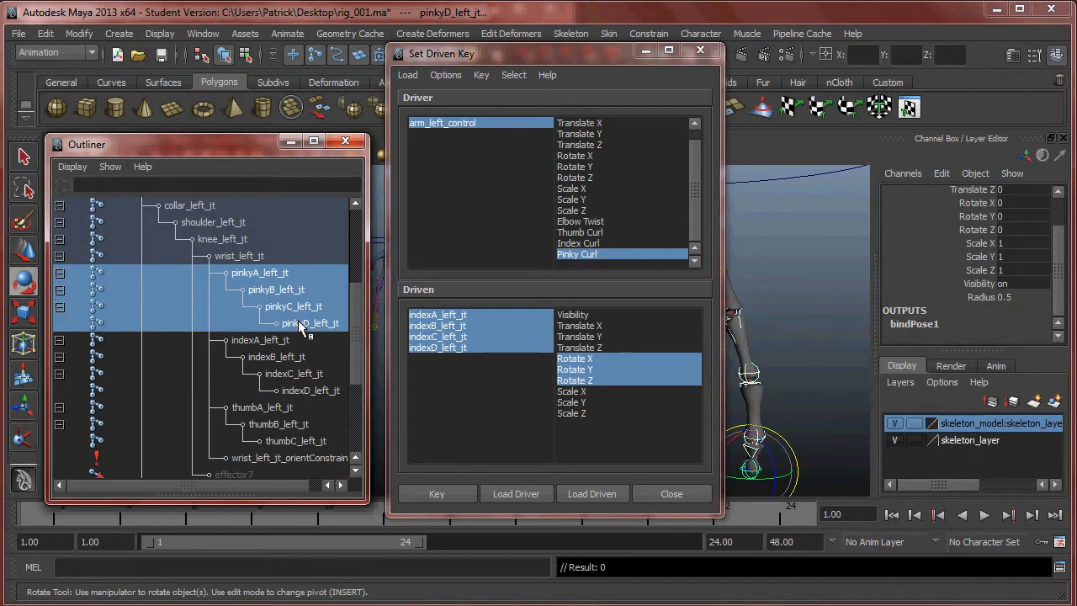
click(267, 278)
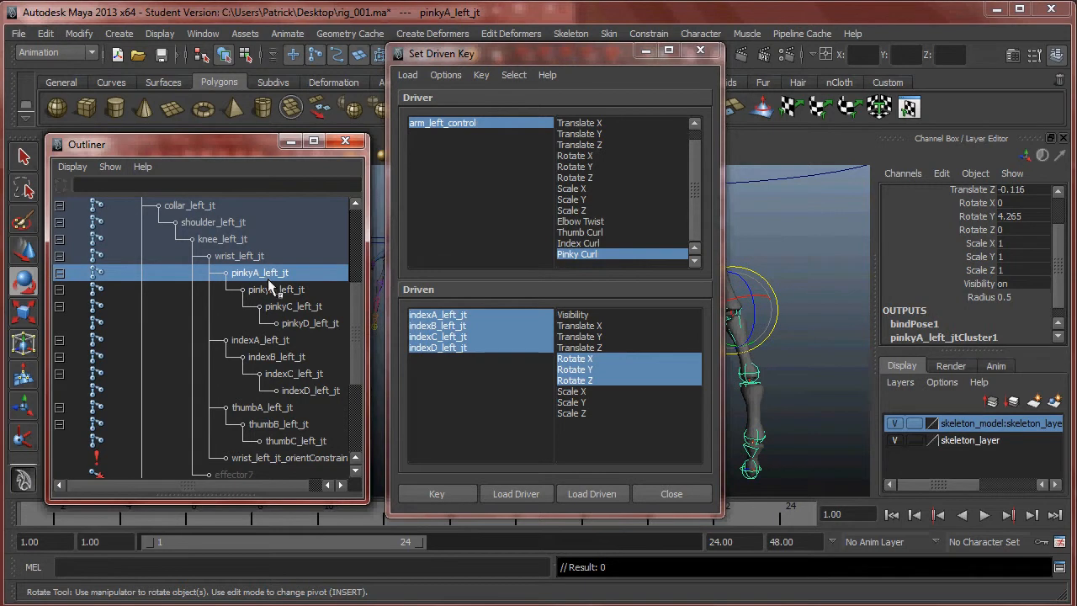
ctrl+click(287, 294)
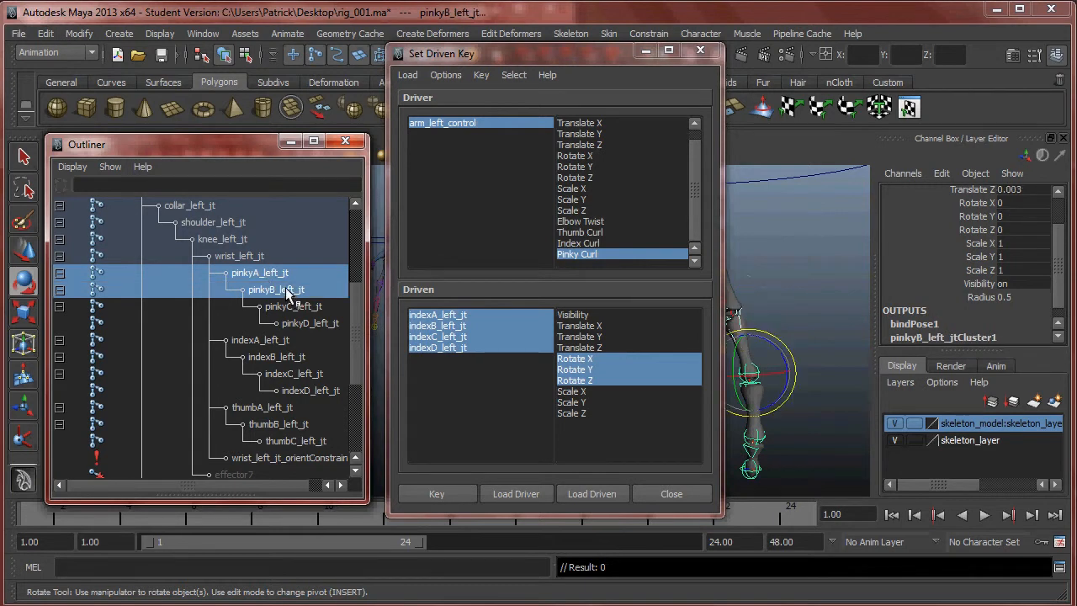
ctrl+click(286, 302)
ctrl+click(304, 322)
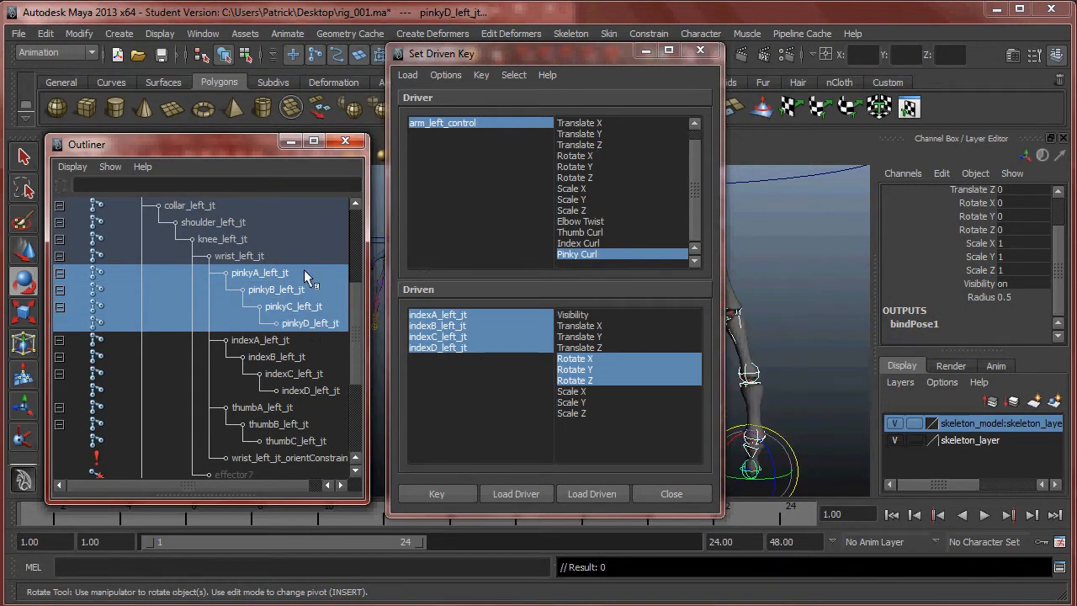
click(590, 492)
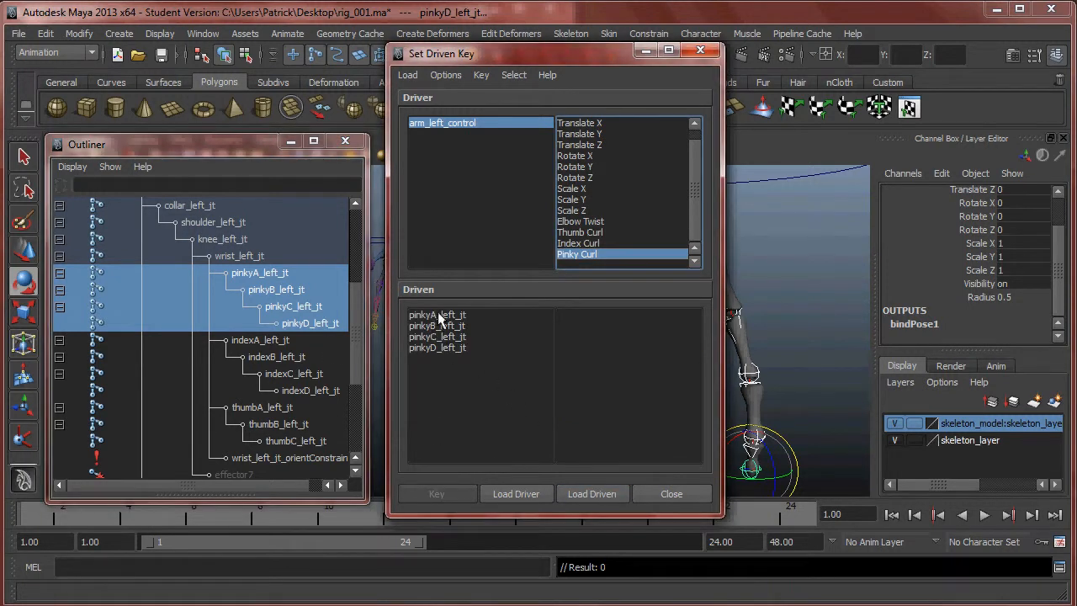
Key Rotate X, Y and Z of all four left pinky joints against Pinky Curl at 0.
drag(438, 314, 453, 357)
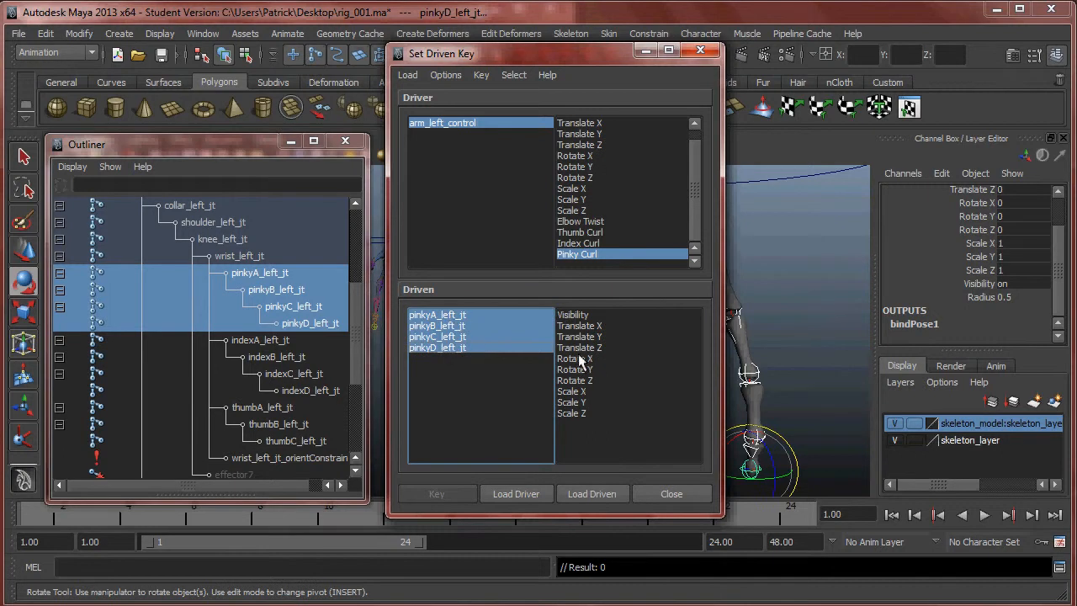
drag(578, 359, 579, 383)
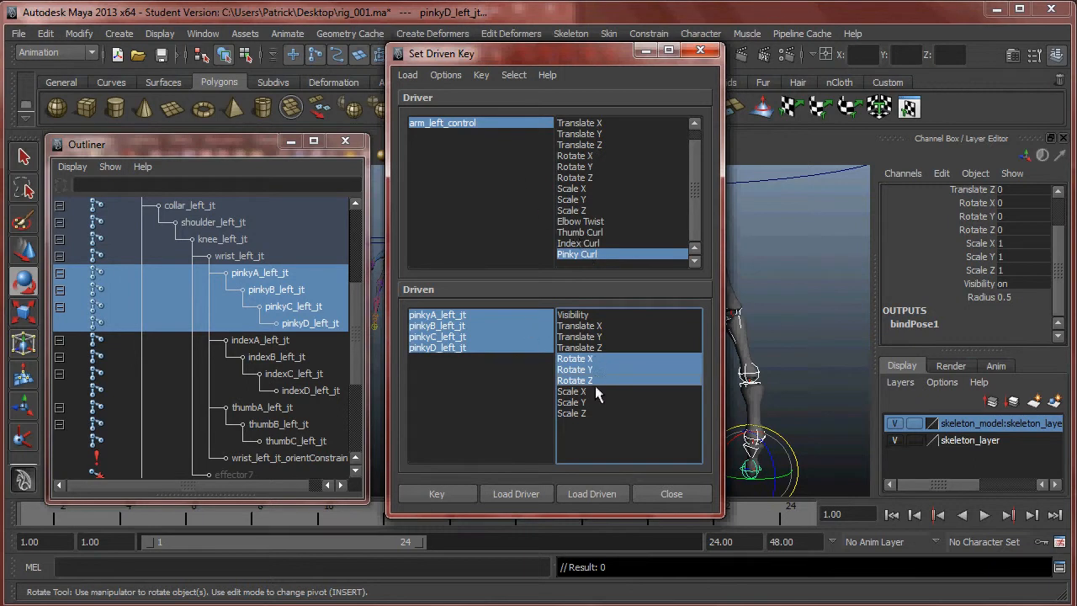
click(462, 490)
Select arm_left_control and set its Pinky Curl to 10.
alt+middle_drag(771, 358, 796, 313)
drag(822, 188, 865, 235)
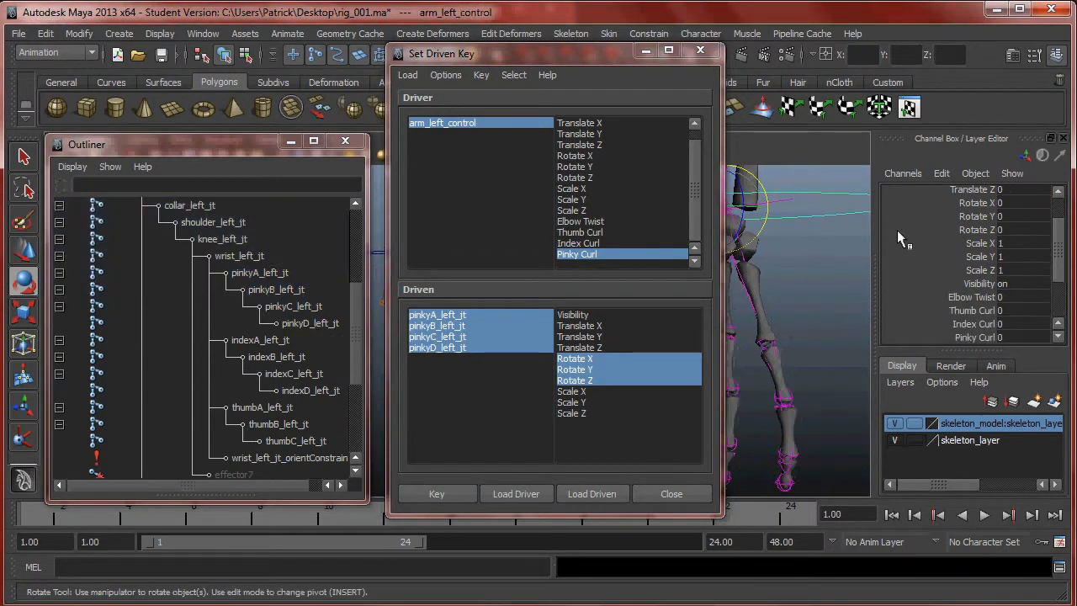
scroll(977, 269, down, 3)
click(976, 262)
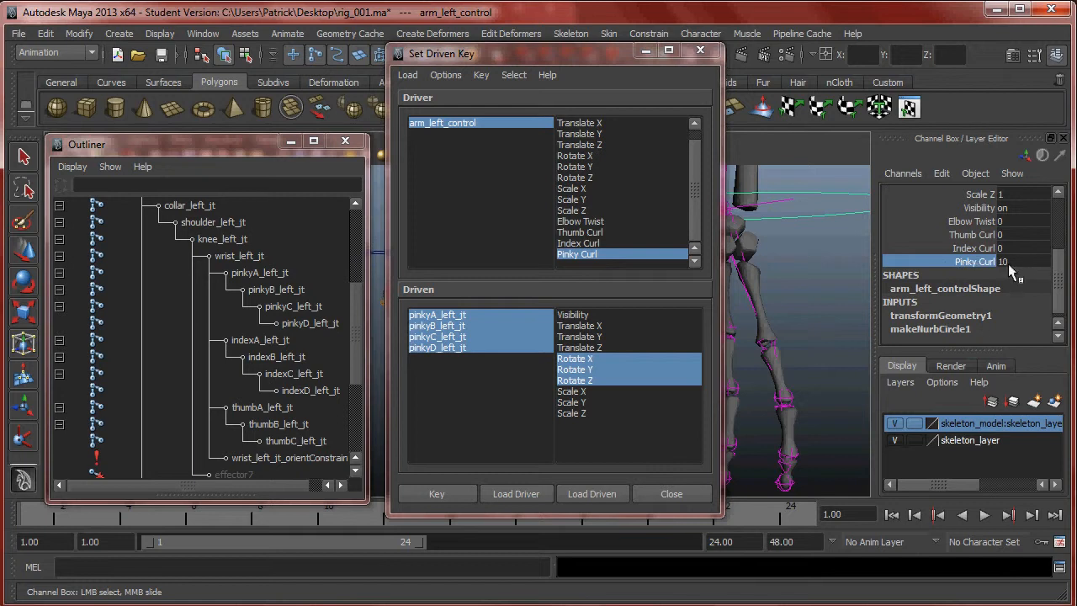
Rotate pinkyA_left_jt inward toward the palm to about -87° in Z.
alt+drag(774, 337, 820, 383)
click(799, 332)
alt+middle_drag(820, 383, 859, 362)
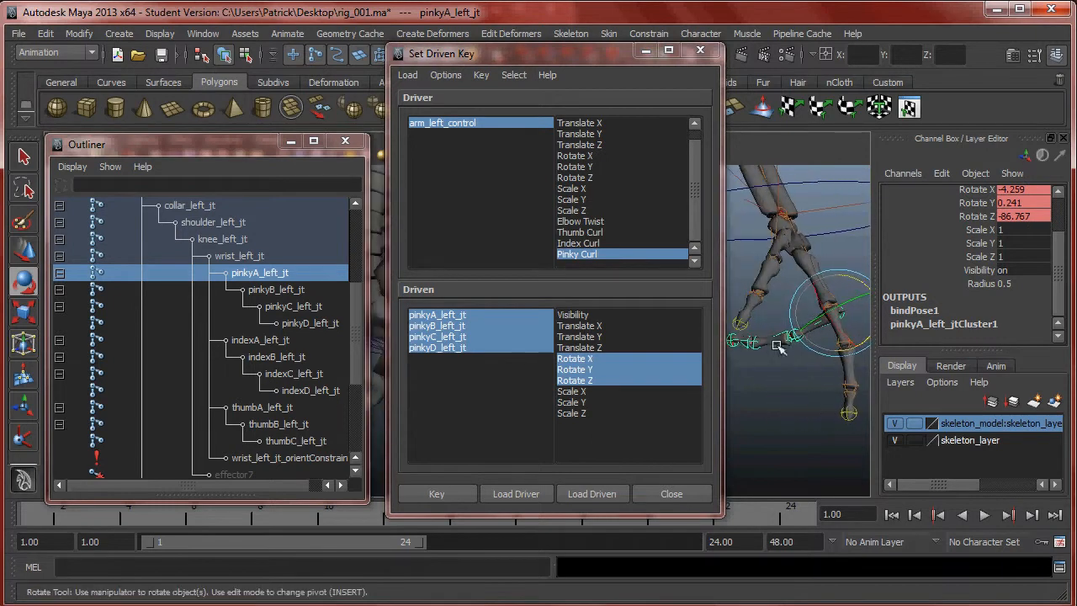
Rotate the pinky's second joint, pinkyB_left_jt, to fold the finger back toward the palm.
click(774, 338)
alt+drag(844, 368, 705, 242)
drag(581, 62, 326, 69)
alt+drag(674, 320, 633, 334)
alt+drag(639, 335, 729, 323)
alt+middle_drag(729, 322, 779, 329)
alt+drag(780, 329, 789, 322)
alt+middle_drag(789, 322, 732, 361)
alt+drag(639, 371, 707, 337)
mouse_move(630, 336)
mouse_down()
mouse_move(640, 341)
mouse_move(628, 335)
mouse_up()
alt+drag(628, 335, 714, 298)
alt+middle_drag(750, 309, 804, 316)
alt+drag(803, 316, 687, 351)
Rotate pinkyC_left_jt to about 87° in Z so the pinky's tip folds into the curl.
click(648, 360)
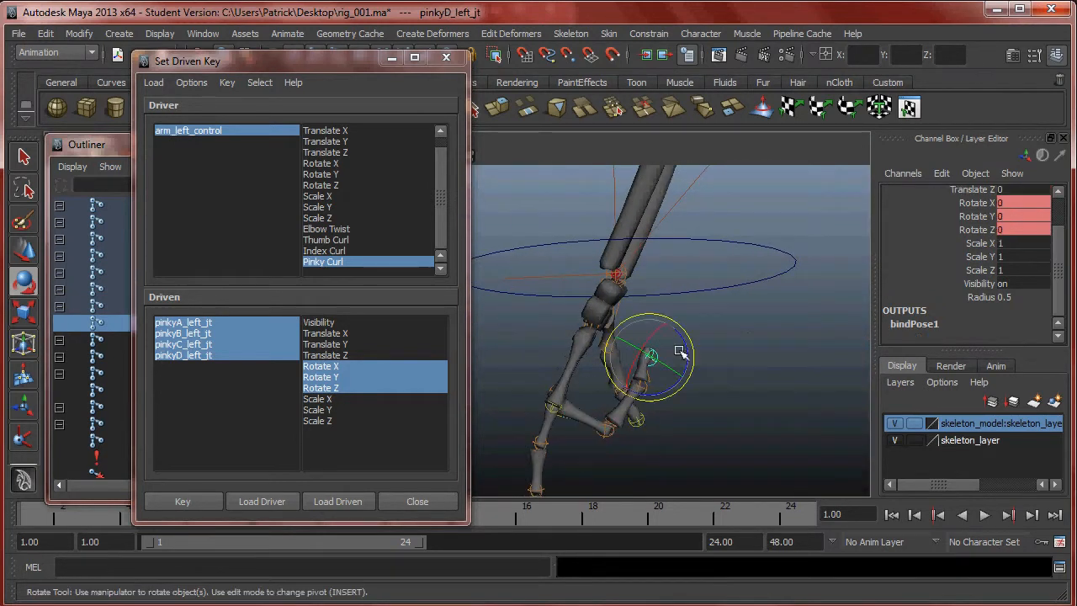
click(681, 403)
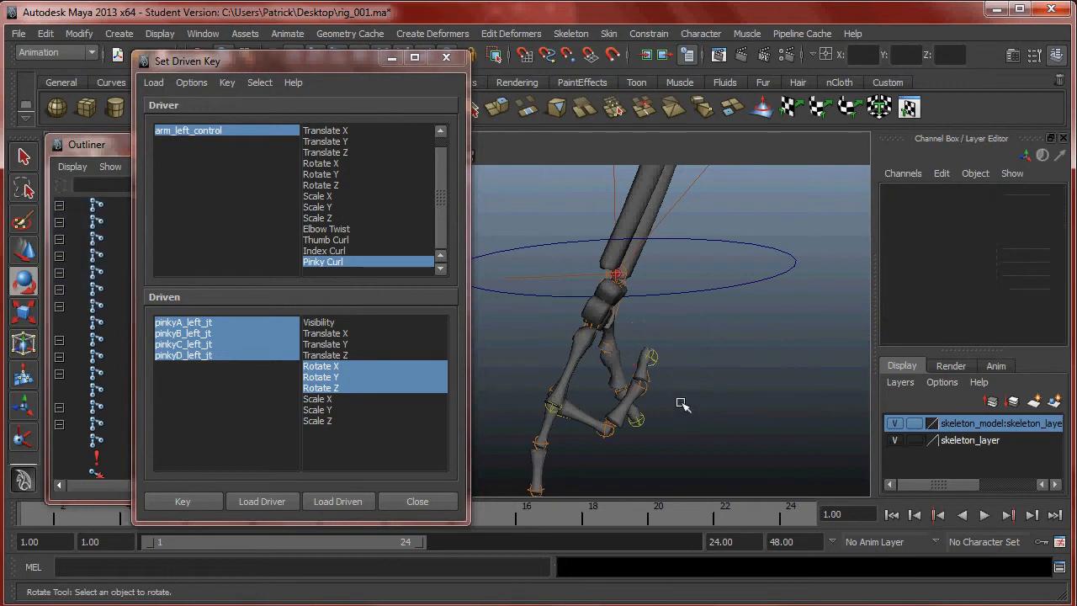
click(648, 377)
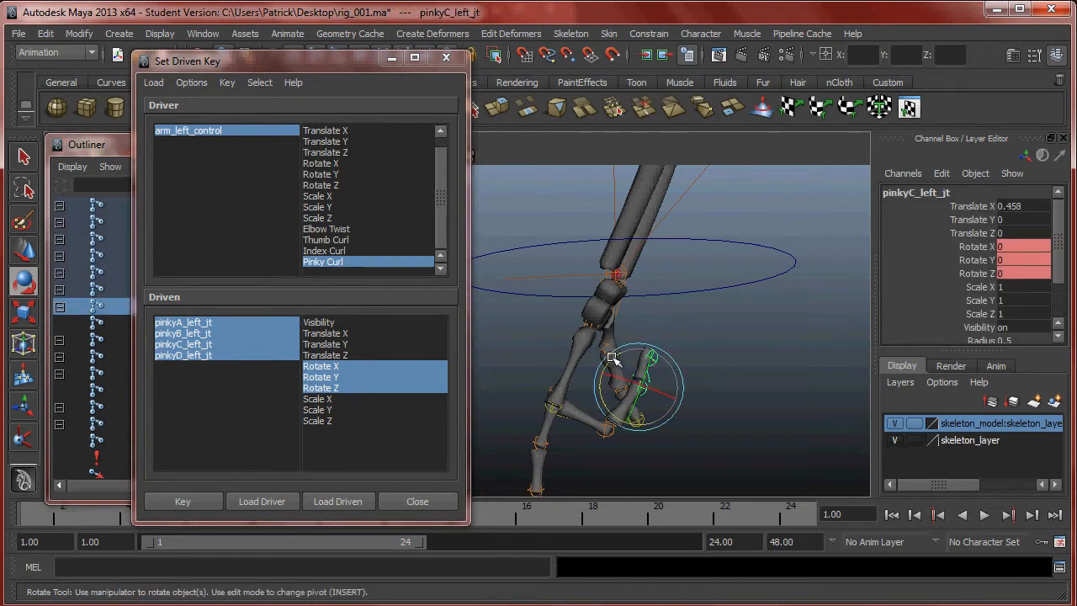
drag(662, 351, 659, 345)
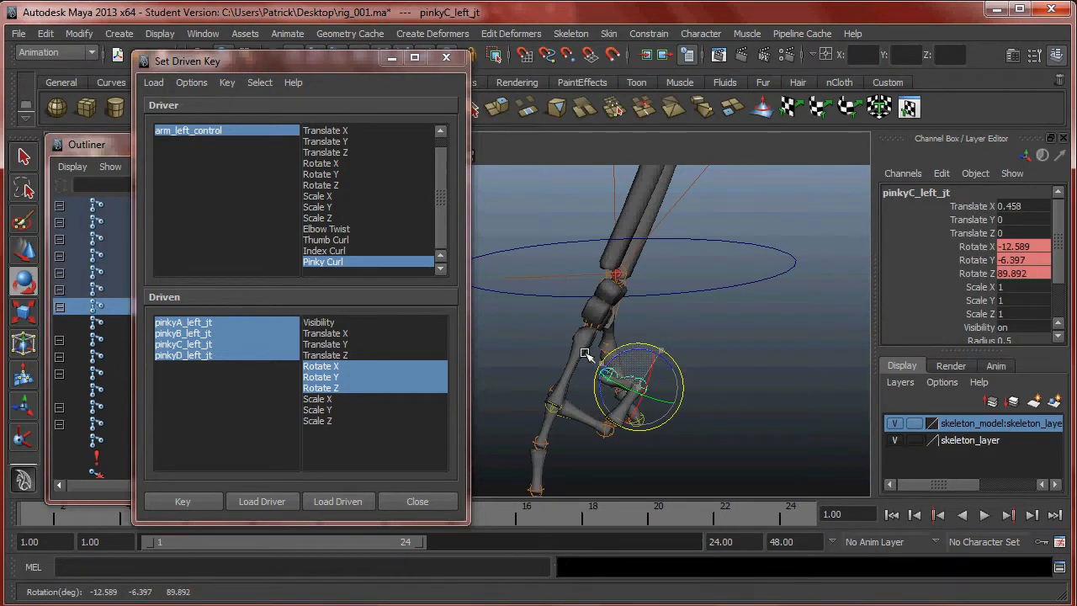
scroll(702, 377, up, 10)
alt+middle_drag(706, 377, 712, 396)
alt+drag(712, 396, 739, 419)
mouse_move(641, 390)
mouse_down()
mouse_move(619, 400)
mouse_move(628, 397)
mouse_up()
alt+drag(741, 388, 724, 313)
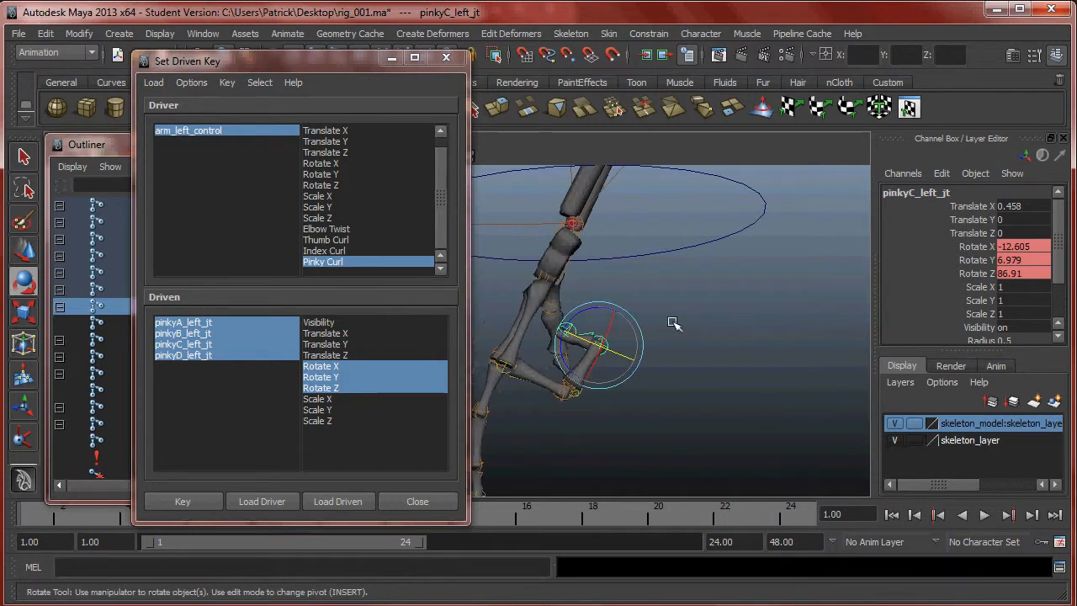
Tighten the pinky's curl by rotating pinkyA_left_jt to about -101° in Z.
click(518, 380)
alt+drag(645, 373, 599, 367)
drag(542, 343, 531, 330)
alt+drag(670, 339, 776, 349)
alt+middle_drag(796, 310, 794, 346)
alt+right_drag(794, 346, 760, 312)
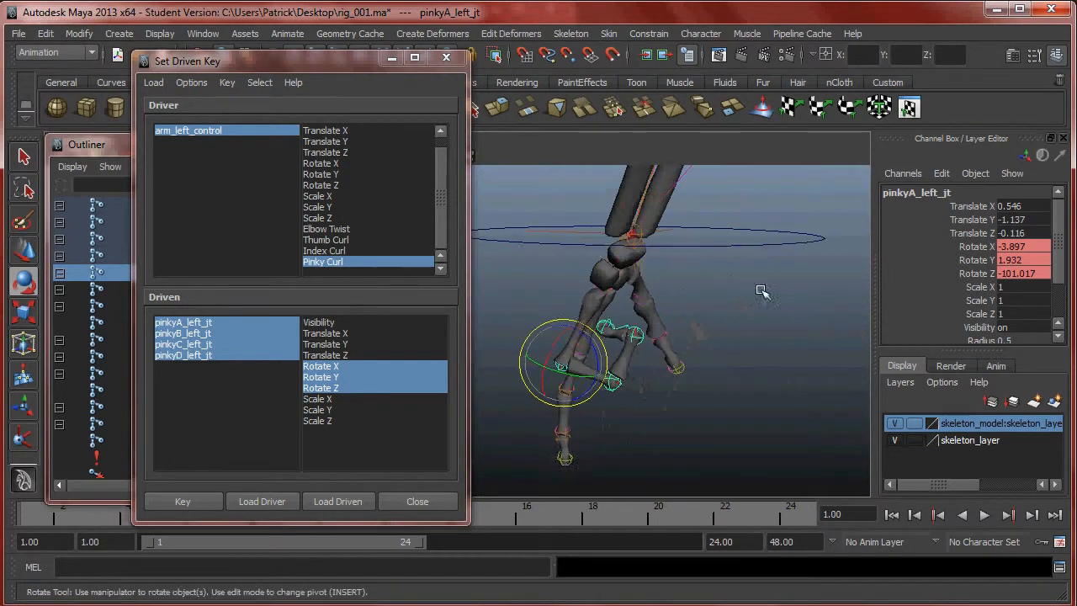
Reselect arm_left_control and key the curled pinky pose for Pinky Curl 10.
drag(765, 217, 781, 271)
scroll(1007, 287, down, 3)
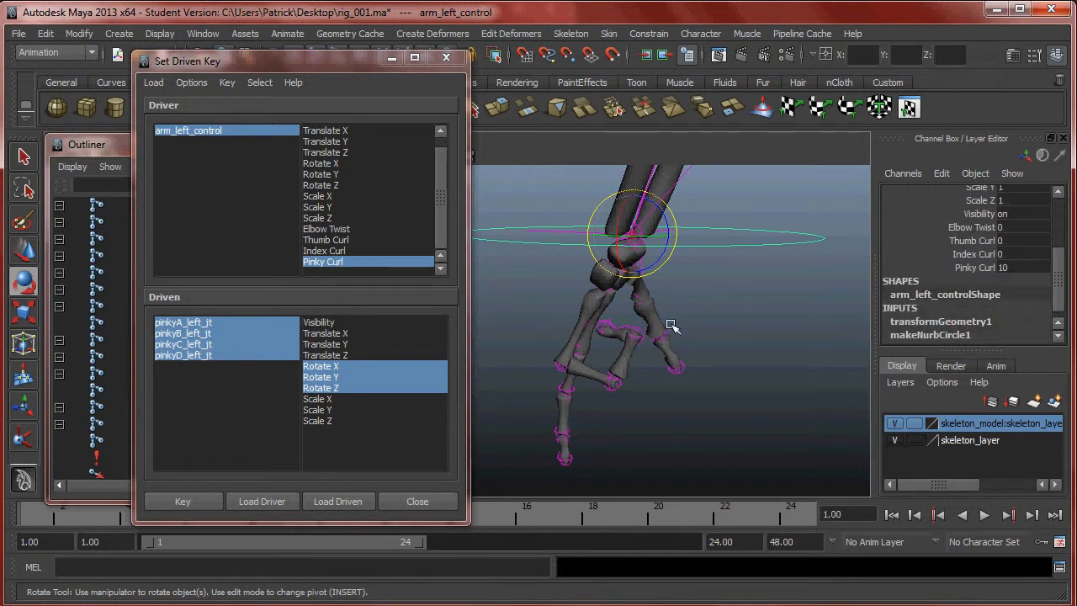
click(183, 501)
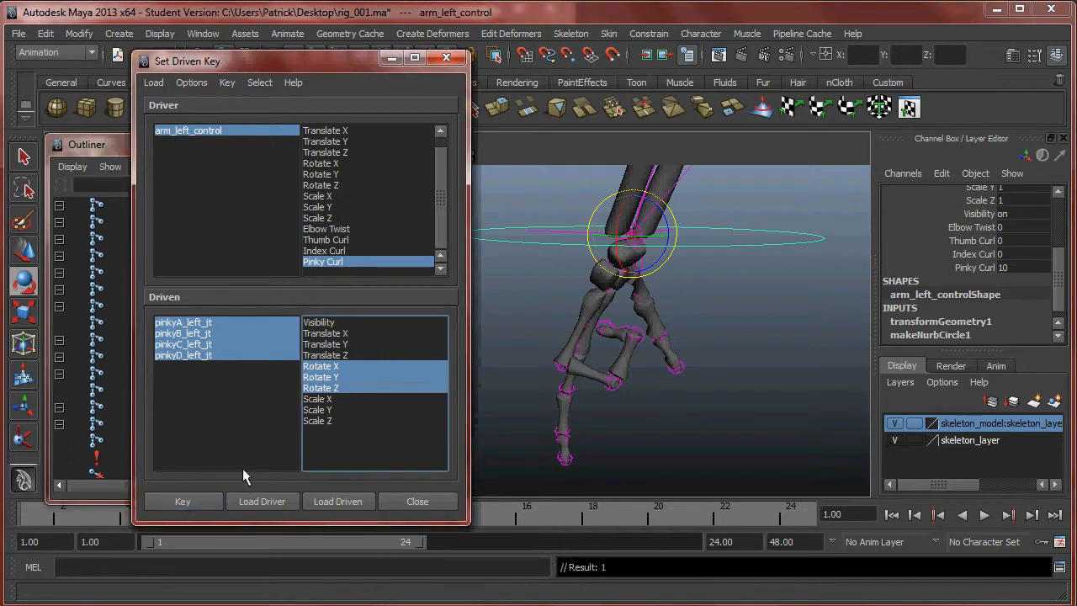
Test the driven pinky by varying Pinky Curl, return it to 0, and close Set Driven Key.
click(974, 268)
middle_drag(816, 295, 697, 288)
alt+drag(670, 321, 690, 332)
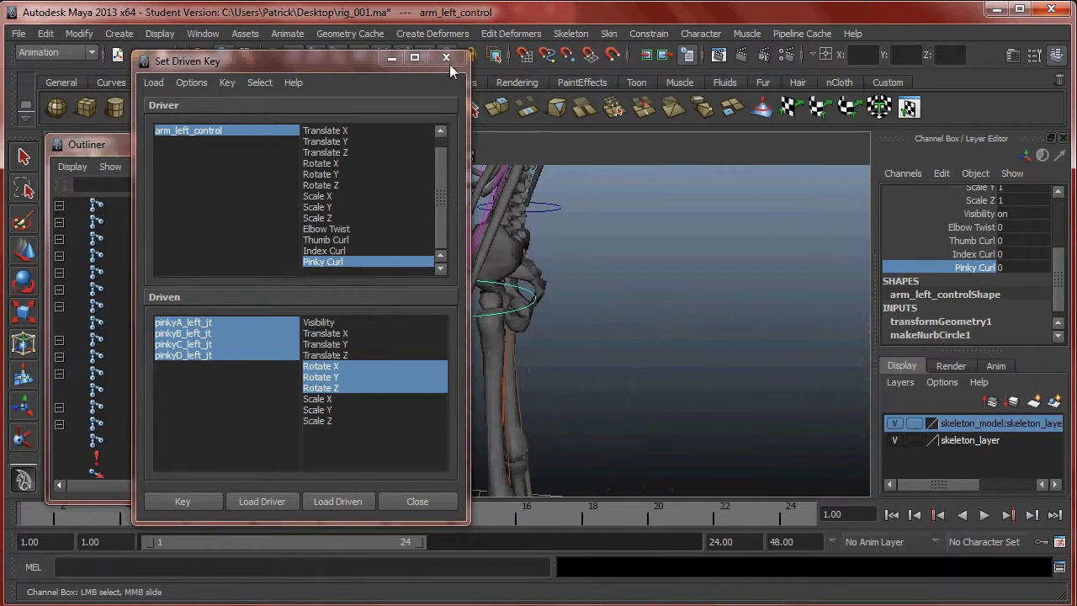
click(446, 57)
Move and rotate arm_left_control to pose the left arm and try out the rig.
alt+drag(547, 248, 664, 289)
alt+right_drag(665, 288, 589, 291)
alt+middle_drag(589, 291, 775, 378)
alt+right_drag(775, 378, 653, 298)
alt+drag(653, 298, 691, 287)
mouse_move(692, 287)
alt+middle_down()
mouse_move(695, 310)
mouse_move(695, 286)
alt+middle_up()
alt+right_drag(717, 306, 612, 303)
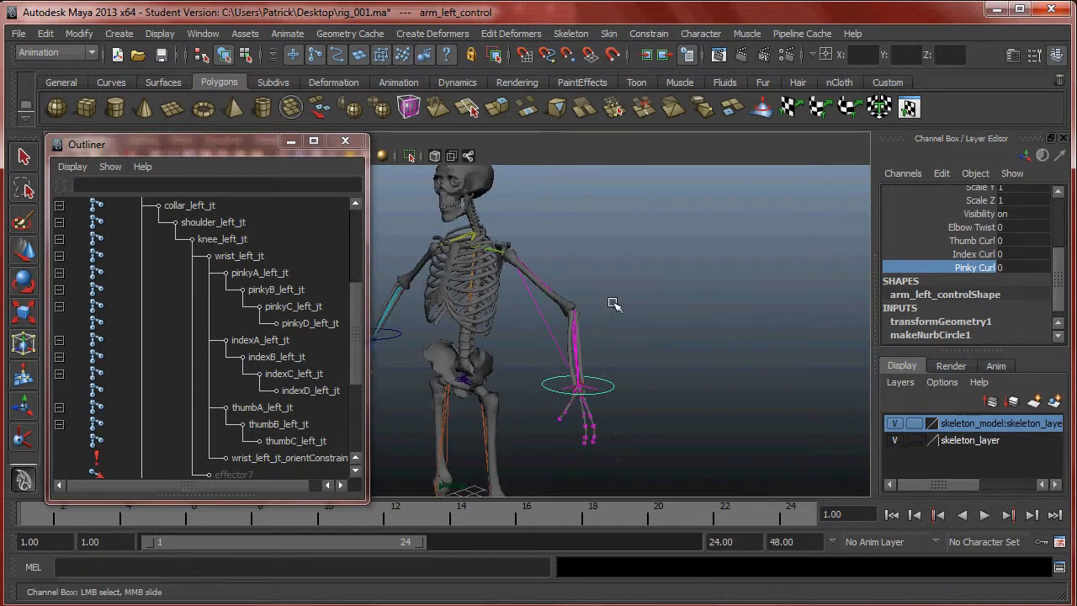
key(w)
alt+drag(640, 376, 679, 352)
key(e)
key(w)
alt+drag(578, 348, 652, 301)
key(e)
key(w)
key(e)
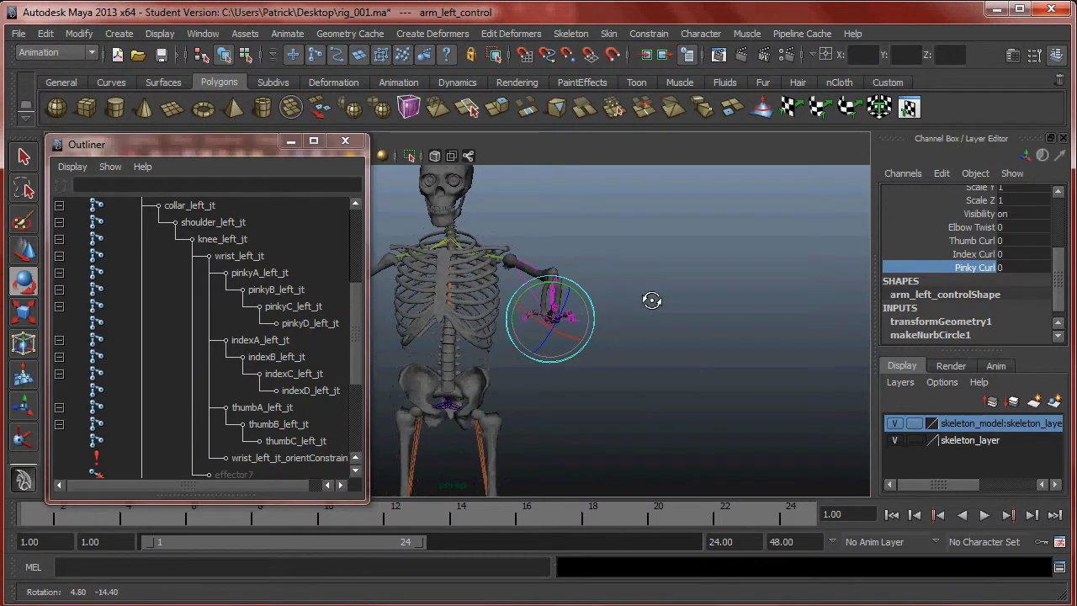
Test the elbow's swing on the posed left arm by varying Elbow Twist on arm_left_control.
click(972, 228)
middle_drag(547, 281, 687, 307)
alt+drag(687, 307, 666, 329)
middle_drag(666, 329, 716, 322)
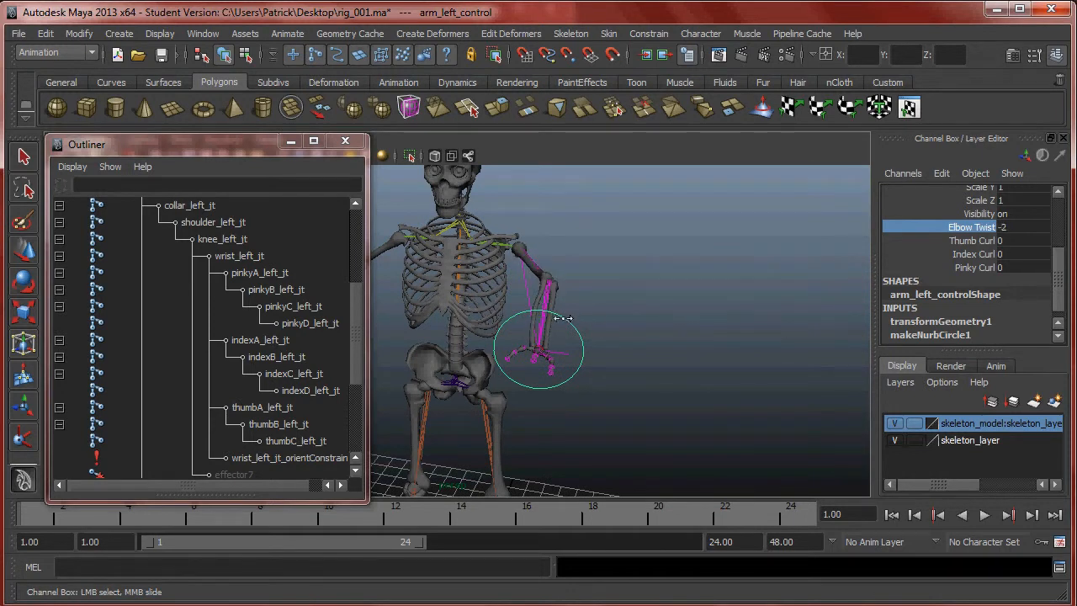
alt+drag(577, 312, 680, 306)
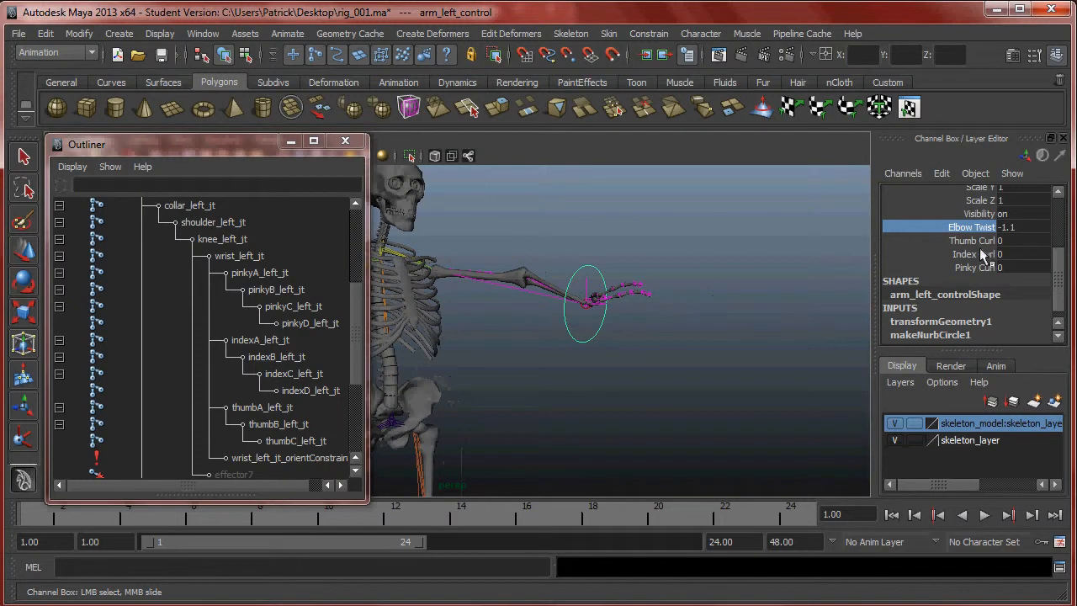
Test the posed hand with Thumb, Index and Pinky Curl at 4.5 and Elbow Twist at 6.3.
drag(976, 241, 984, 275)
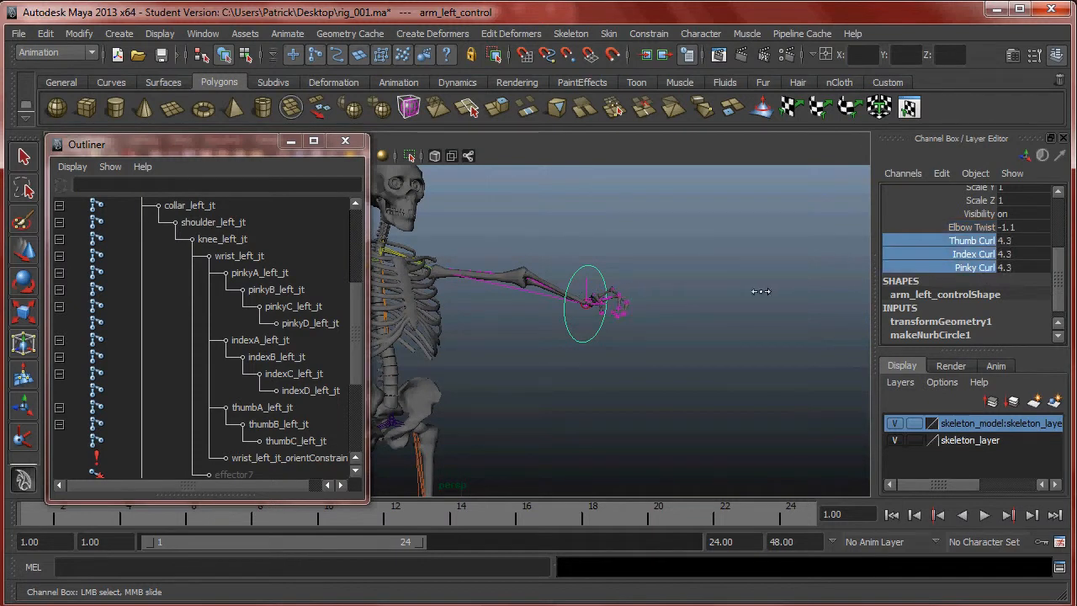
key(e)
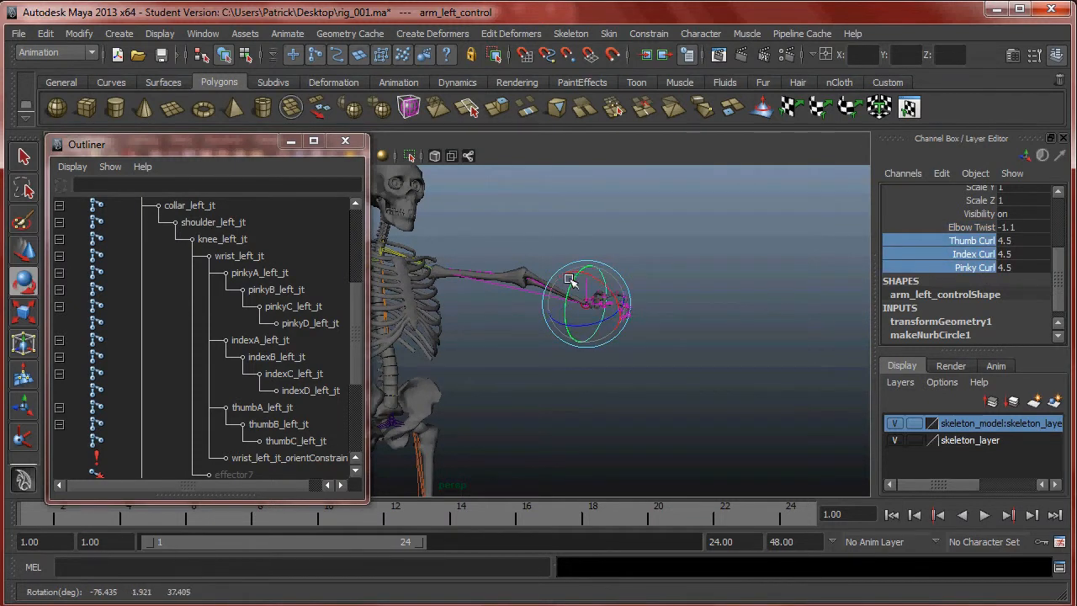
key(w)
drag(588, 306, 845, 263)
click(977, 227)
middle_drag(976, 236, 662, 270)
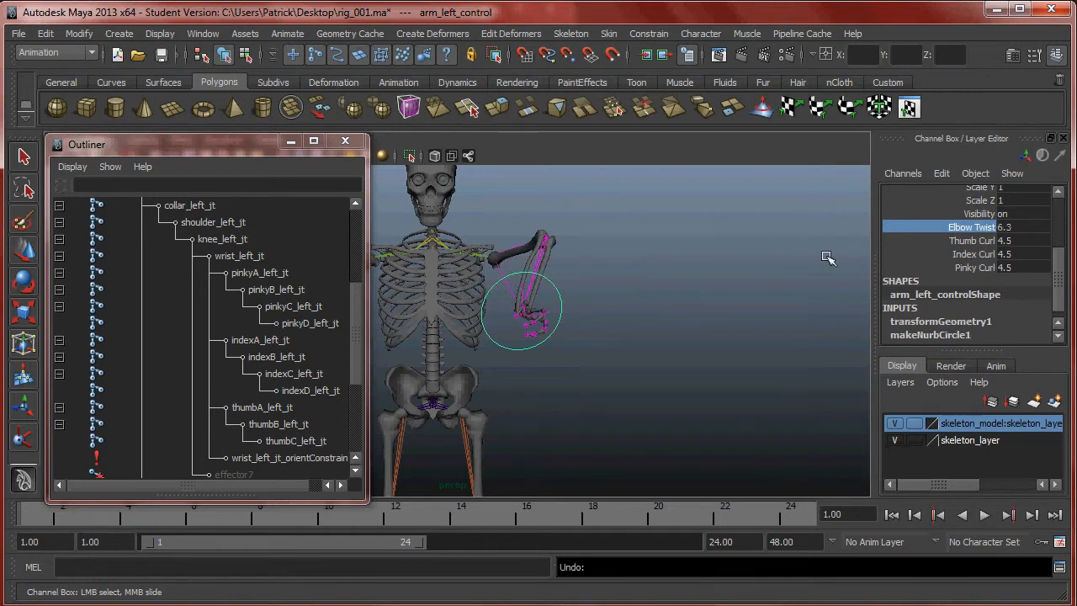
Reset Elbow Twist, Thumb Curl, Index Curl and Pinky Curl on arm_left_control to 0.
drag(1001, 227, 1018, 268)
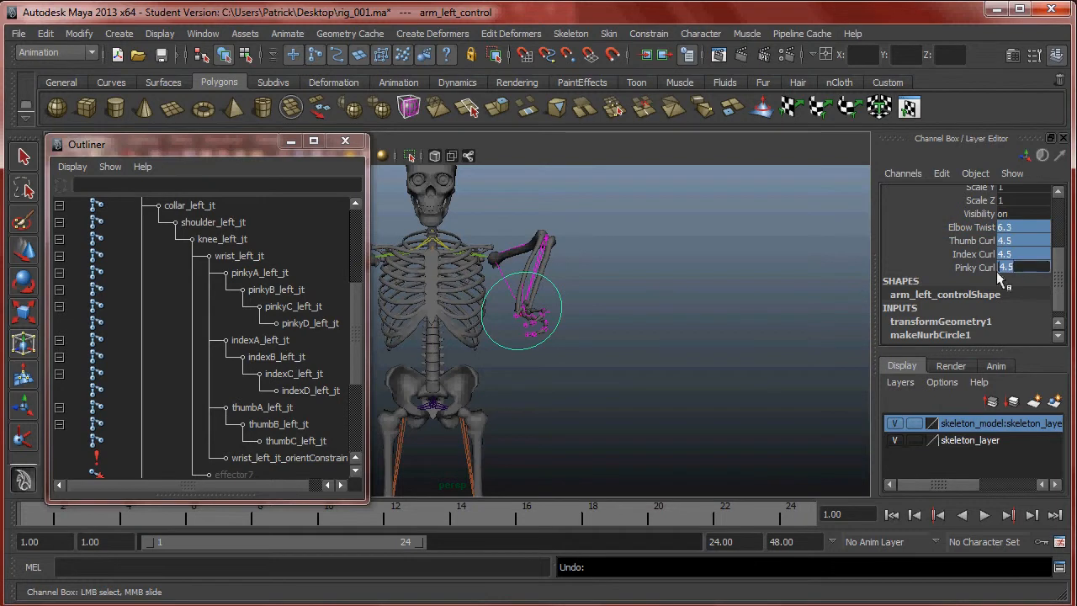
key(Return)
alt+drag(699, 311, 752, 348)
key(w)
alt+right_drag(751, 348, 772, 332)
alt+middle_drag(772, 331, 702, 365)
alt+right_drag(702, 365, 792, 362)
alt+drag(792, 361, 748, 356)
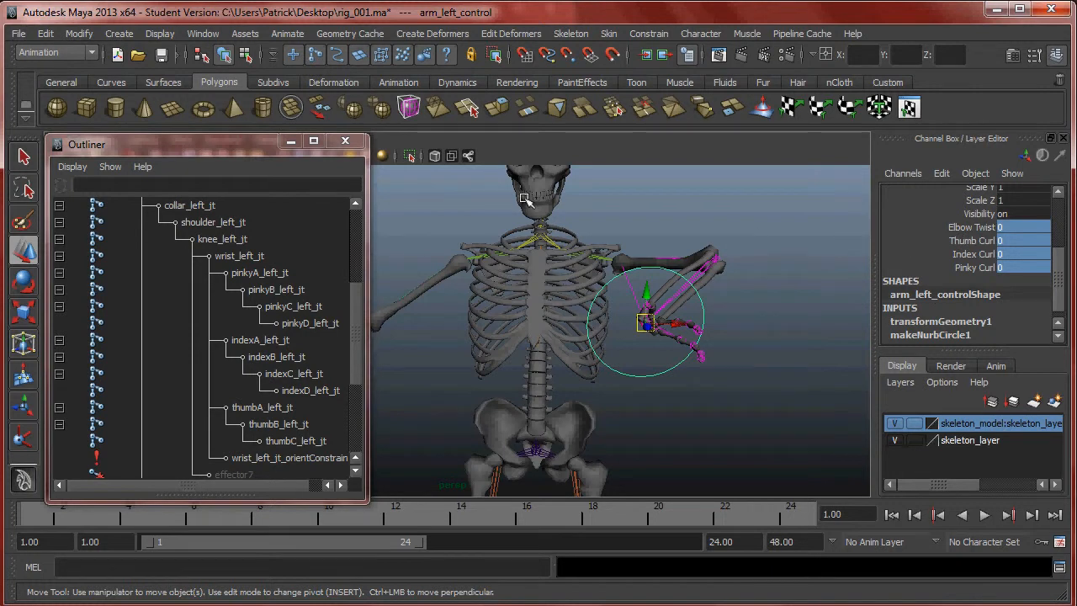
Open the Set Driven Key window again with arm_left_control selected.
click(286, 33)
mouse_move(328, 135)
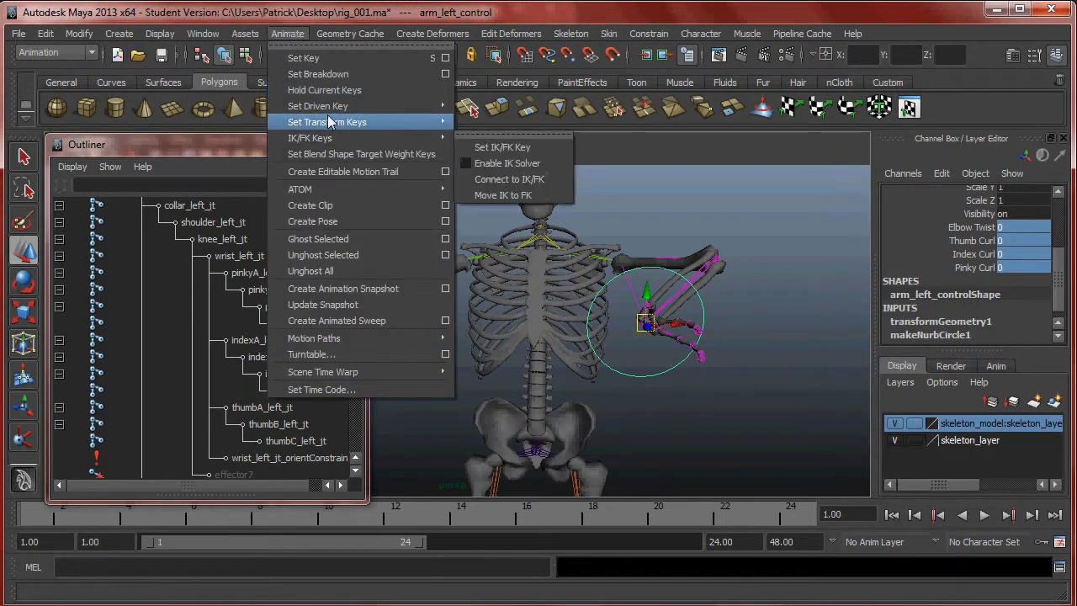
mouse_move(344, 108)
click(488, 115)
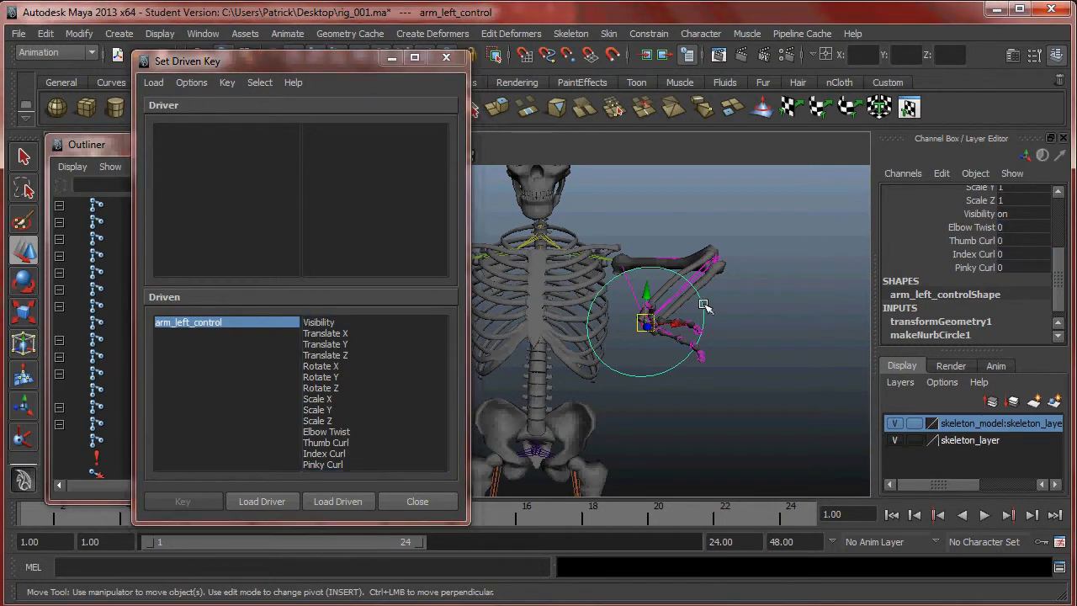
Rotate arm_left_control to turn the left hand, and select arm_left_IK_RP at the wrist.
alt+drag(720, 308, 704, 365)
key(e)
drag(669, 294, 649, 248)
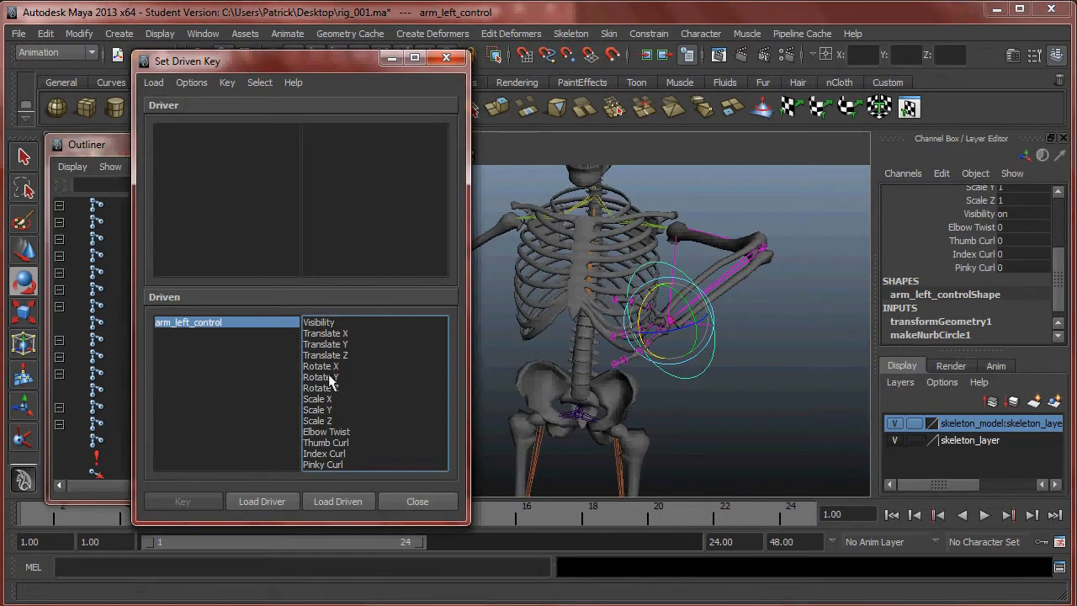
click(711, 320)
click(714, 326)
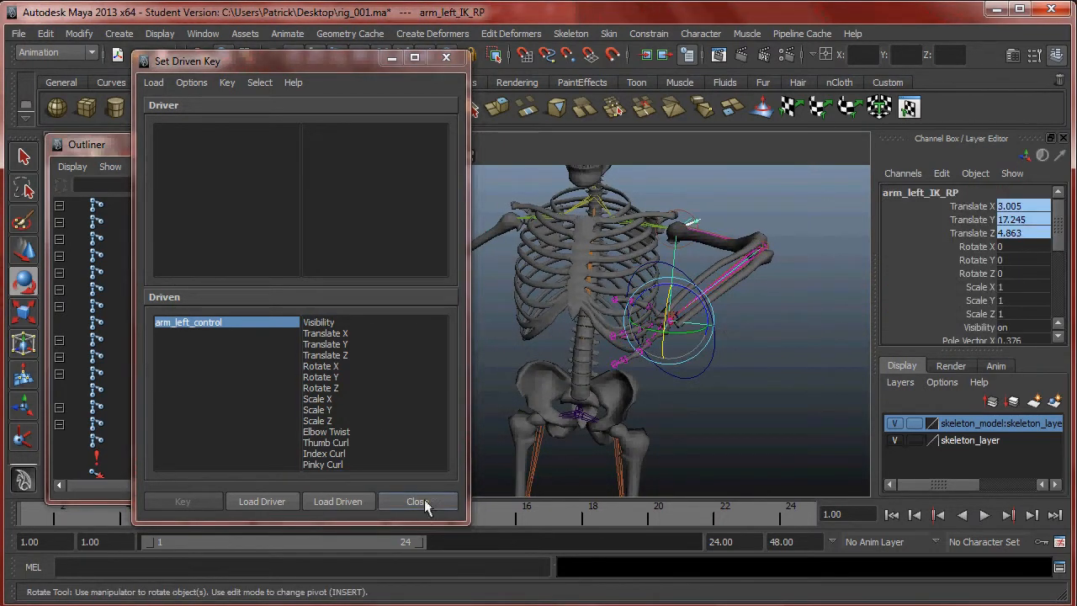
Load arm_left_control as the driver in Set Driven Key and choose its Elbow Twist attribute.
click(270, 501)
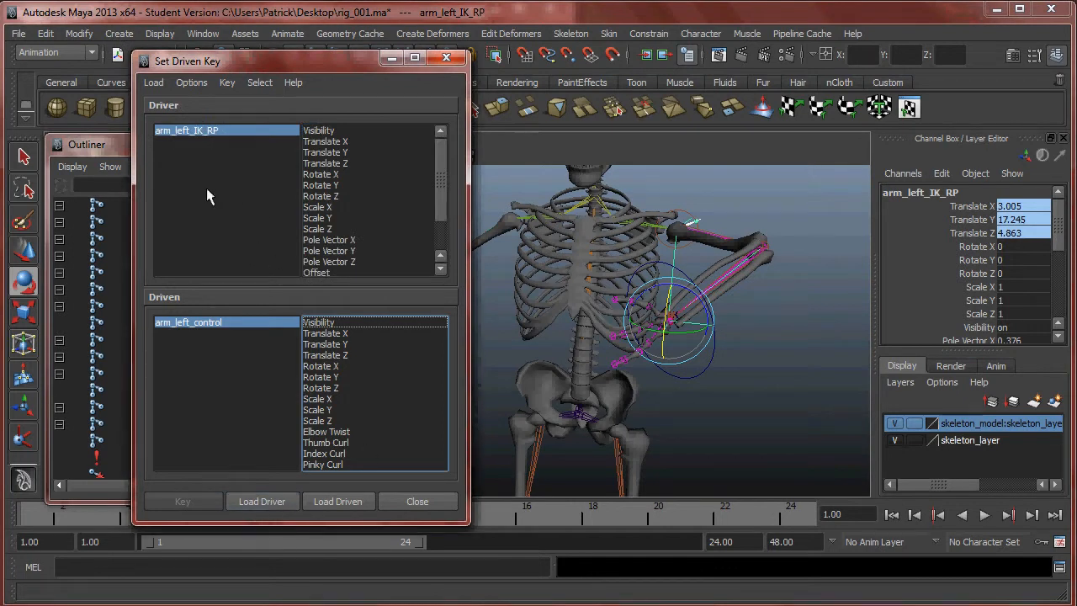
click(760, 376)
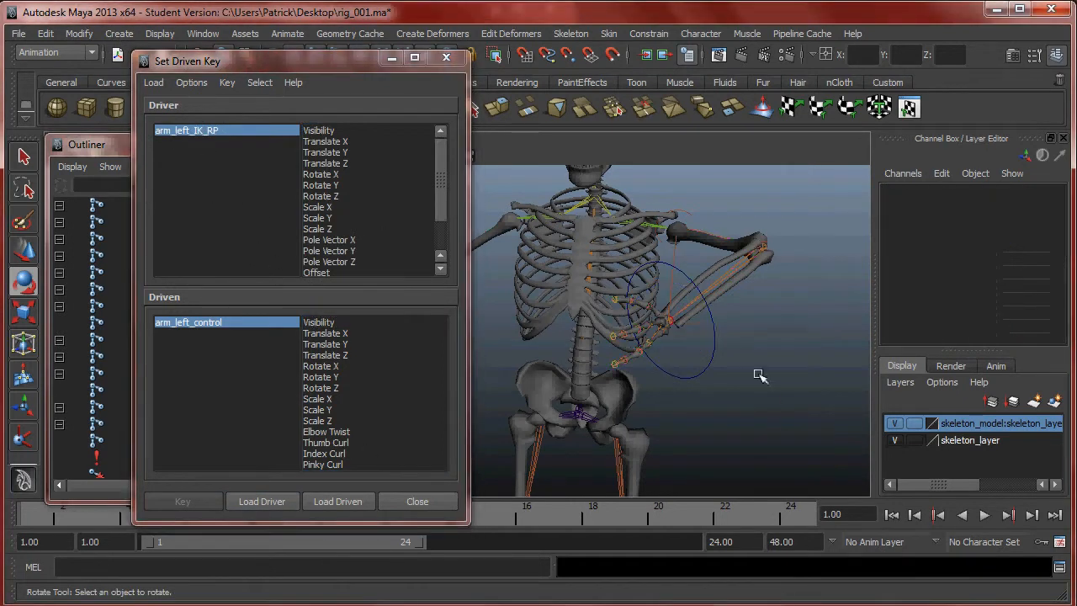
click(711, 360)
click(263, 498)
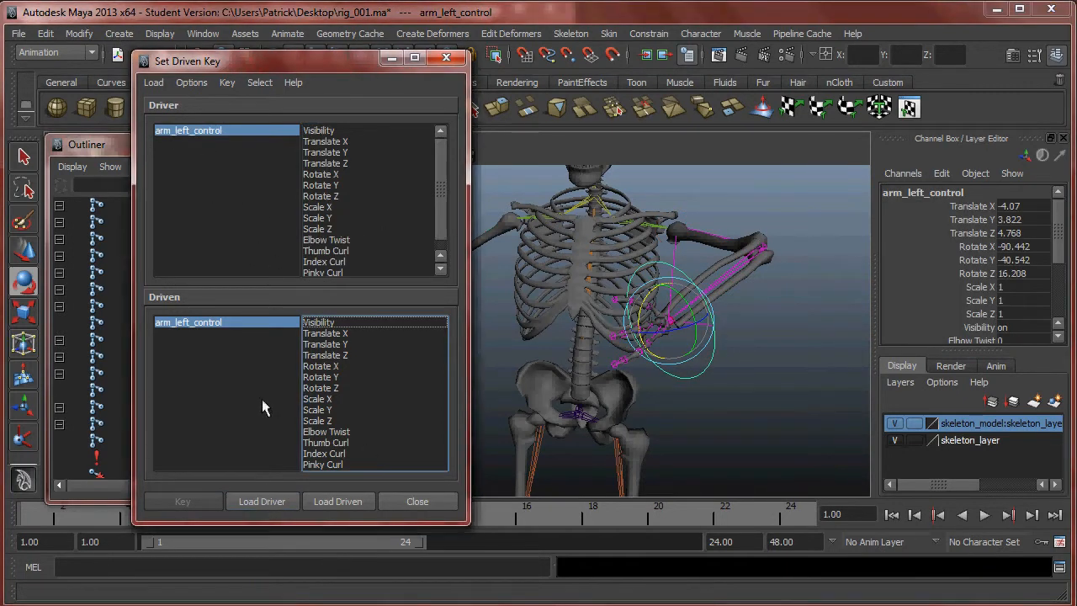
click(347, 241)
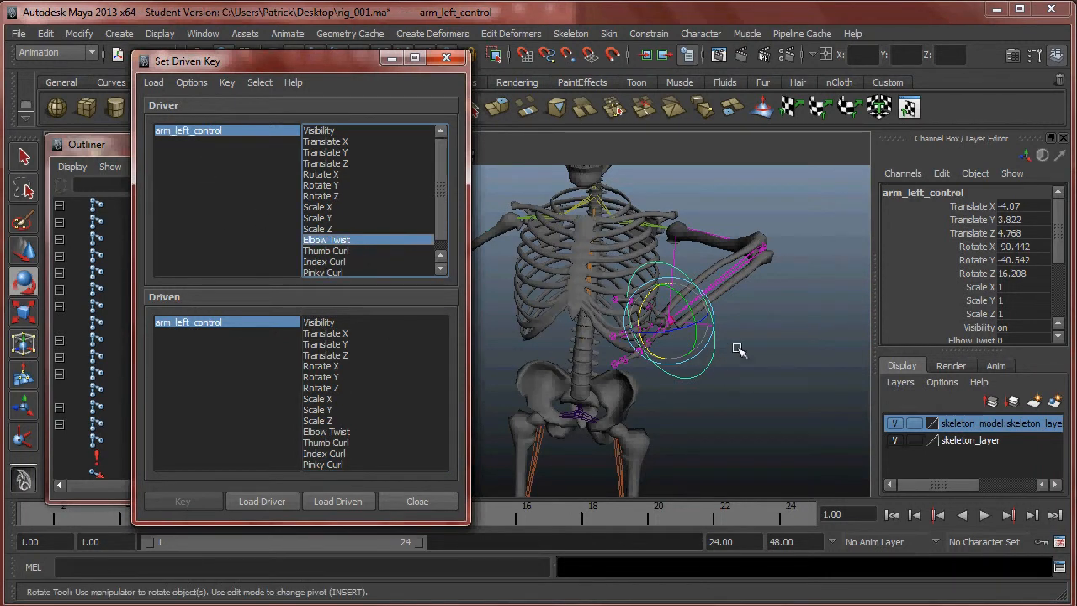
Check the Twist channel of arm_left_IK_RP and set Elbow Twist on arm_left_control to 10.
alt+right_drag(735, 373, 820, 387)
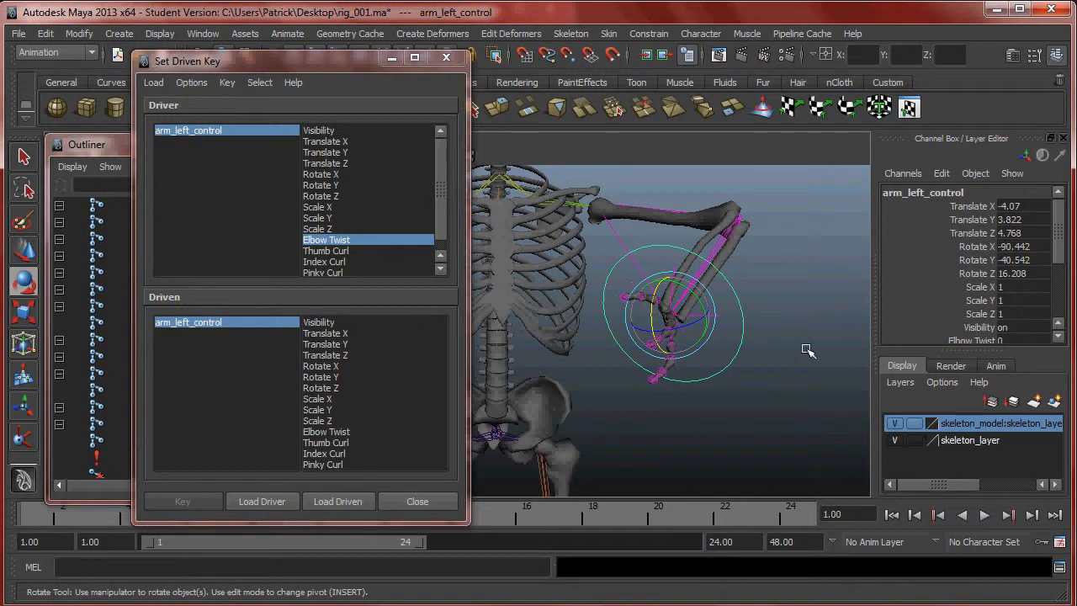
click(807, 349)
click(714, 315)
mouse_move(766, 339)
alt+mouse_down()
mouse_move(757, 359)
mouse_move(763, 326)
mouse_move(773, 329)
alt+mouse_up()
scroll(1010, 312, down, 5)
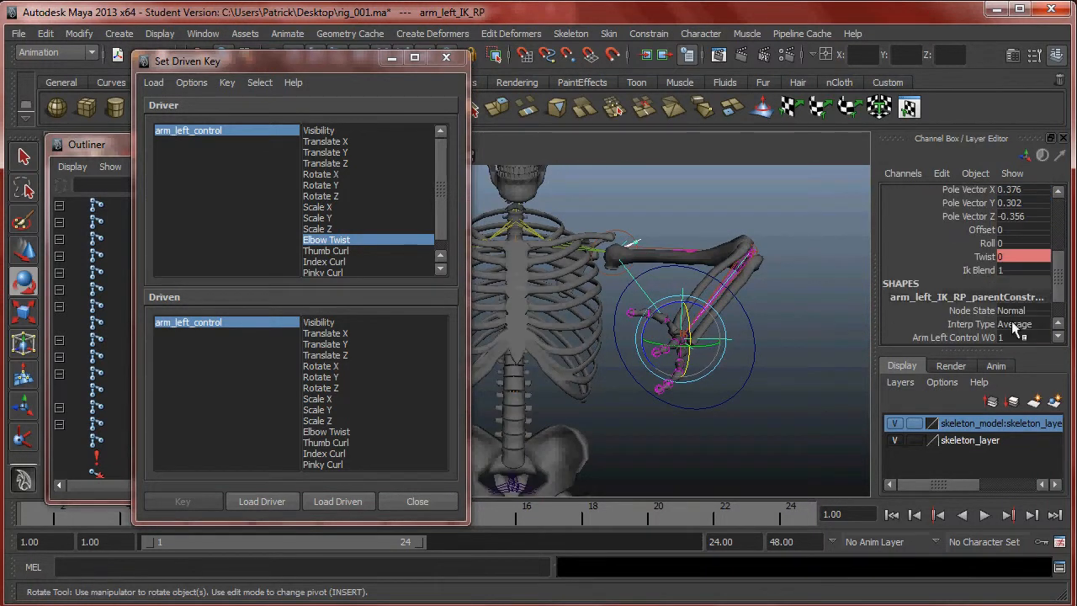
scroll(1012, 320, up, 2)
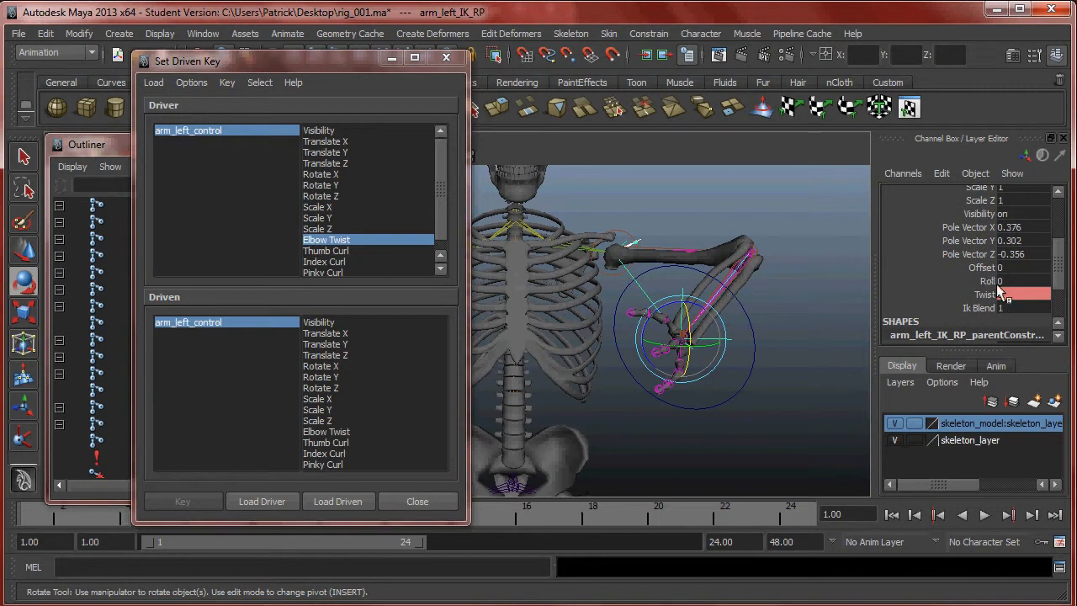
click(760, 325)
click(976, 228)
middle_drag(833, 323, 1001, 311)
scroll(992, 251, down, 1)
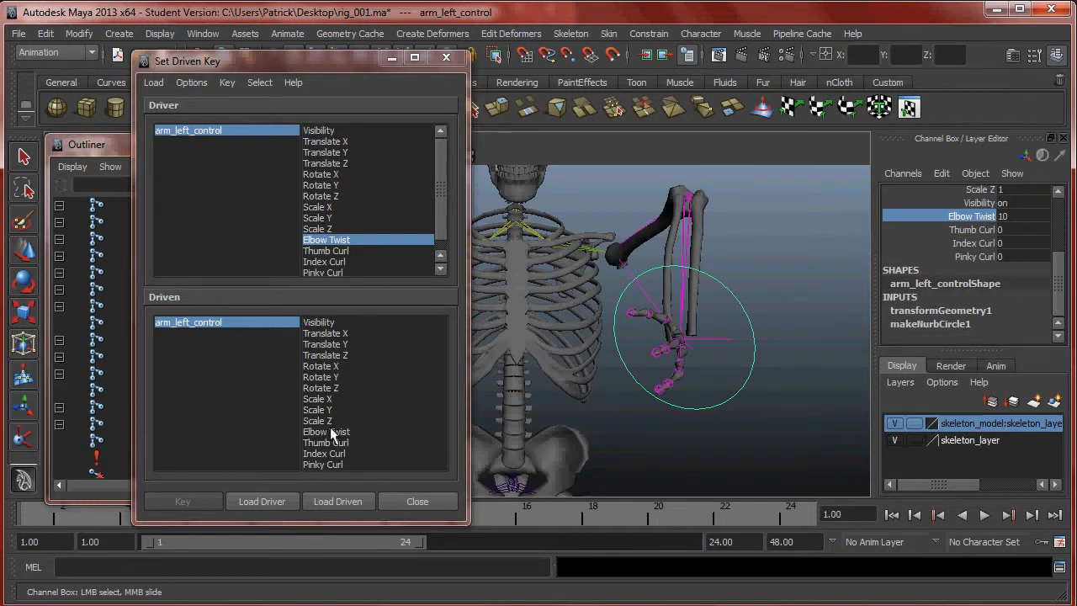
Load arm_left_IK_RP as the driven object and choose its Twist attribute.
click(729, 340)
key(e)
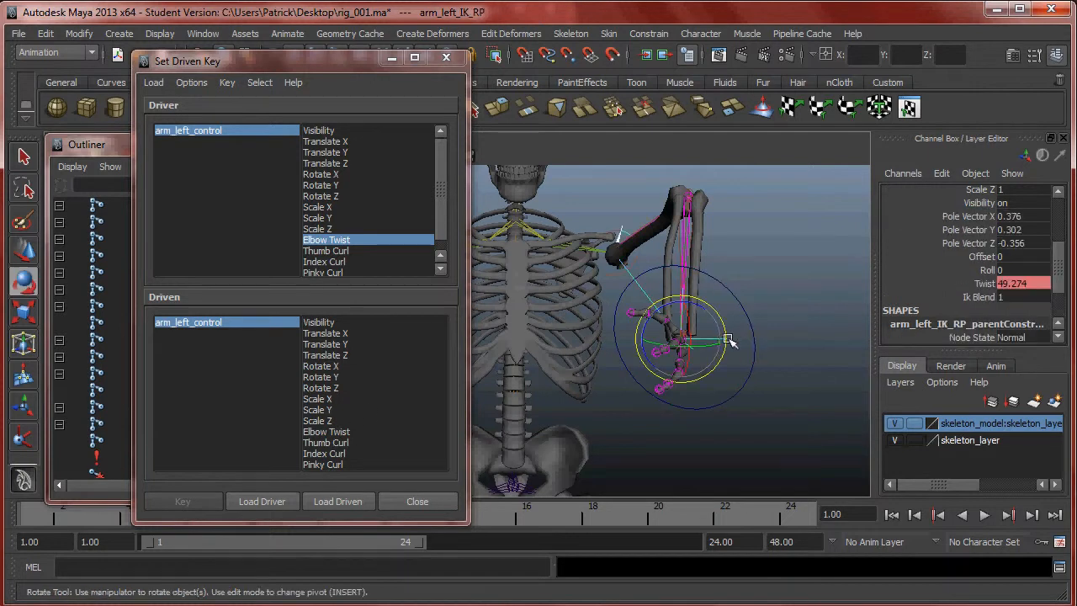
click(335, 501)
scroll(359, 420, down, 2)
click(328, 454)
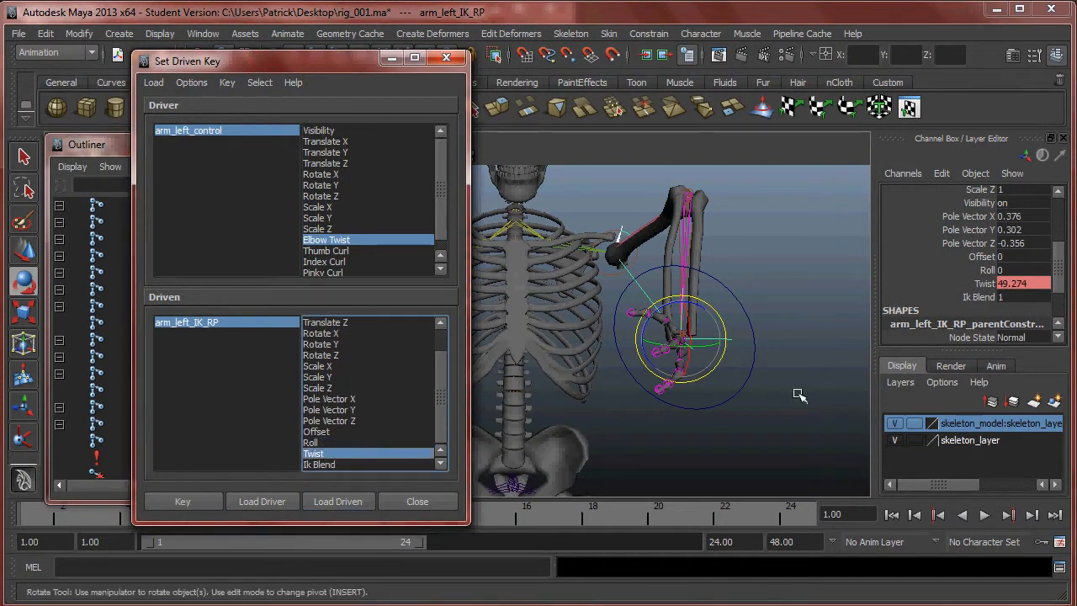
Set the Twist of arm_left_IK_RP to about -113.446 and key it against Elbow Twist.
scroll(1033, 280, down, 2)
click(983, 253)
middle_drag(841, 328, 722, 352)
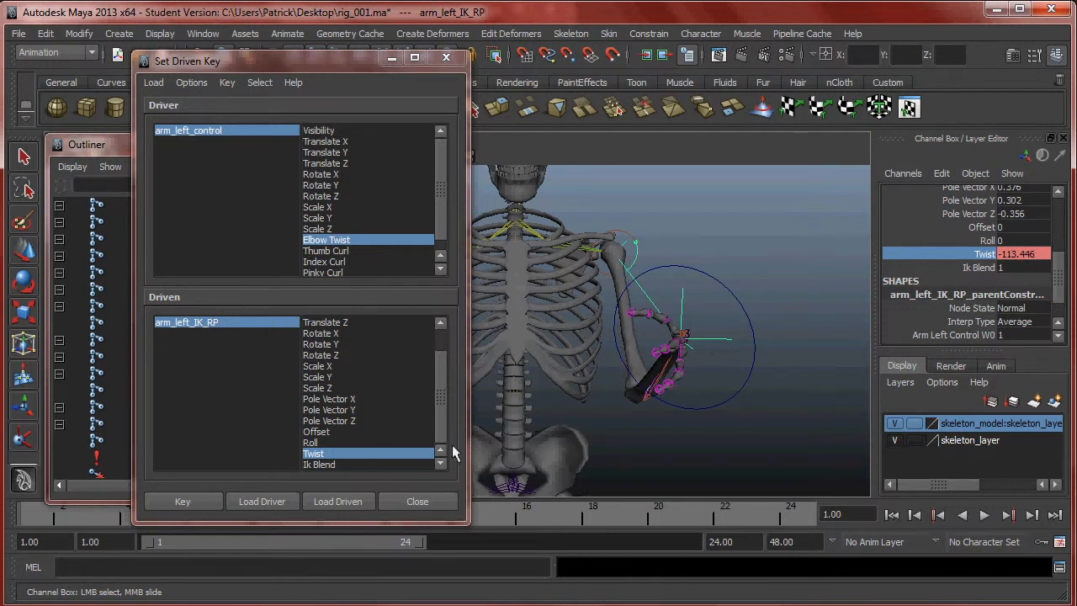
click(190, 497)
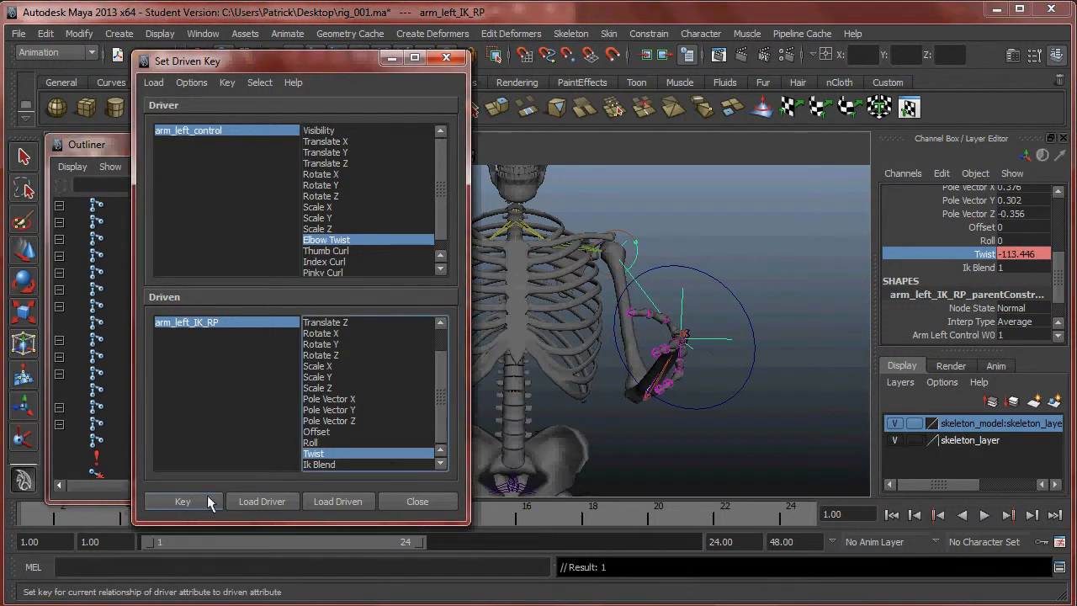
Test the keyed elbow by varying Elbow Twist on arm_left_control and setting it to 4.2.
click(738, 289)
click(733, 295)
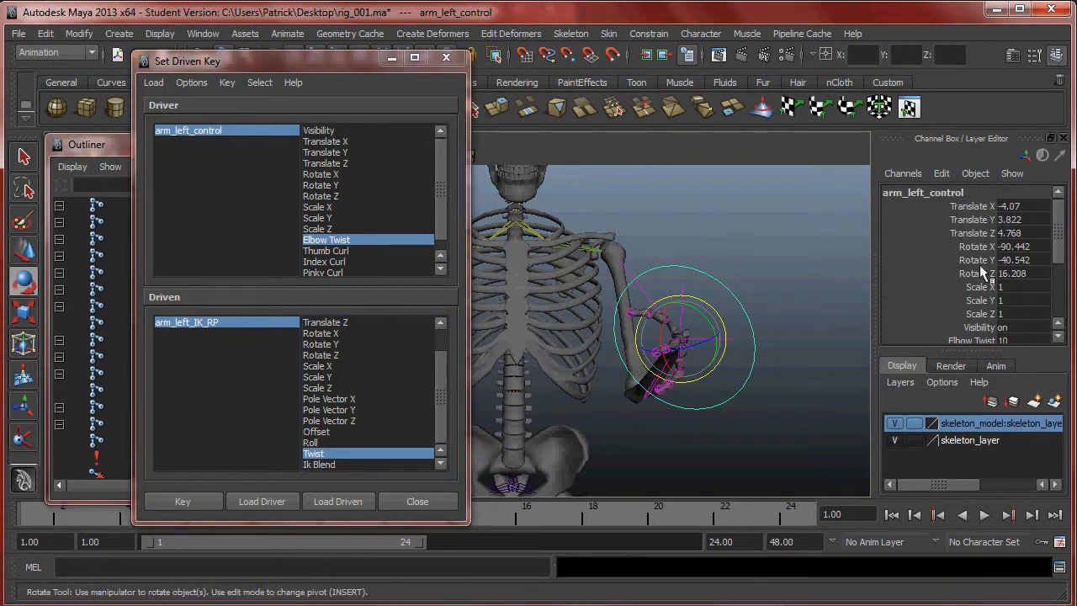
scroll(1000, 288, down, 2)
click(976, 302)
middle_drag(805, 304, 753, 316)
alt+drag(773, 317, 734, 298)
middle_drag(734, 297, 725, 299)
Move and rotate arm_left_control to extend the left hand forward from the body, with Rotate Z at about 61.3.
alt+drag(729, 310, 669, 374)
key(w)
alt+middle_drag(690, 316, 764, 318)
drag(645, 371, 592, 358)
key(e)
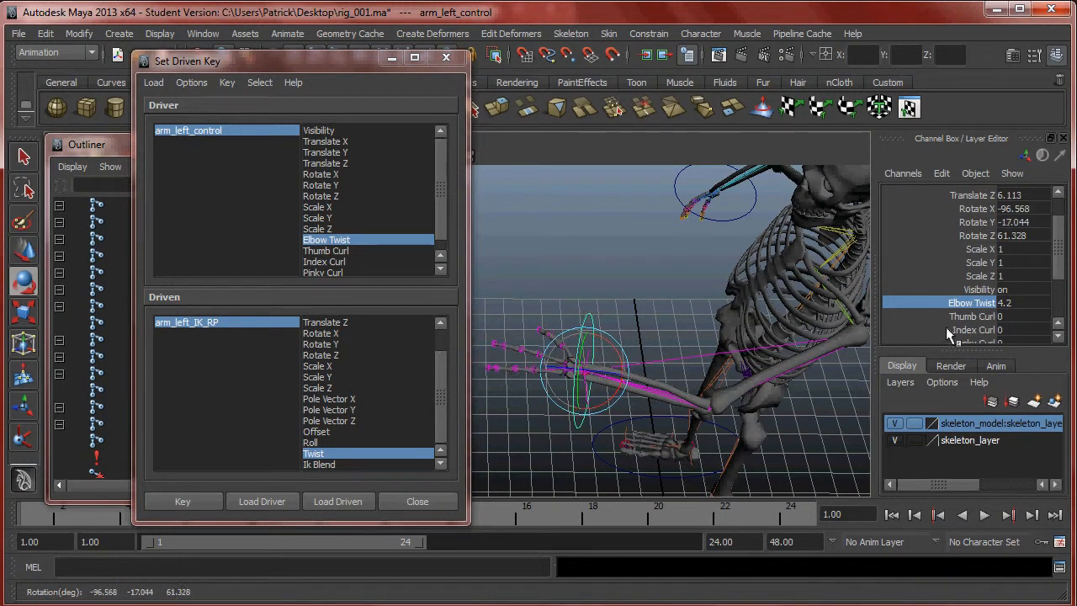
Undo the last rotations of arm_left_control and set its Elbow Twist to 2.6.
key(ctrl+z)
key(ctrl+z)
click(978, 305)
middle_drag(717, 331, 678, 316)
alt+drag(679, 316, 817, 283)
alt+middle_drag(789, 323, 893, 373)
middle_drag(813, 361, 841, 370)
Lock and hide the Scale X, Scale Y, Scale Z and Visibility channels of arm_left_control.
scroll(1015, 226, up, 3)
drag(1021, 211, 1014, 347)
click(986, 243)
drag(989, 245, 986, 287)
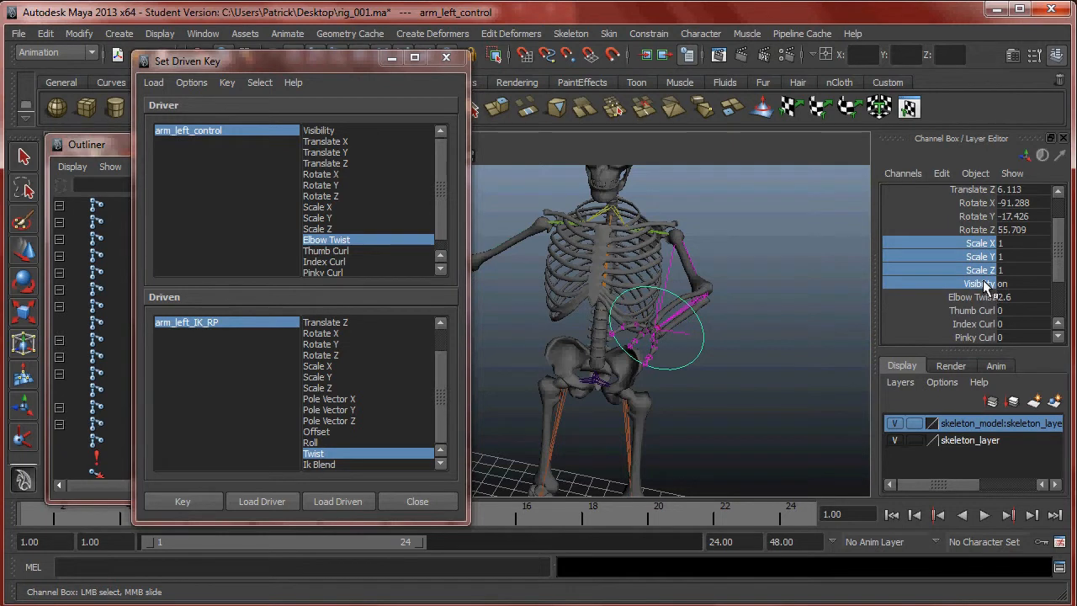
right_click(983, 257)
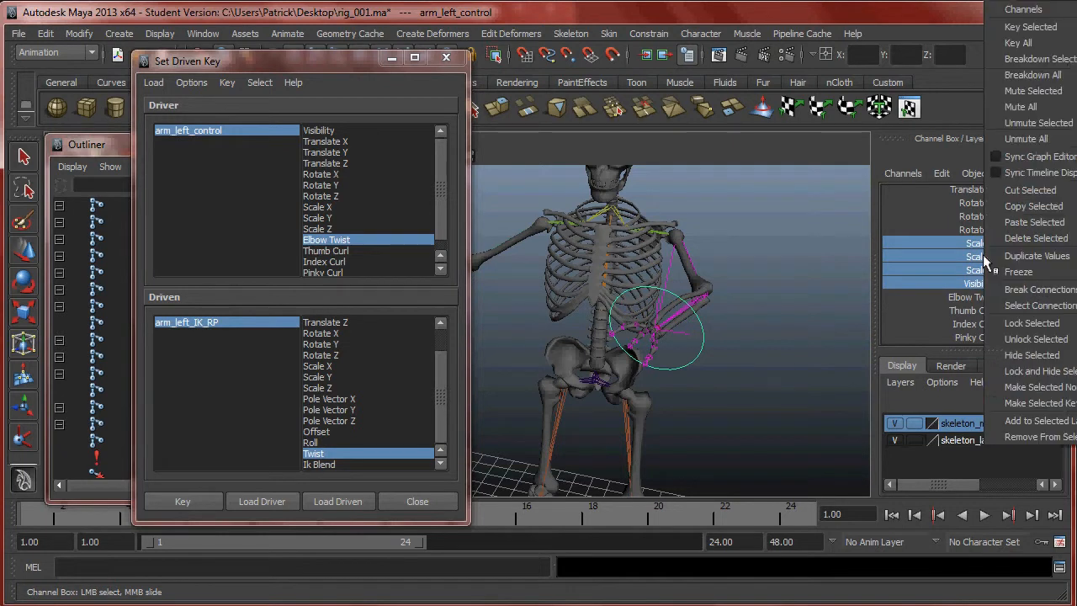
click(1050, 372)
scroll(1016, 270, up, 1)
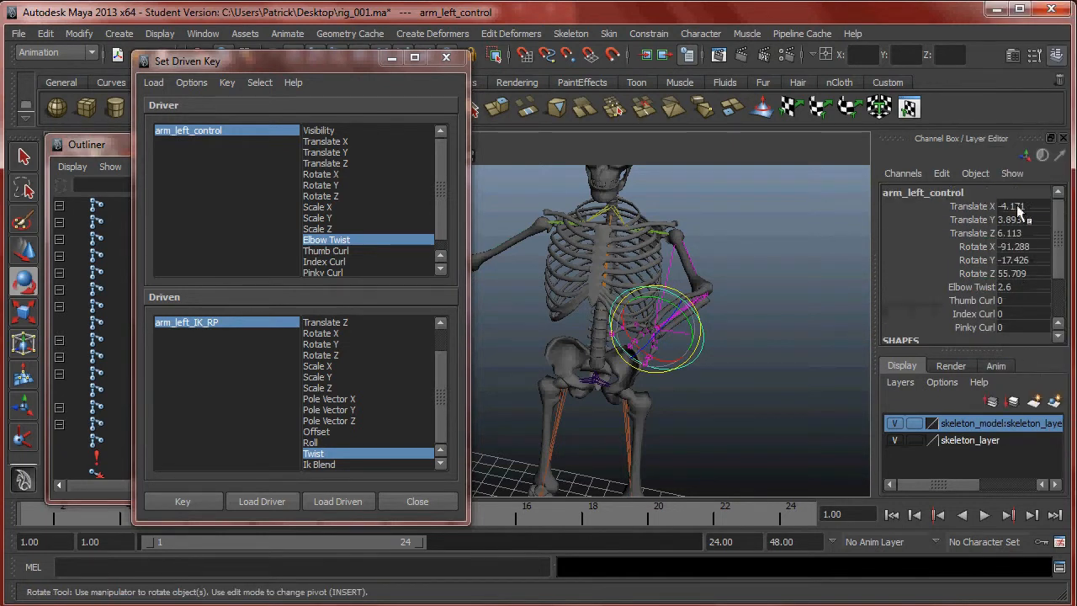
Reset all remaining channels of arm_left_control to 0 and test the elbow with Elbow Twist at 8.3 and 0.5.
drag(1015, 207, 1022, 321)
key(Return)
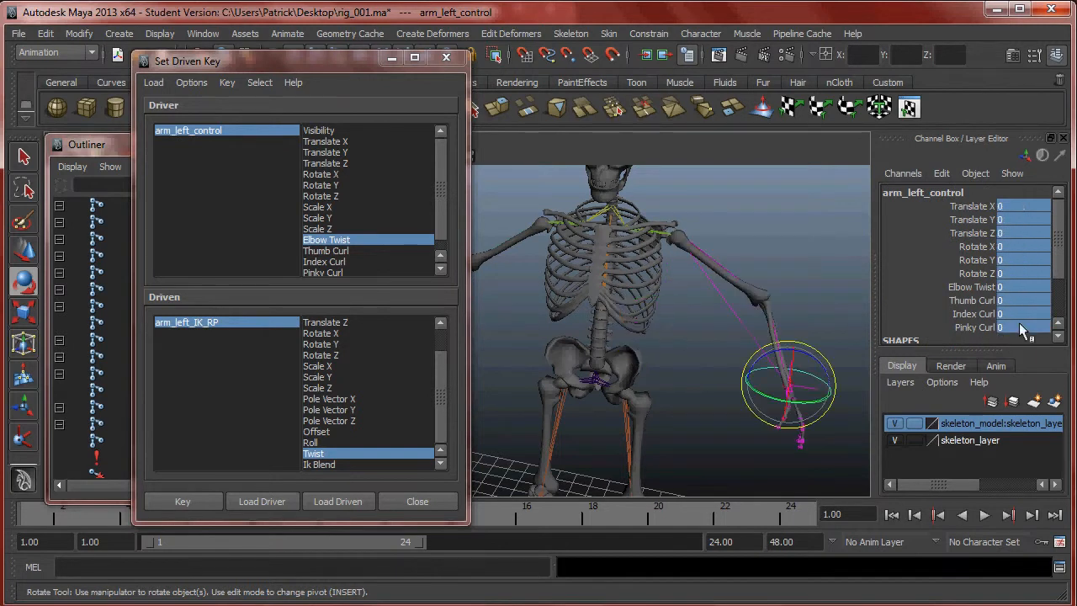
alt+drag(803, 379, 733, 272)
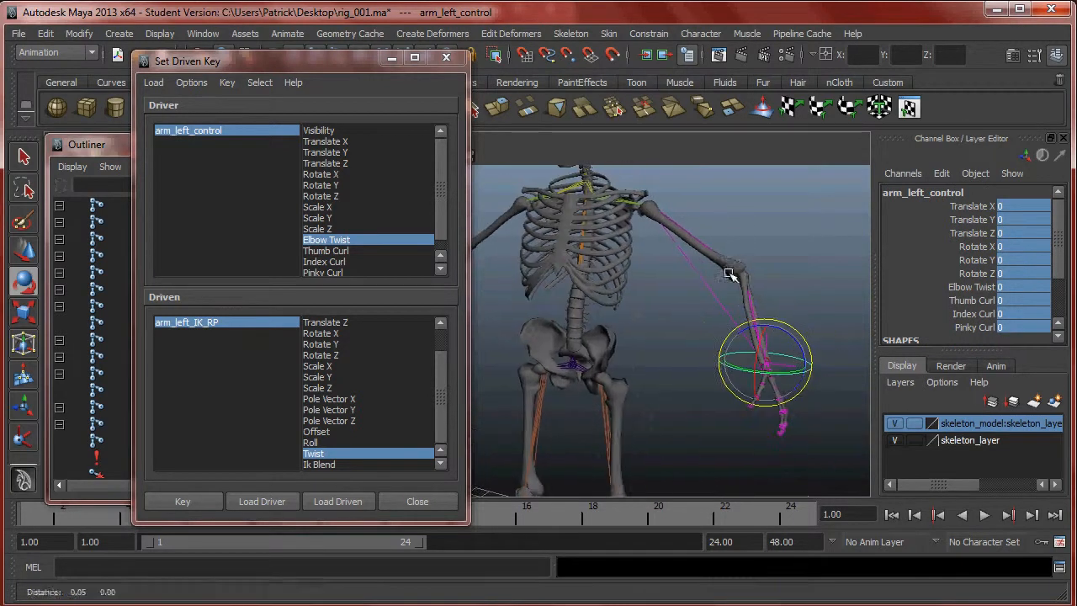
click(967, 287)
middle_drag(873, 282, 901, 295)
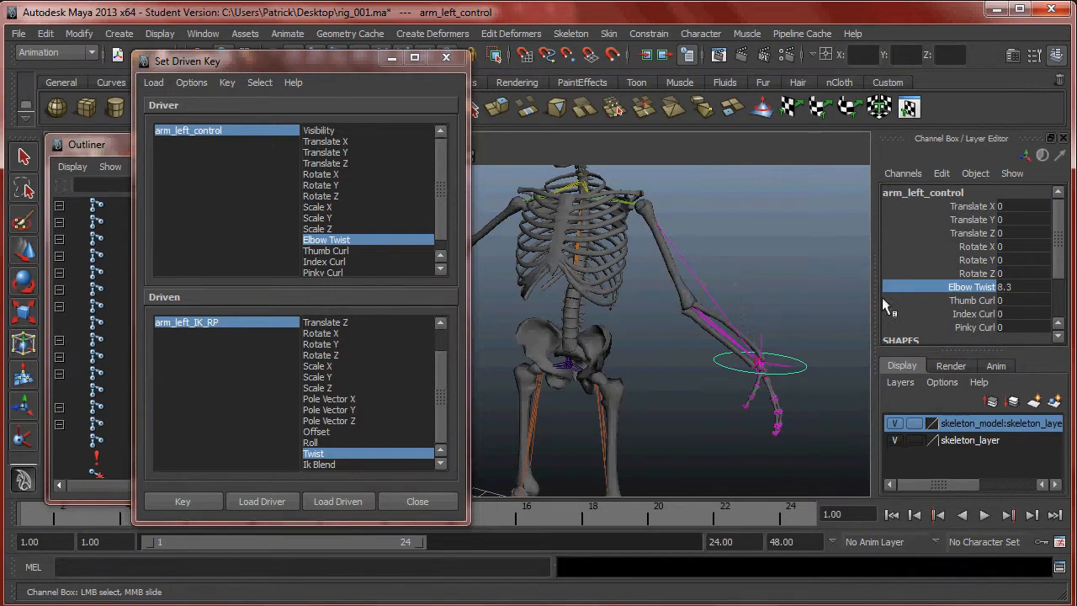
alt+drag(858, 291, 815, 311)
alt+middle_drag(816, 311, 748, 284)
alt+drag(748, 283, 801, 297)
middle_drag(801, 297, 723, 297)
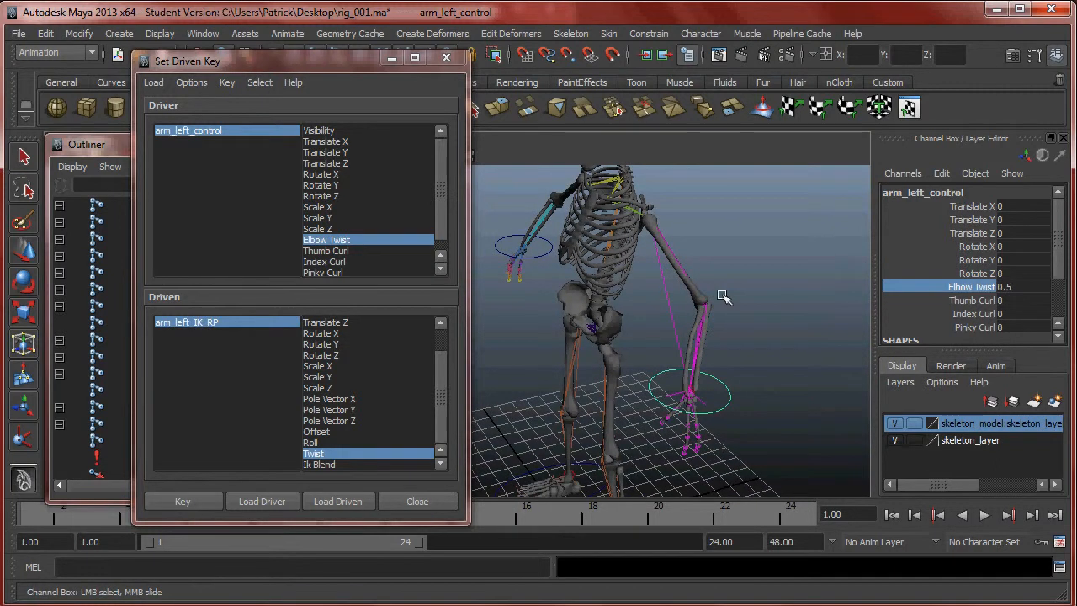
Zero all arm_left_control channels, and move and rotate it to bring the left hand in front of the waist, with Rotate X about -77.6.
drag(1021, 207, 1022, 328)
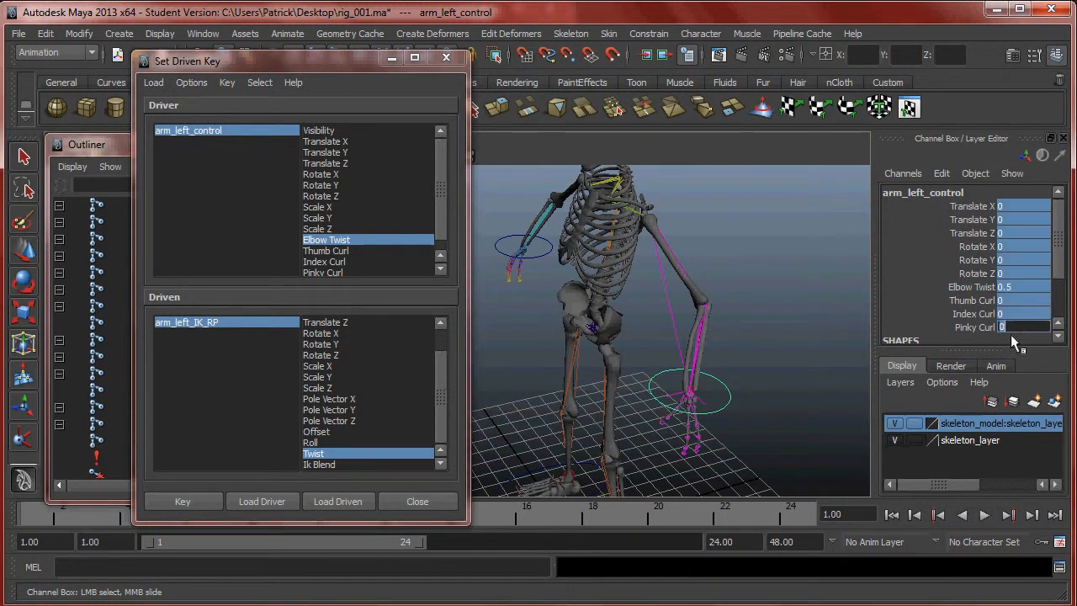
key(Return)
alt+drag(689, 362, 740, 374)
key(w)
drag(692, 409, 584, 363)
key(e)
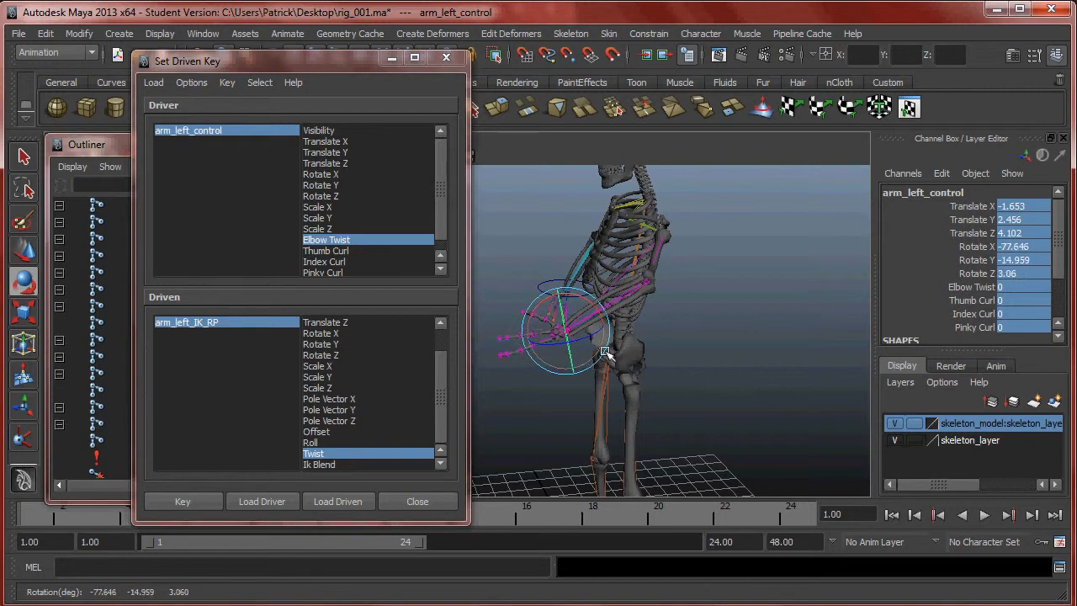
Set Thumb, Index and Pinky Curl on arm_left_control to 10 and Elbow Twist to 3.2.
drag(963, 302, 968, 326)
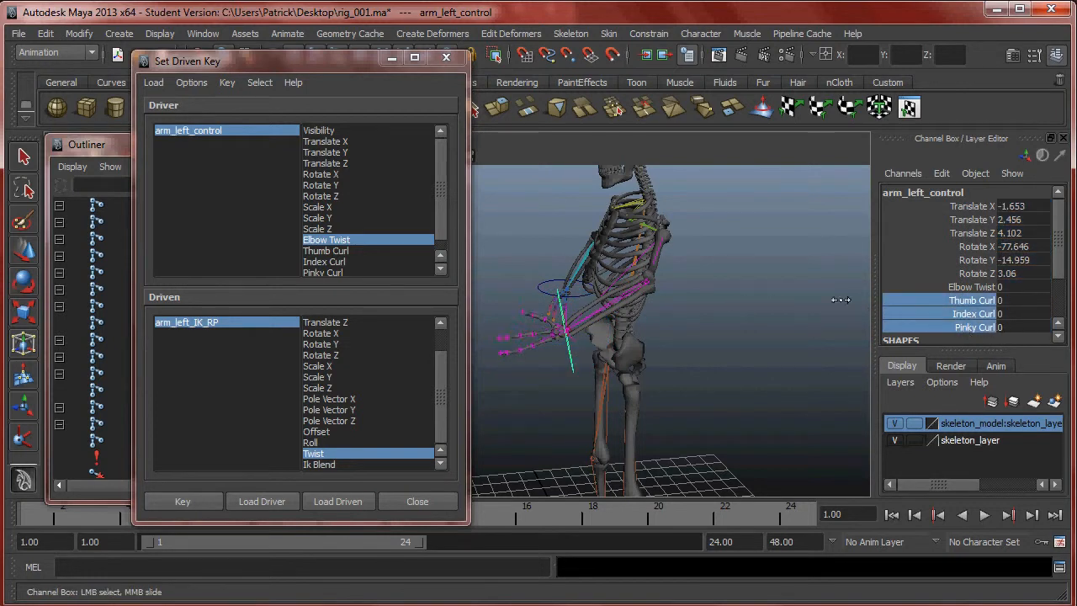
alt+drag(690, 328, 892, 335)
click(970, 286)
middle_drag(816, 304, 842, 307)
alt+drag(841, 307, 716, 300)
alt+right_drag(716, 300, 645, 258)
alt+drag(645, 258, 697, 250)
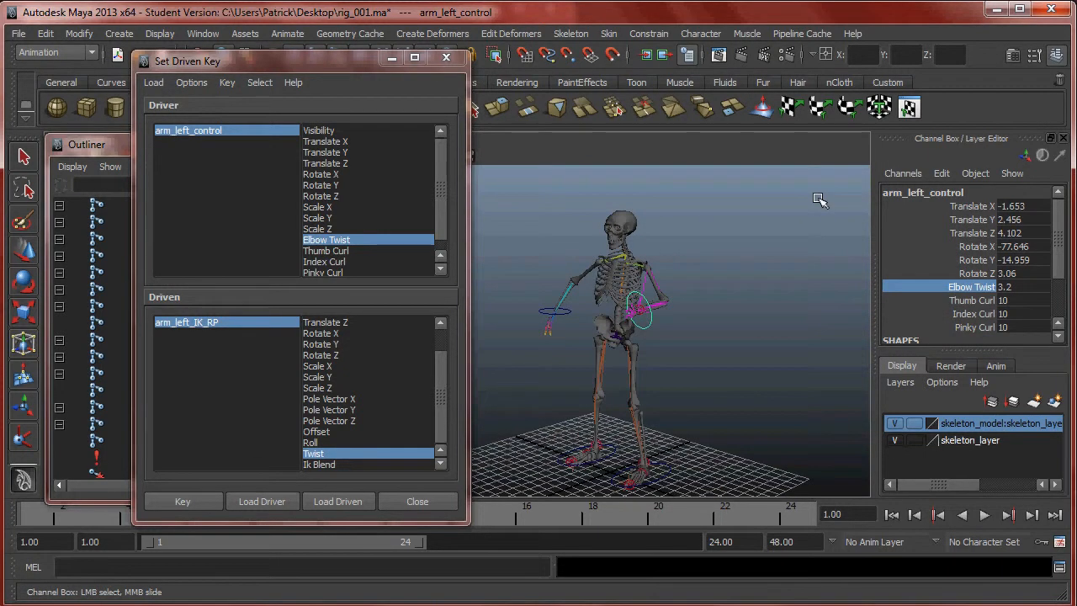